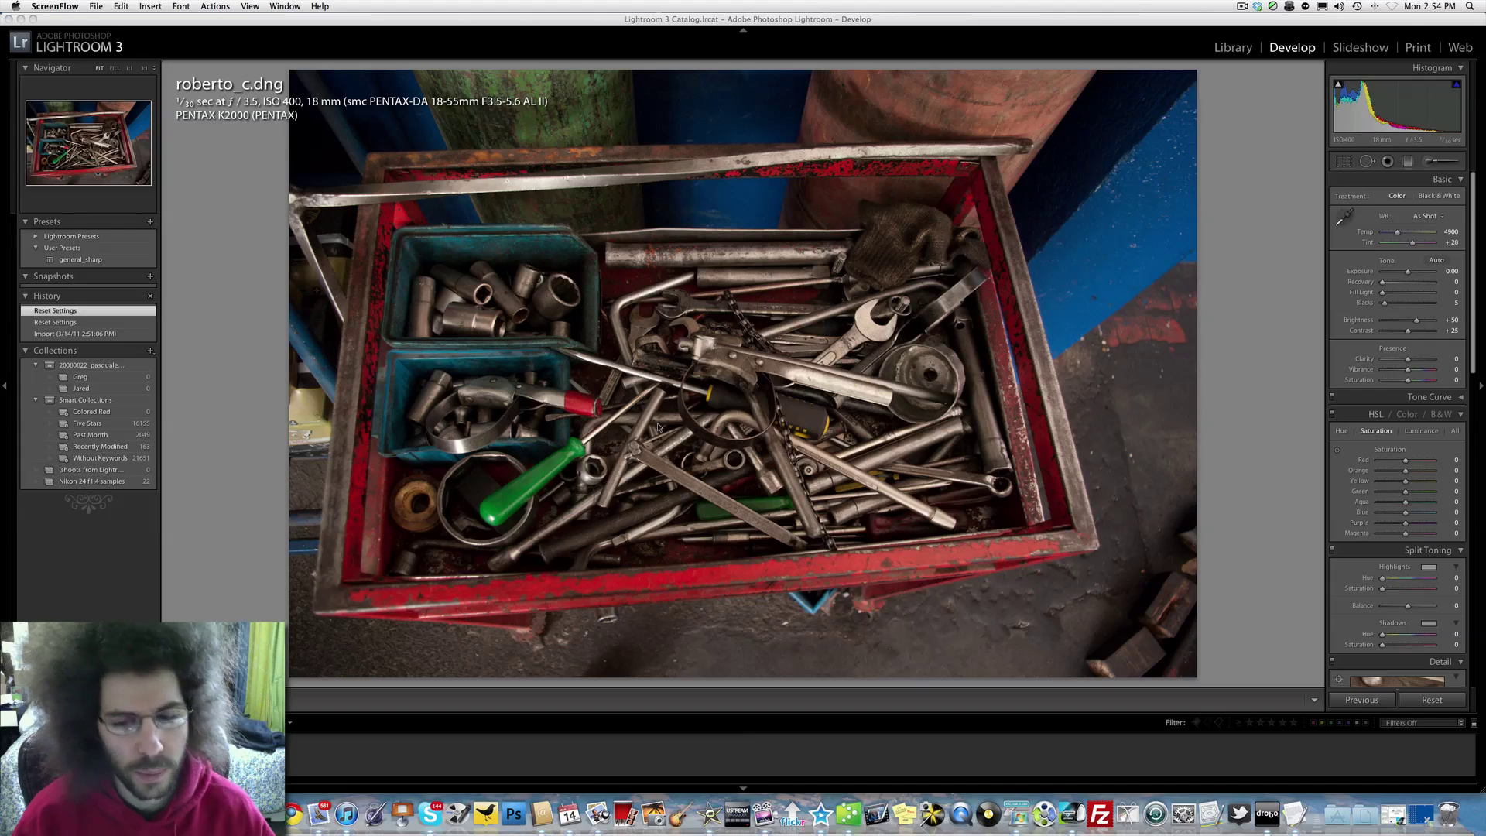
Step: Inspect the toolbox photo's top-left corner and socket bins at 1:1, then fit it again
click(591, 636)
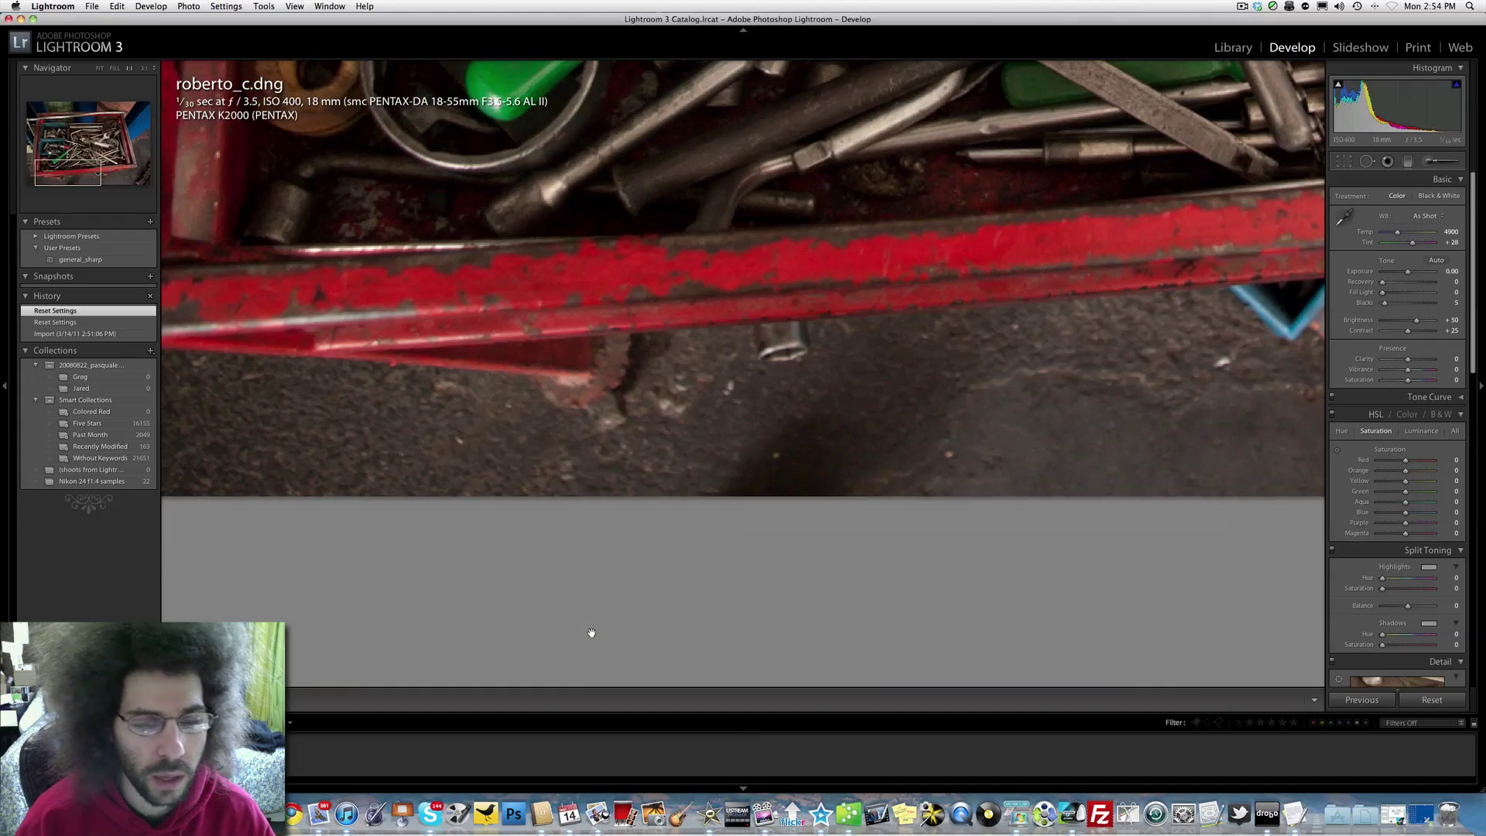
click(832, 395)
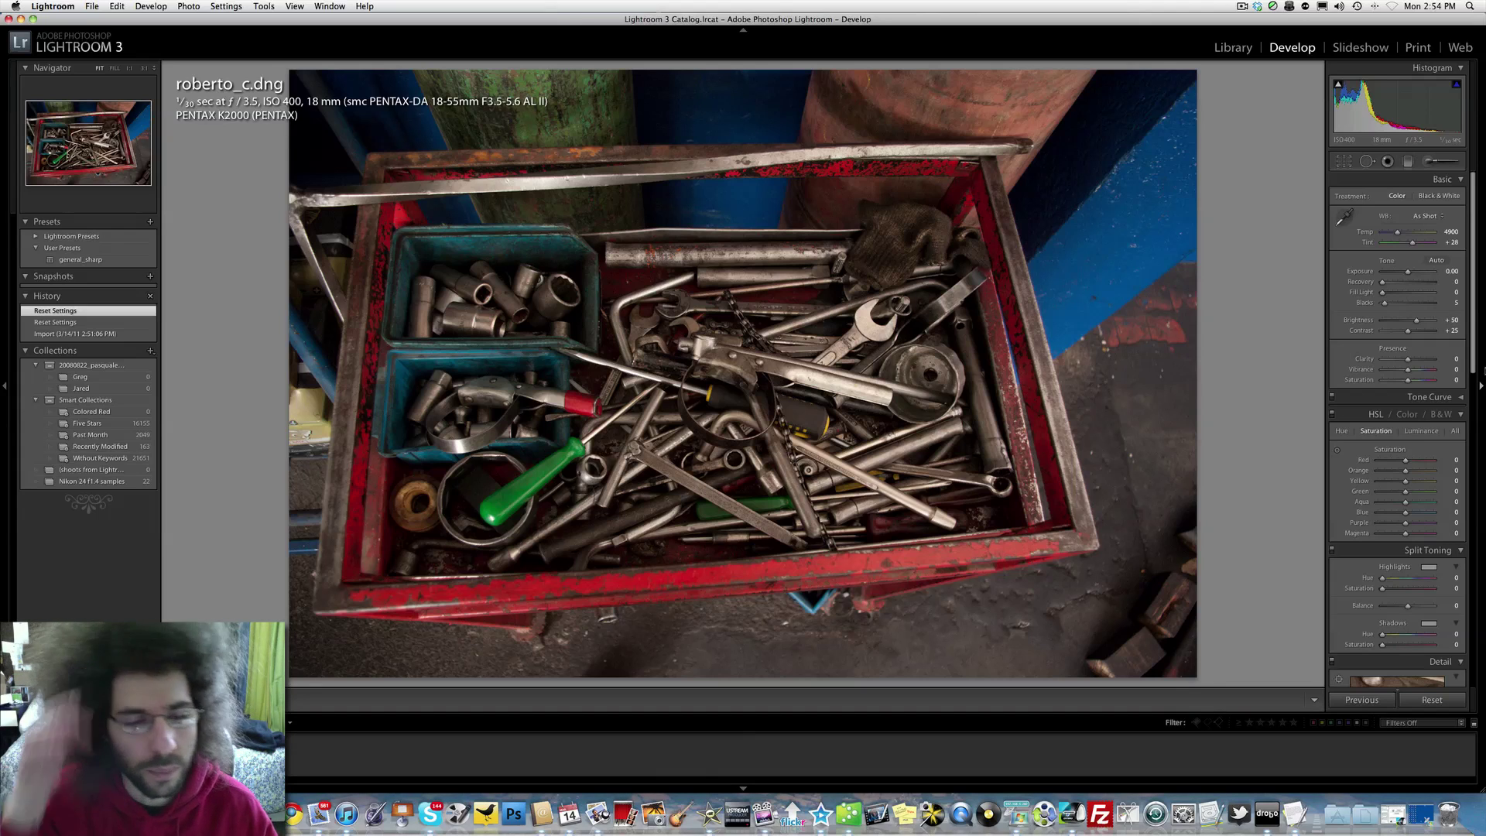
click(308, 203)
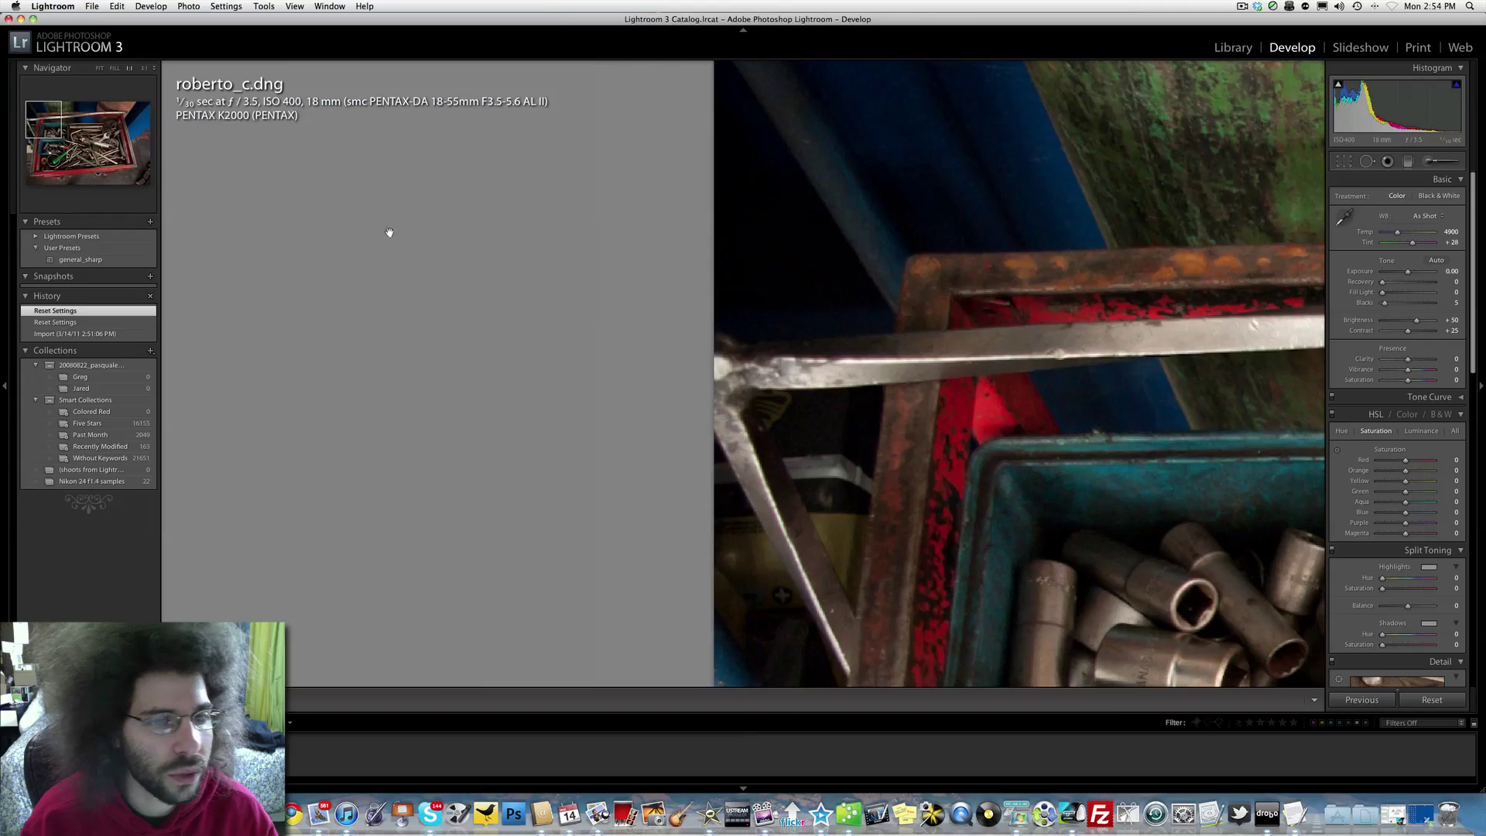
click(752, 387)
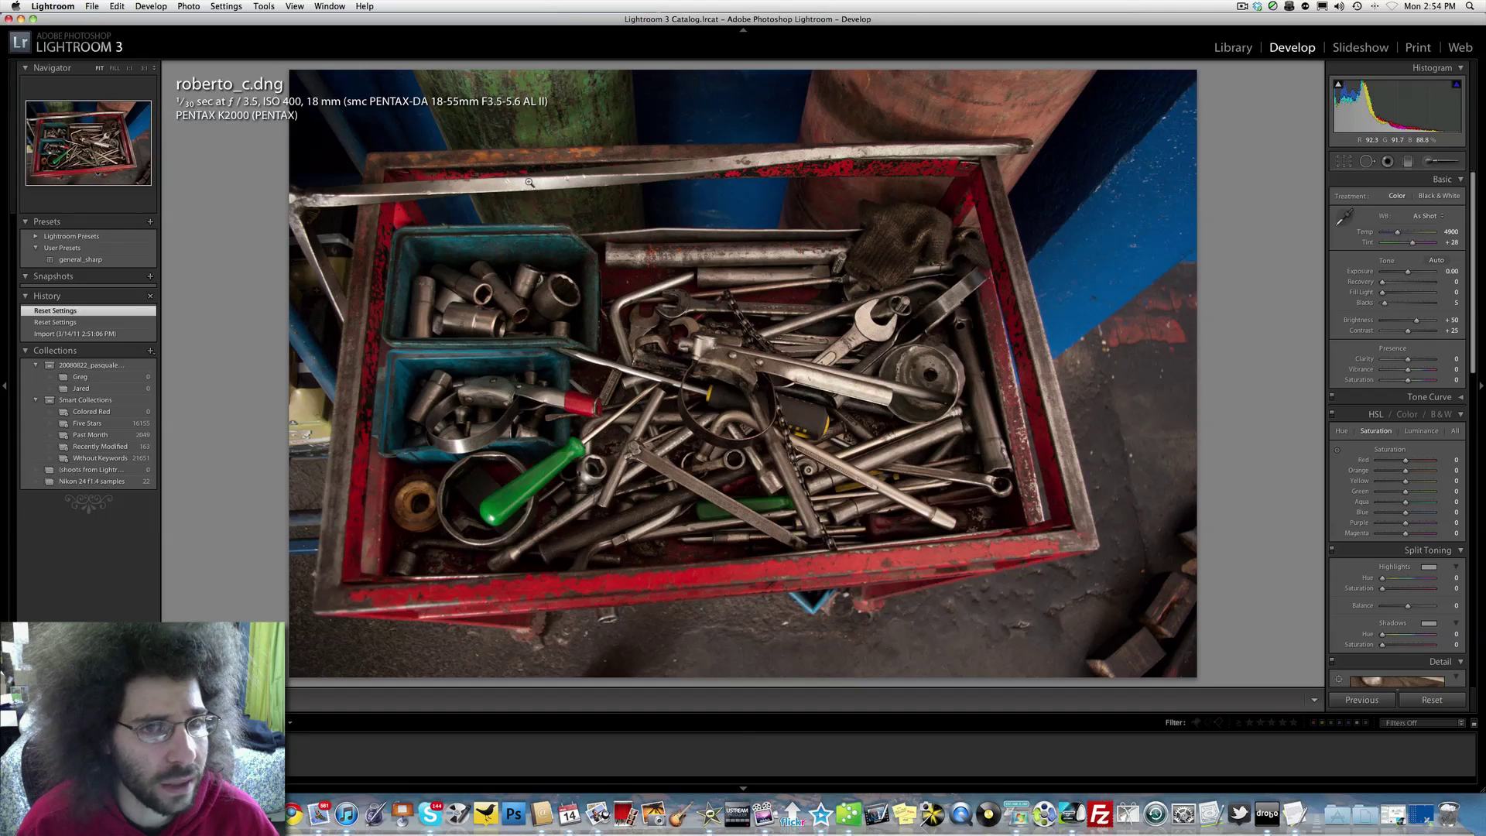
click(462, 272)
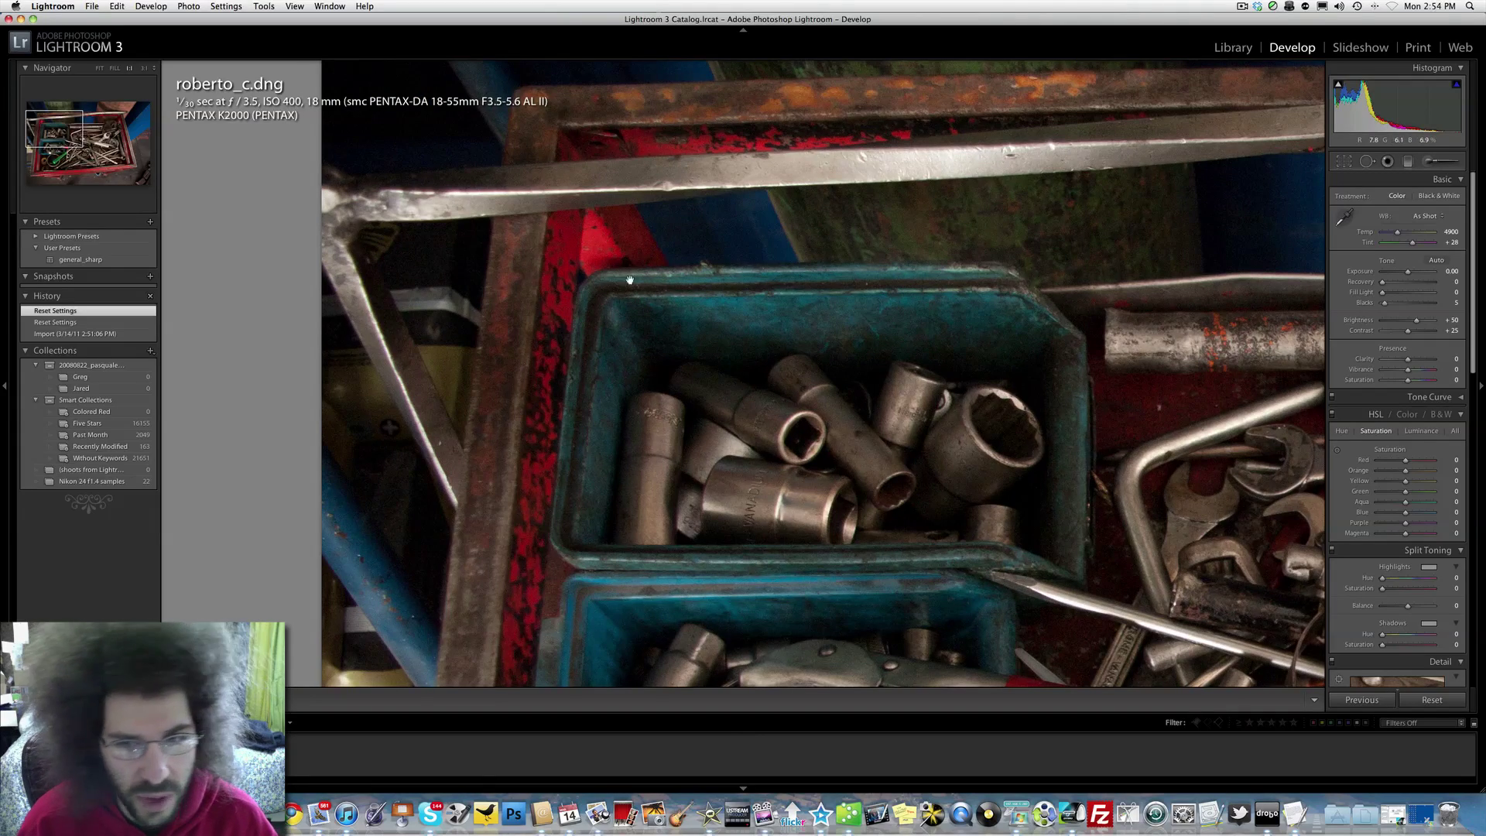
drag(717, 431, 724, 312)
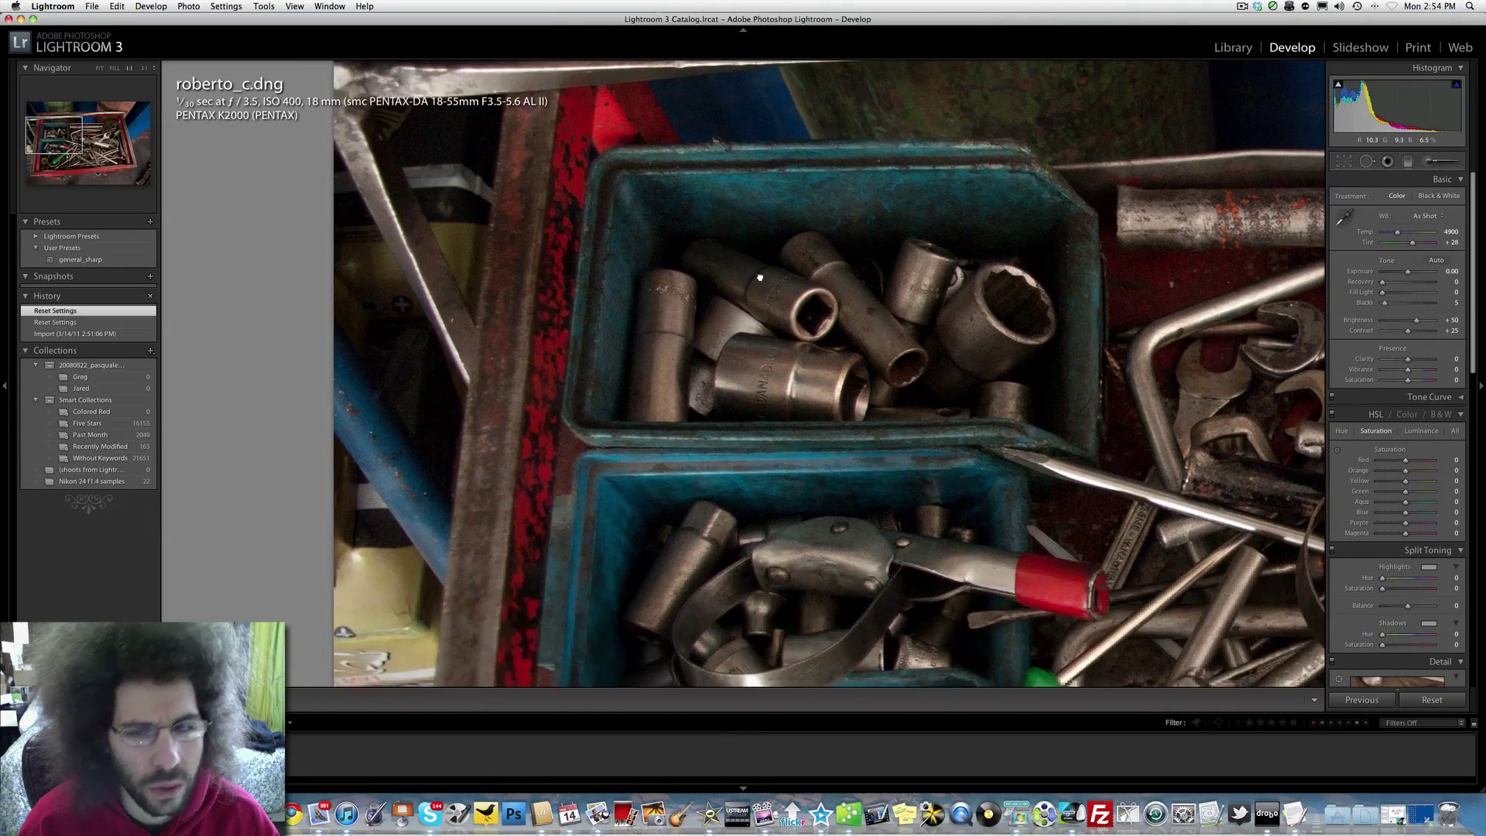
scroll(732, 370, down, 10)
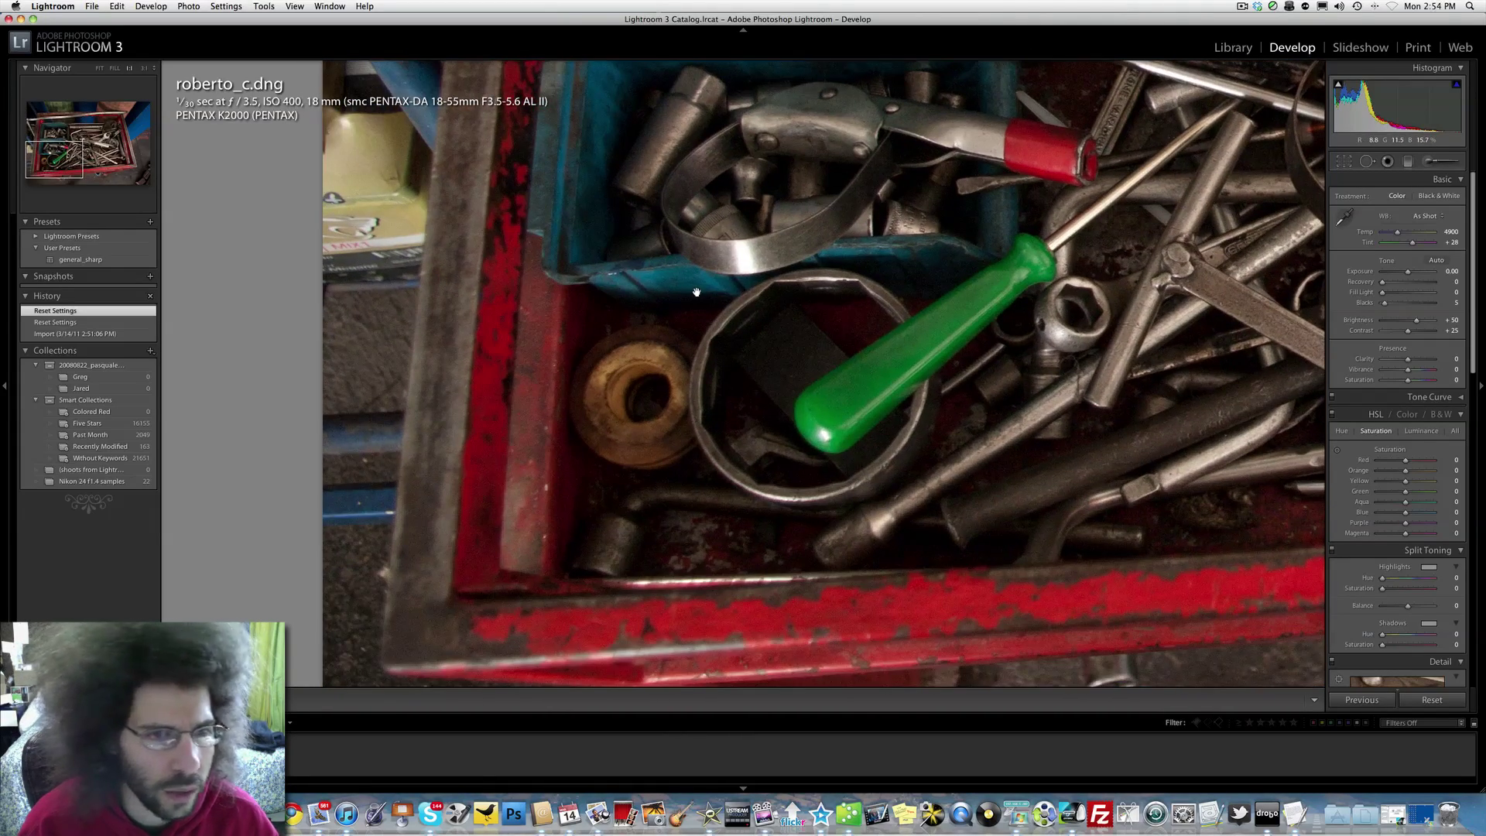
scroll(696, 293, right, 10)
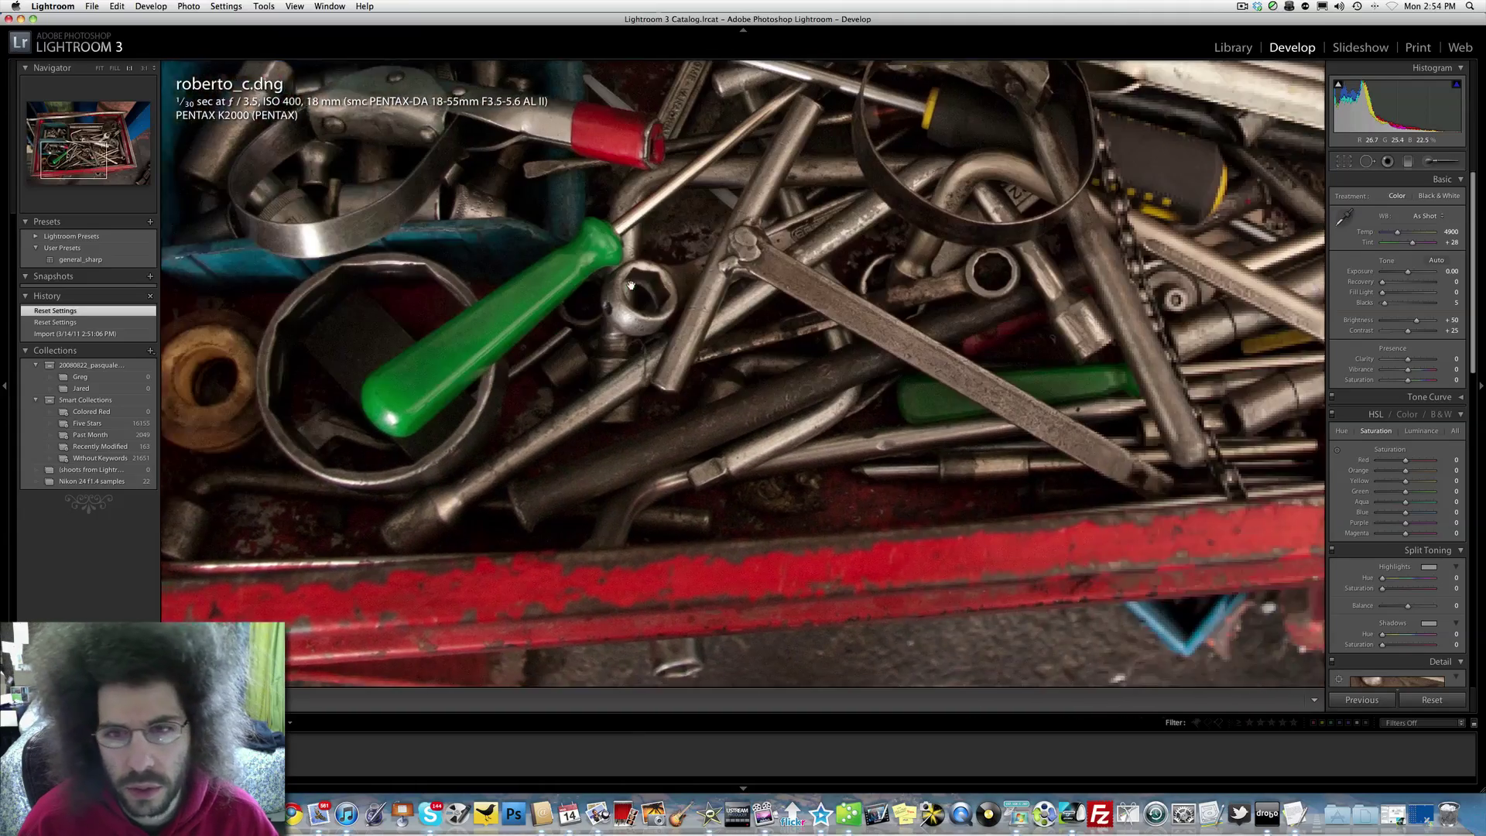
scroll(638, 286, right, 15)
scroll(637, 285, up, 5)
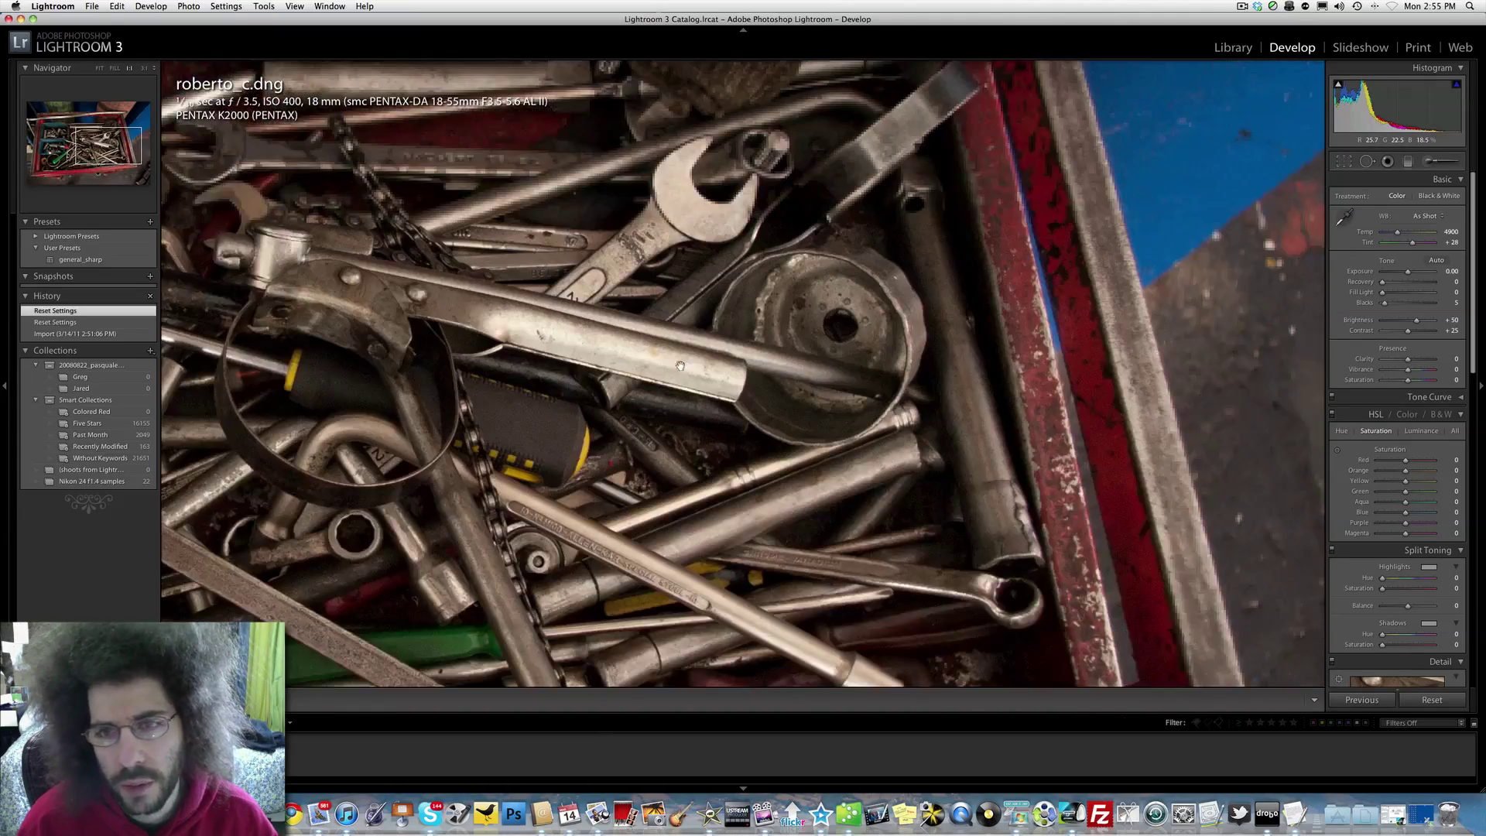
scroll(707, 338, right, 5)
key(z)
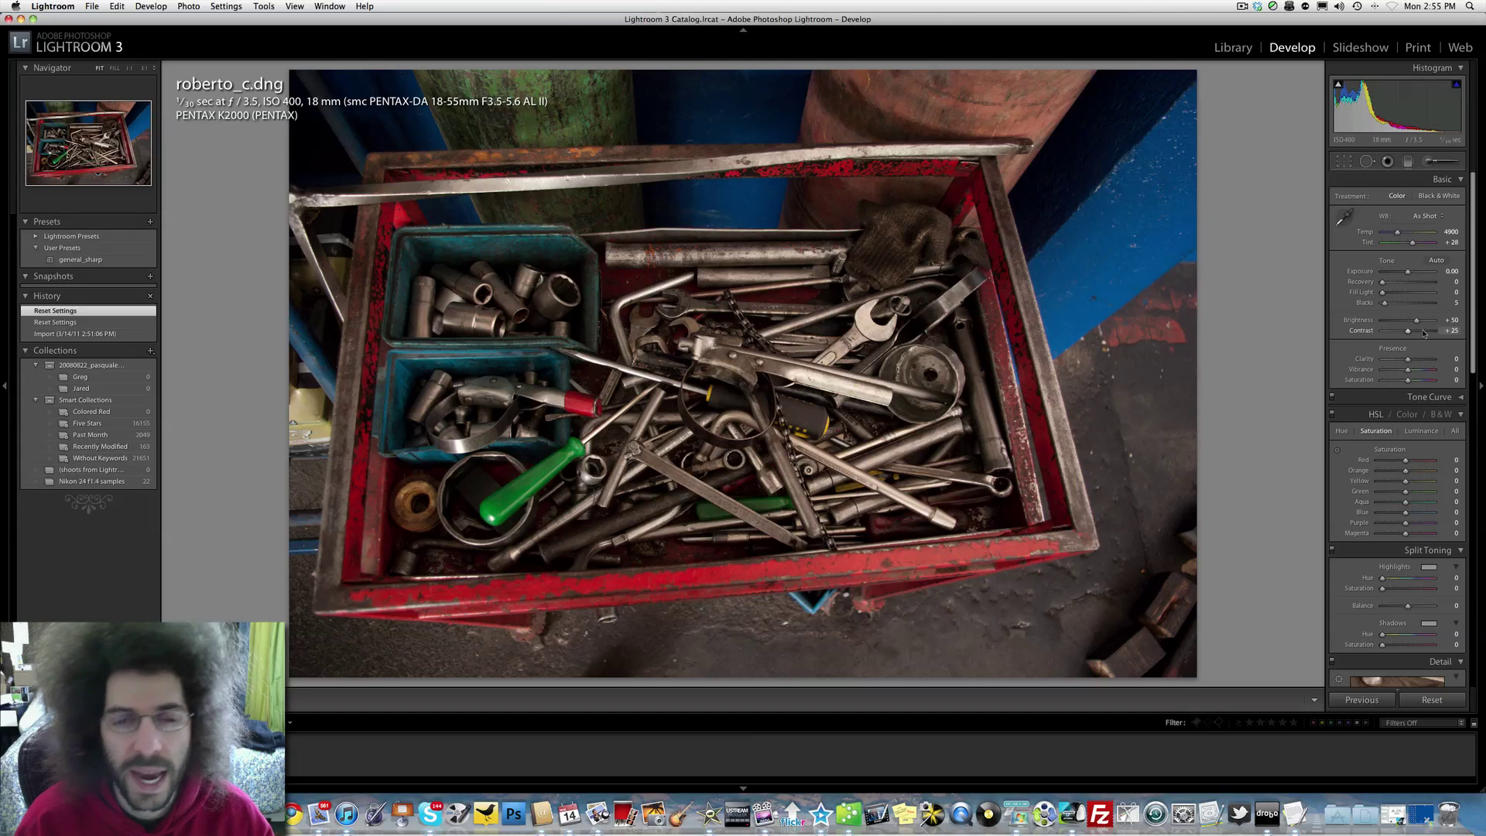
Step: Brighten Exposure to +0.55, add Fill Light, cool Temp to 4500 and raise Contrast to +78
drag(1424, 333, 1415, 334)
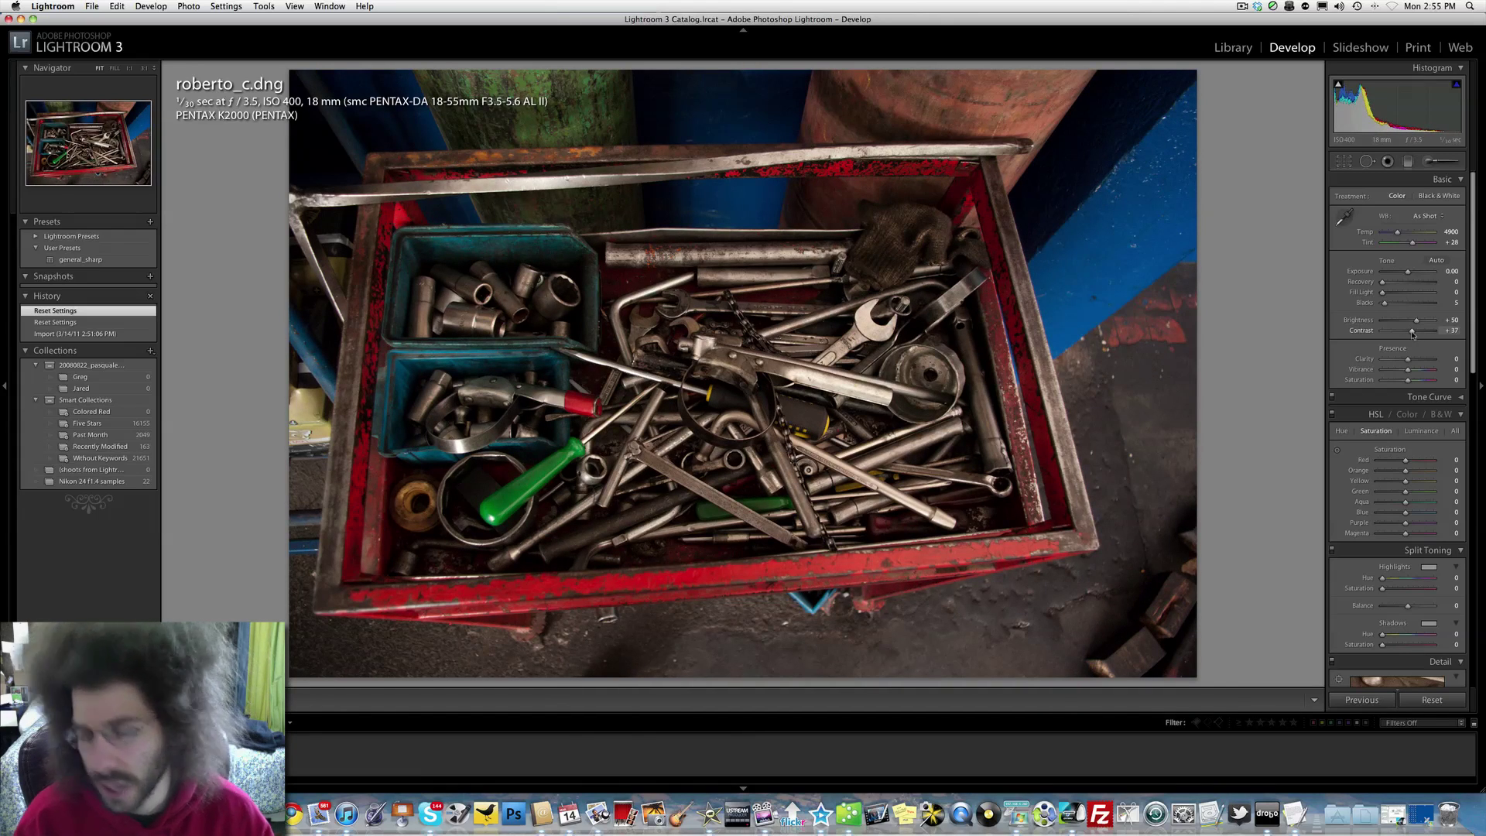
key(super+z)
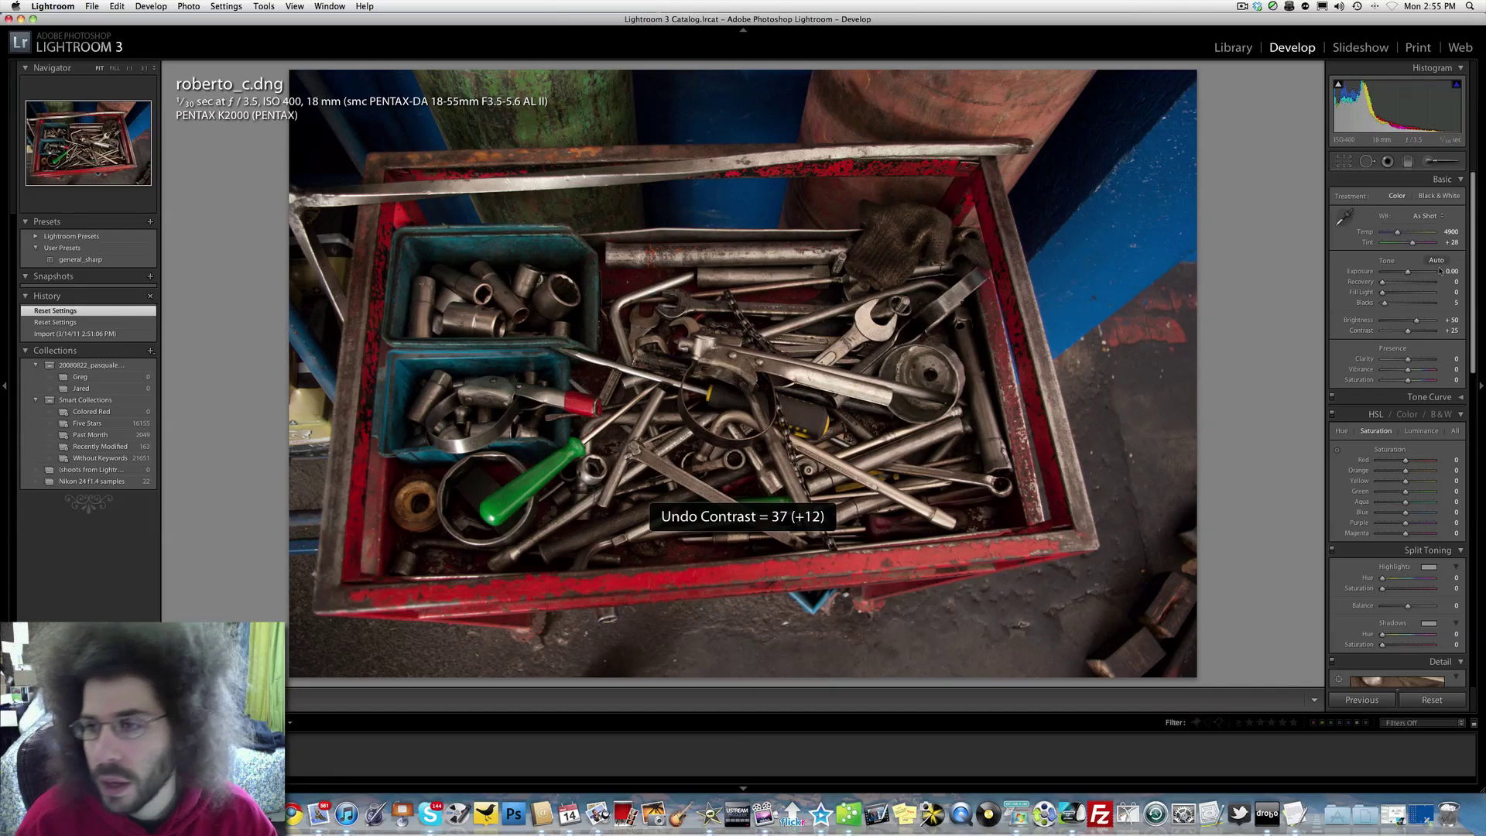
drag(1408, 273, 1414, 274)
drag(1409, 331, 1391, 307)
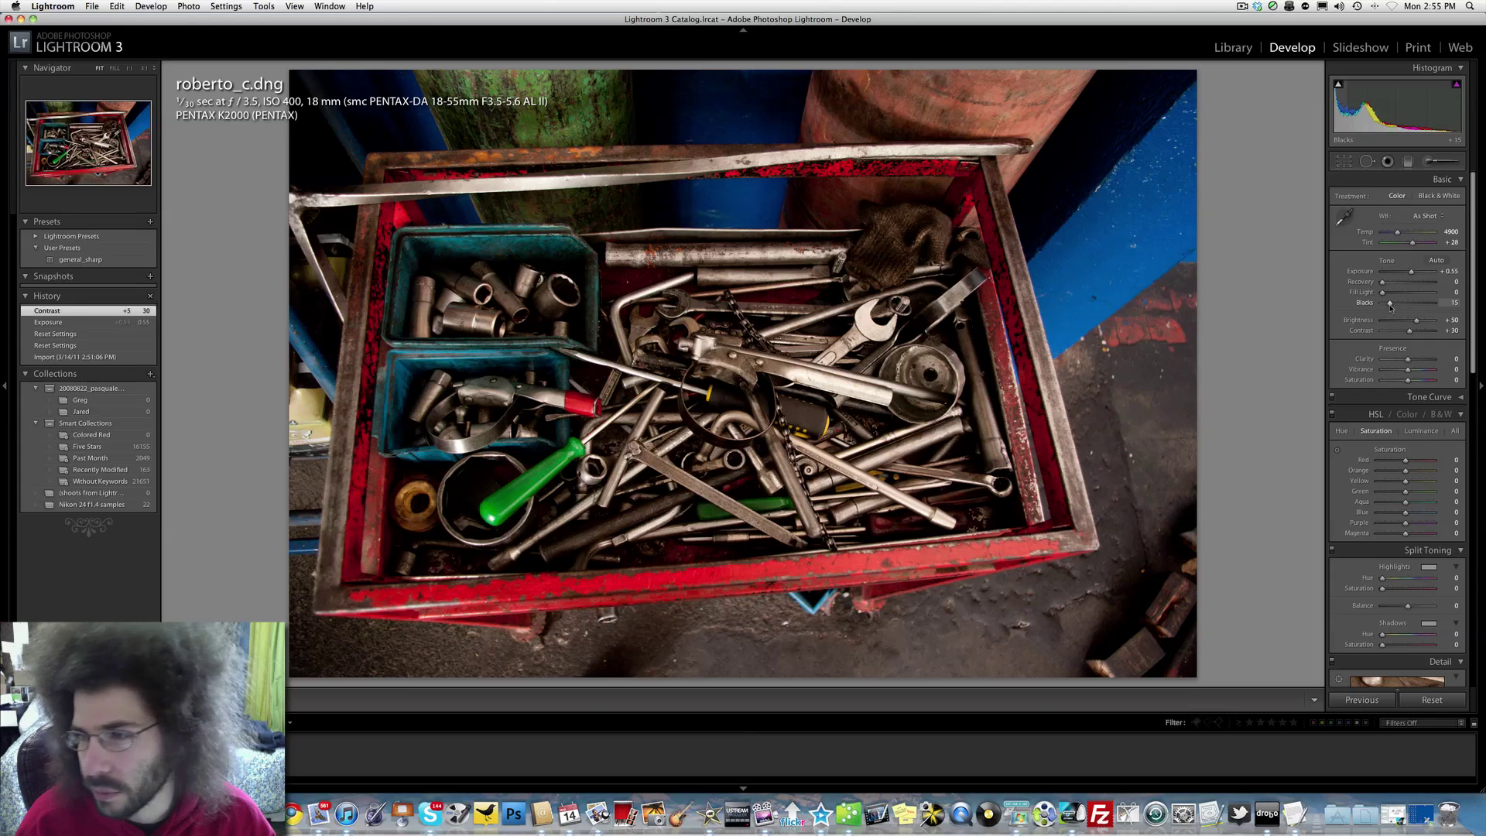
drag(1399, 233, 1398, 236)
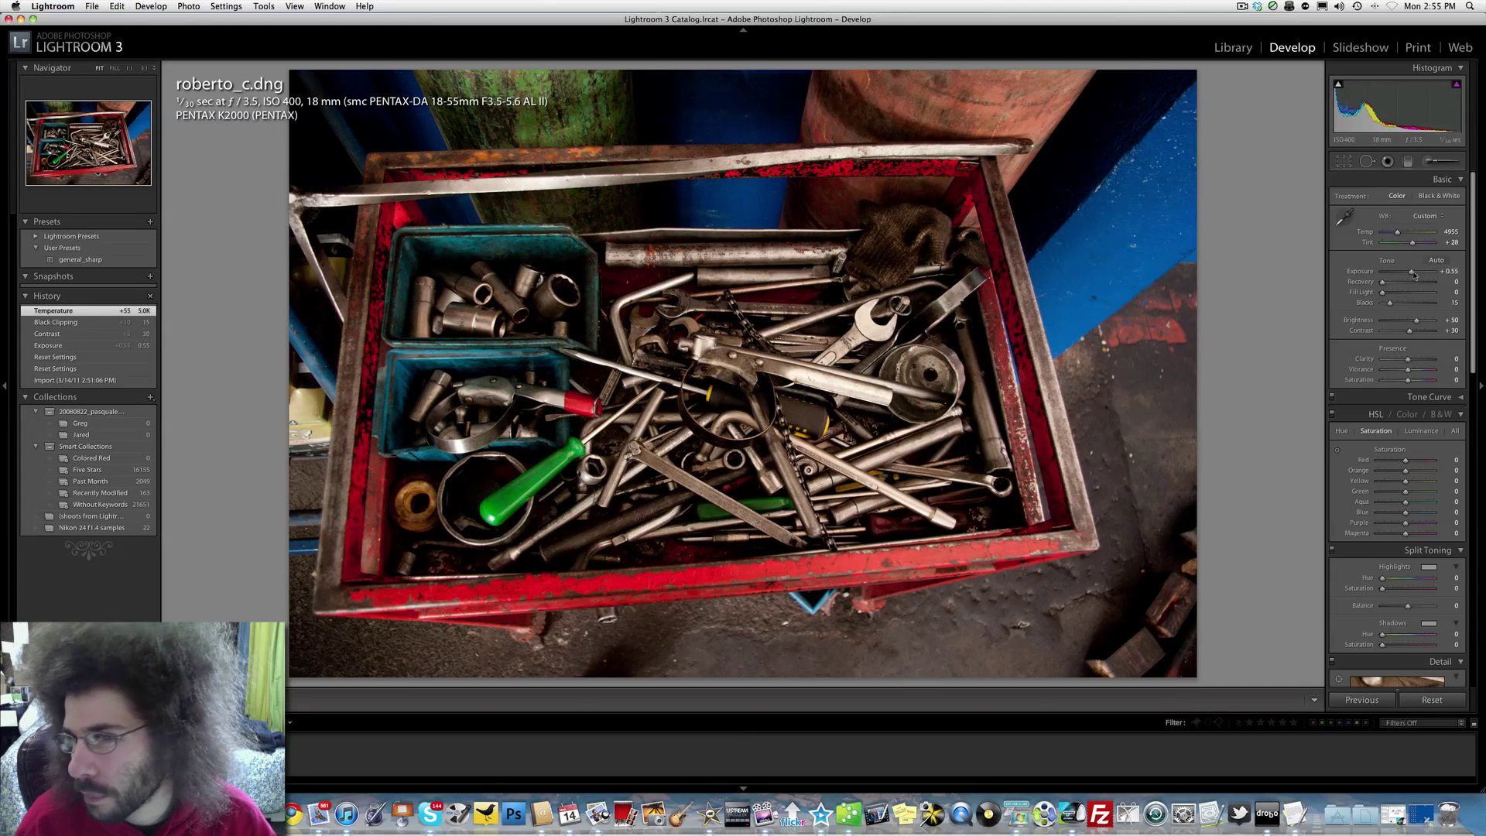
drag(1383, 292, 1425, 335)
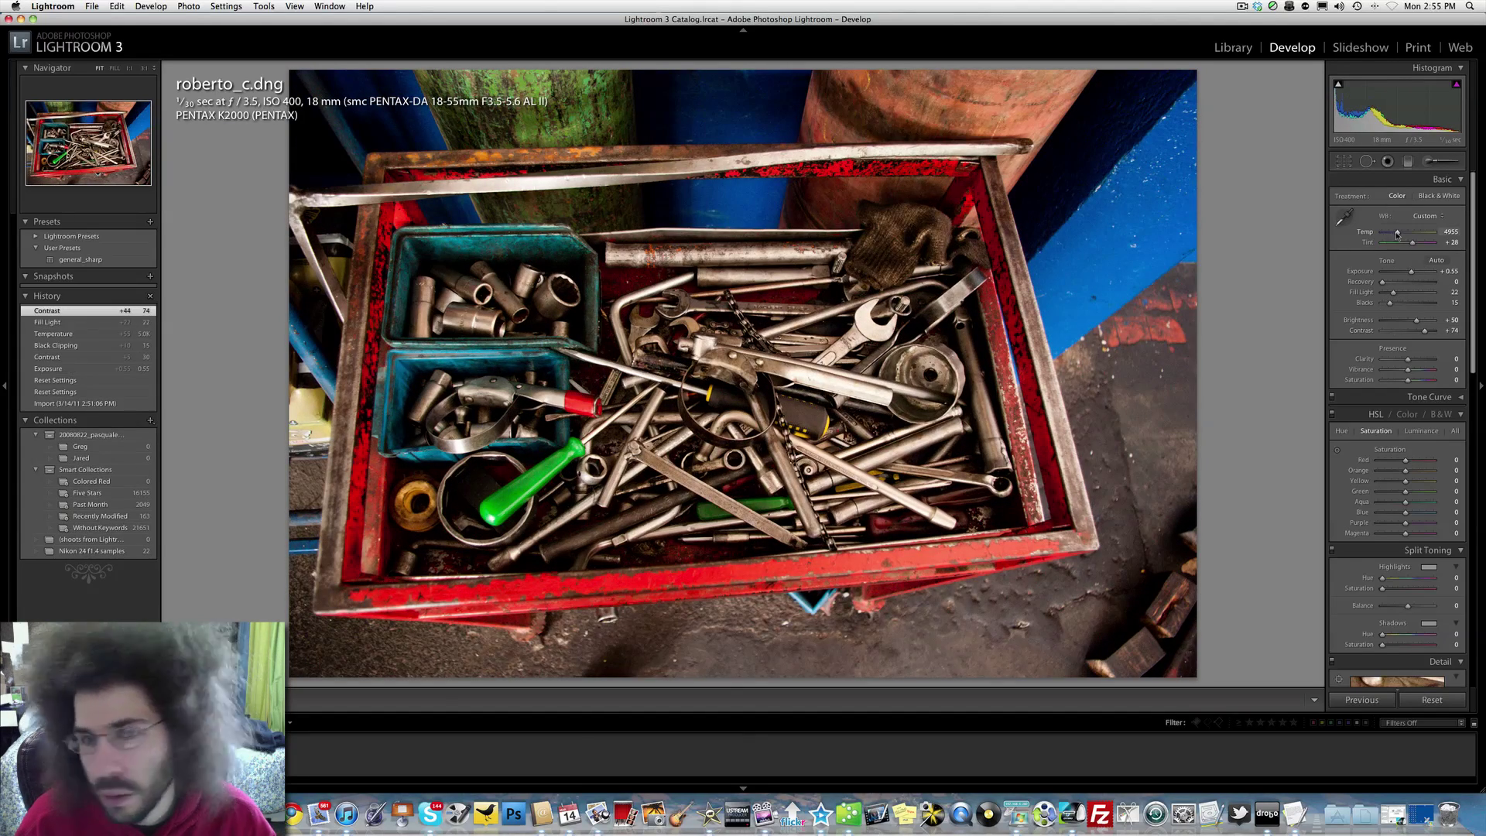
drag(1397, 234, 1395, 236)
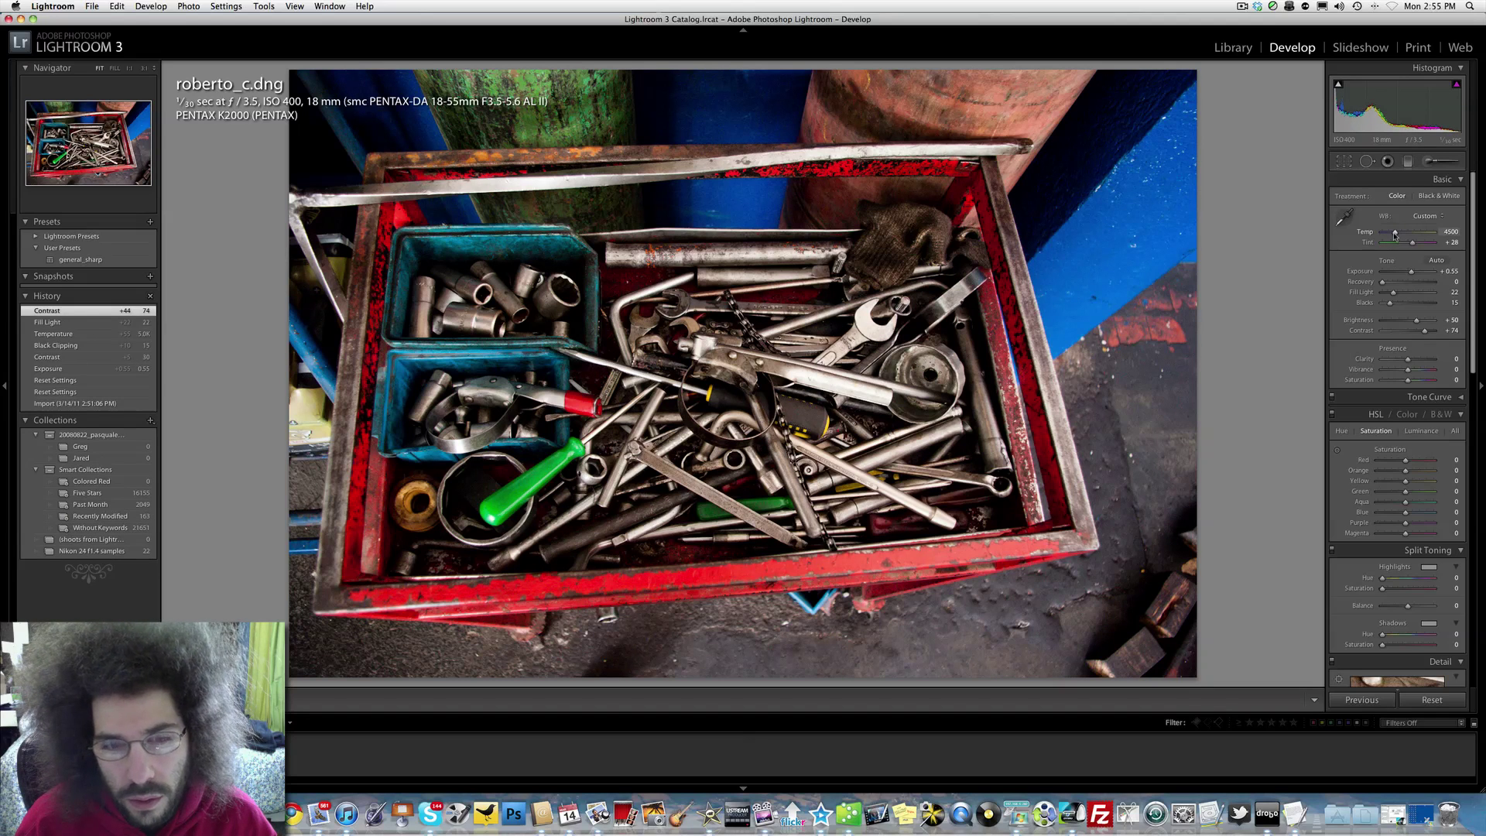
drag(1425, 331, 1421, 373)
Step: Set Saturation to +25 and nudge Tint up to +31
click(1424, 396)
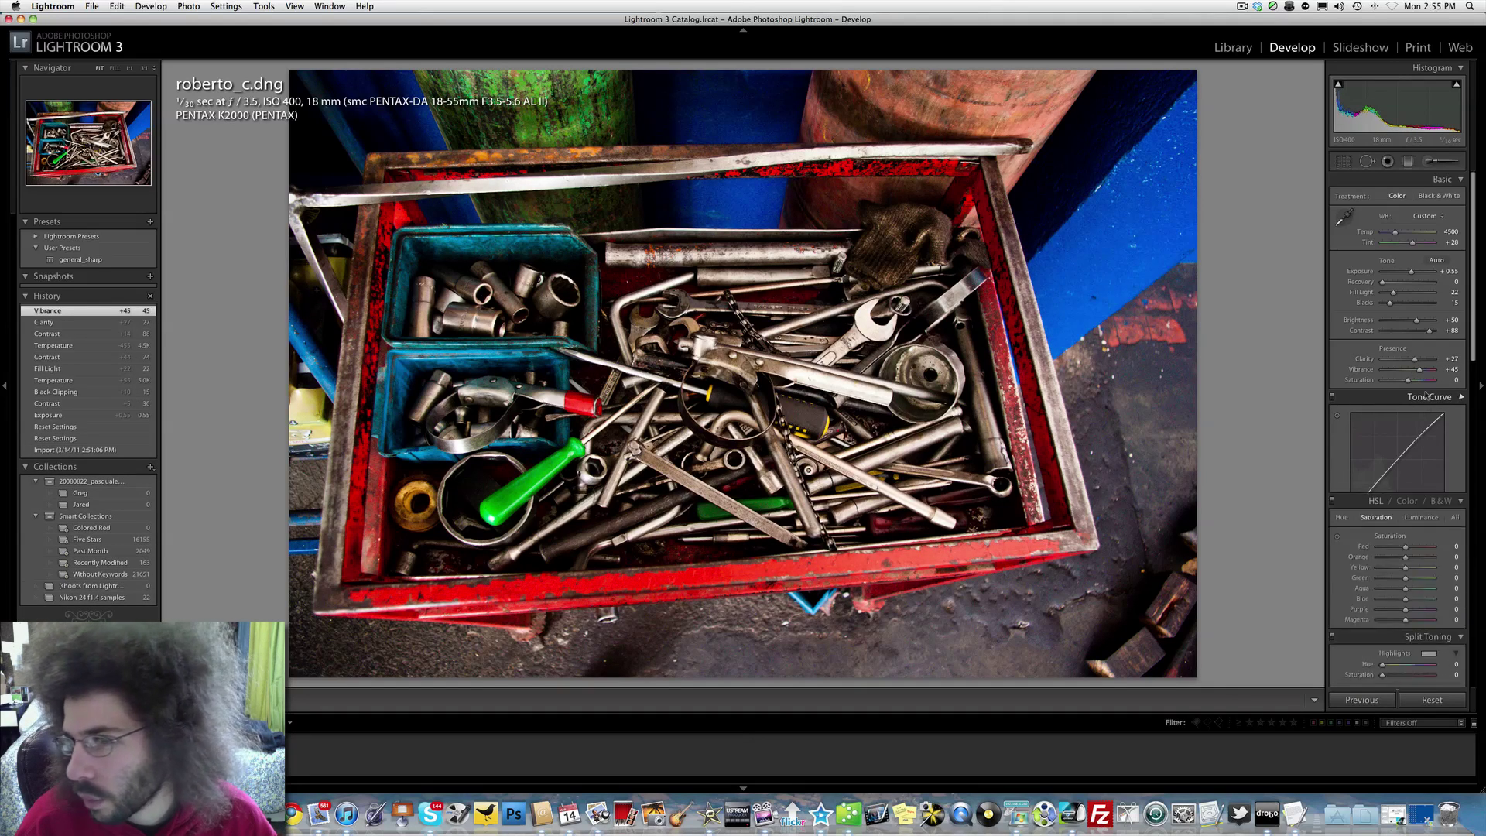
click(1424, 396)
click(1422, 380)
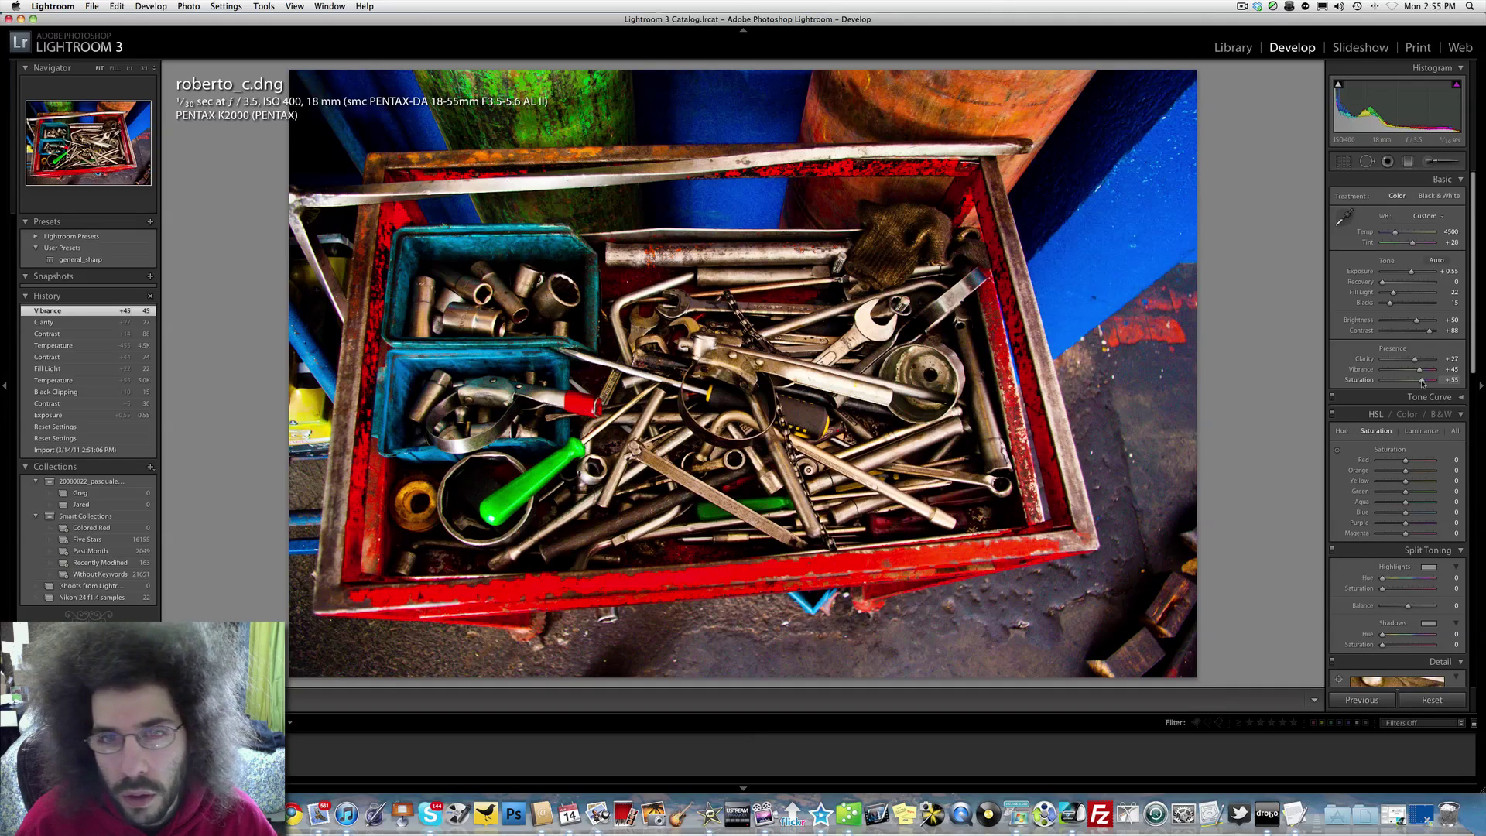
drag(1423, 383, 1427, 333)
drag(1412, 242, 1416, 244)
scroll(1421, 391, down, 1)
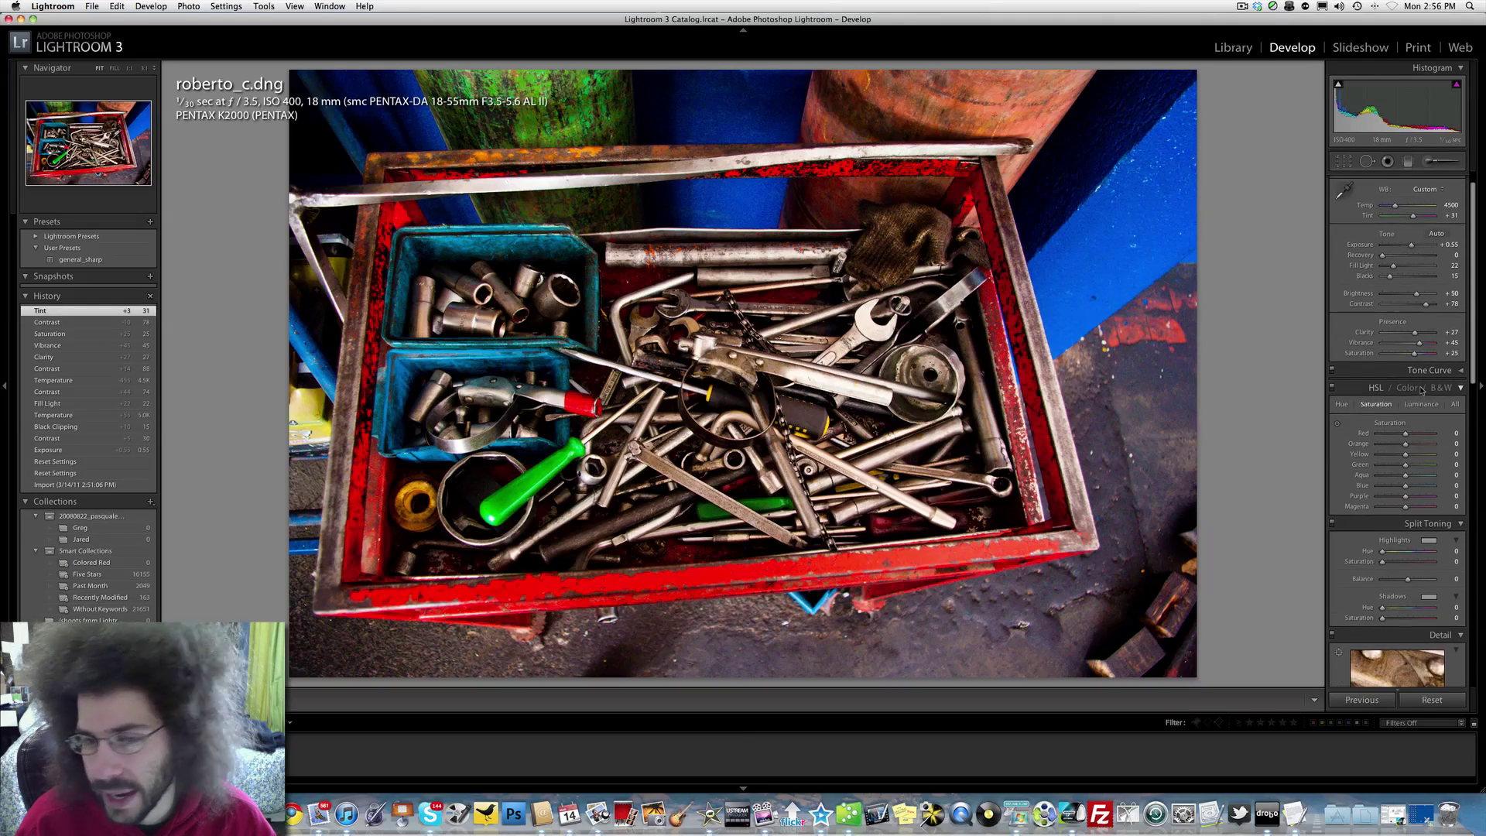
click(733, 367)
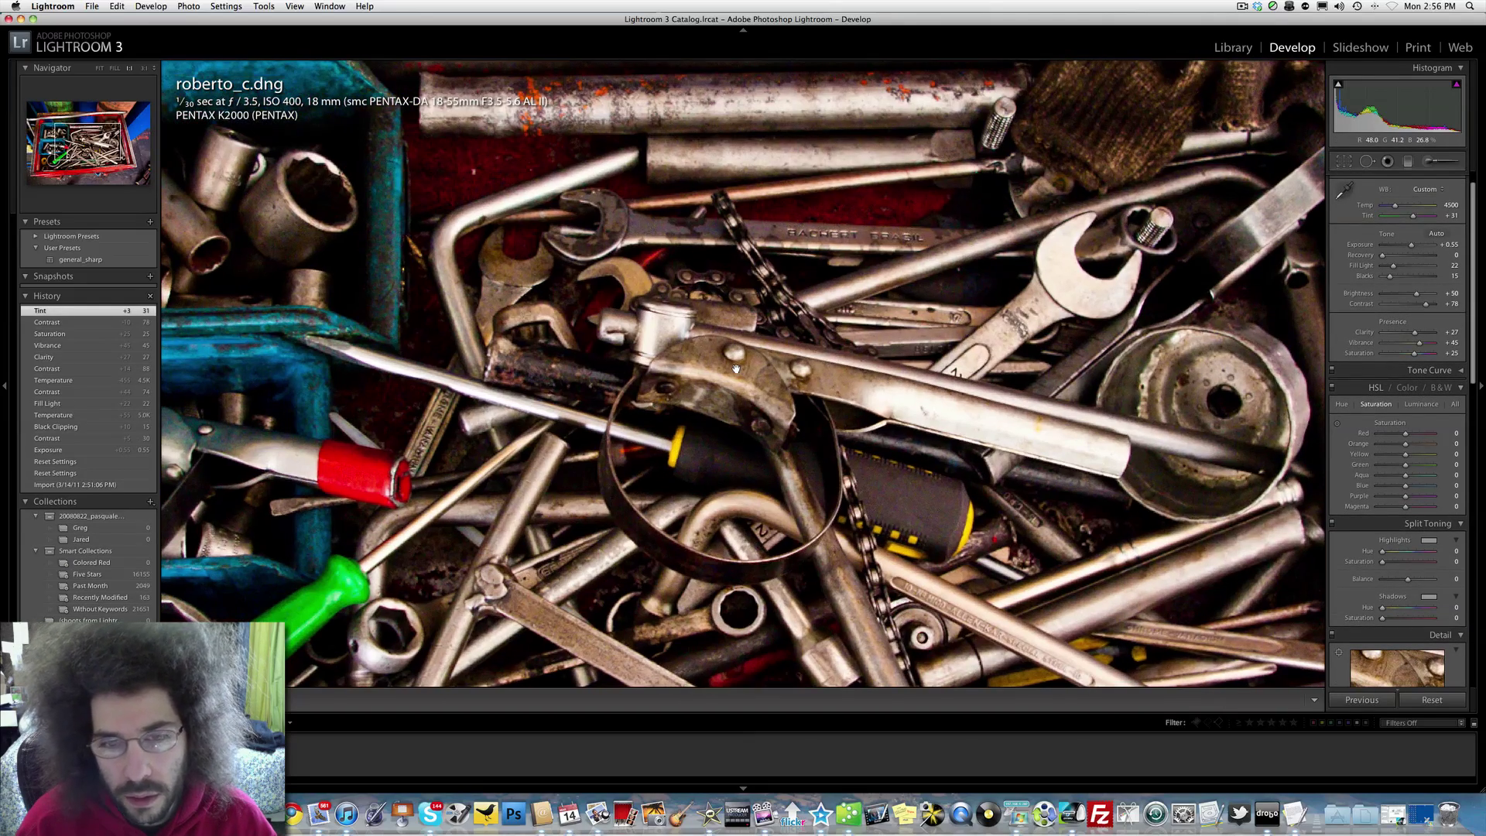
click(751, 367)
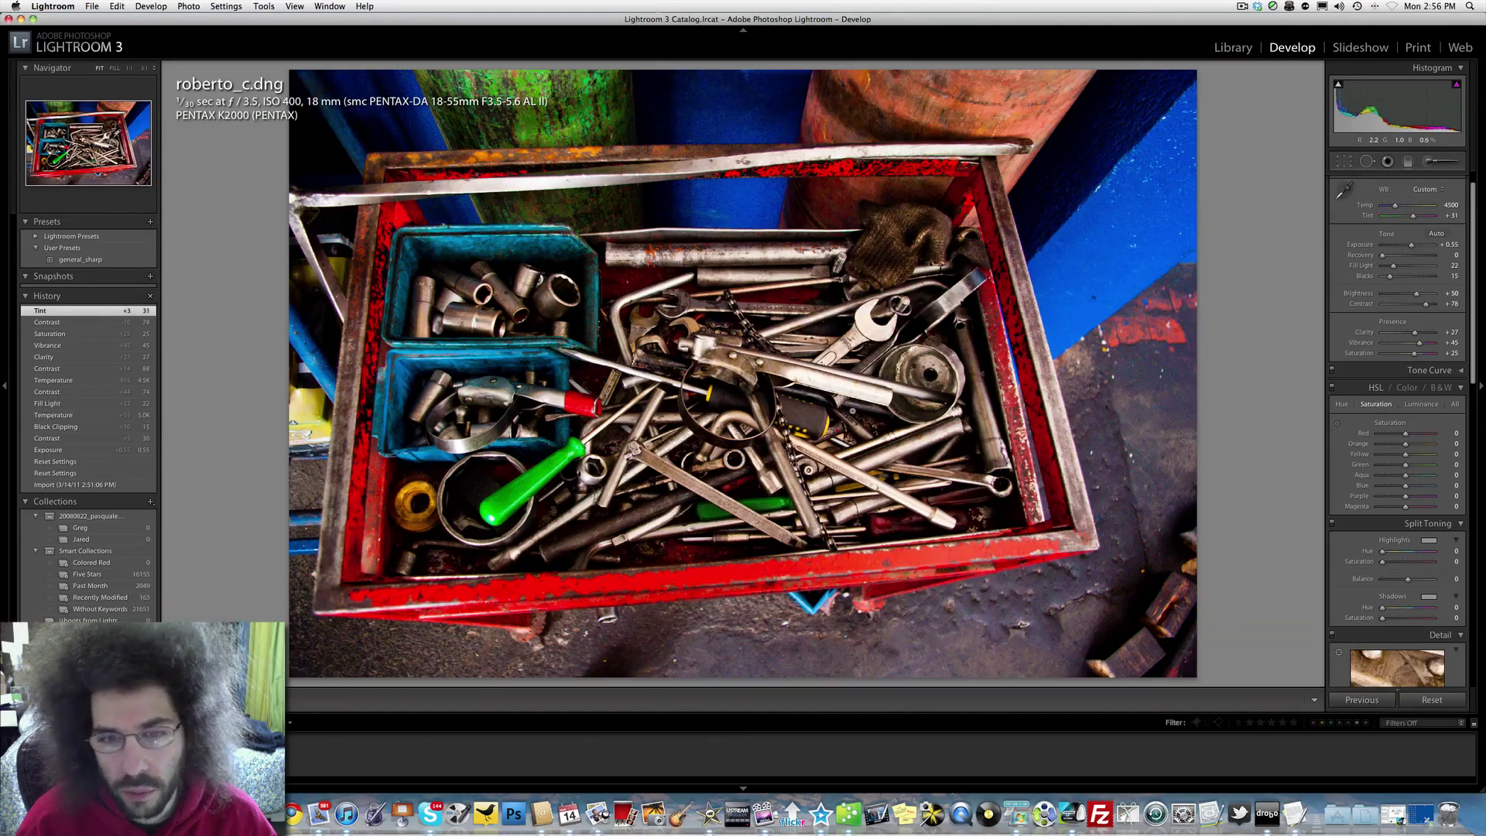
key(backslash)
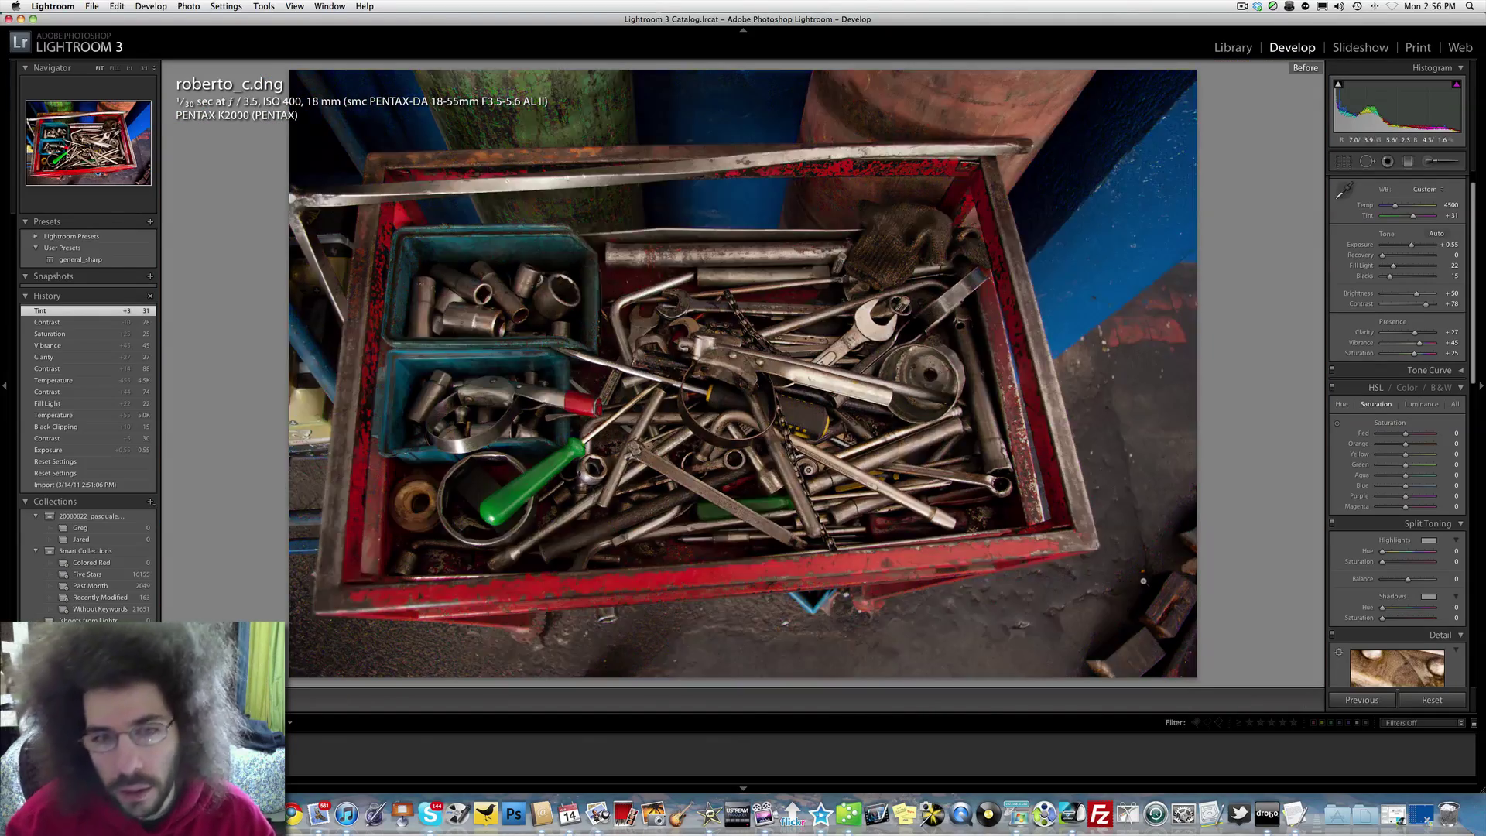
key(backslash)
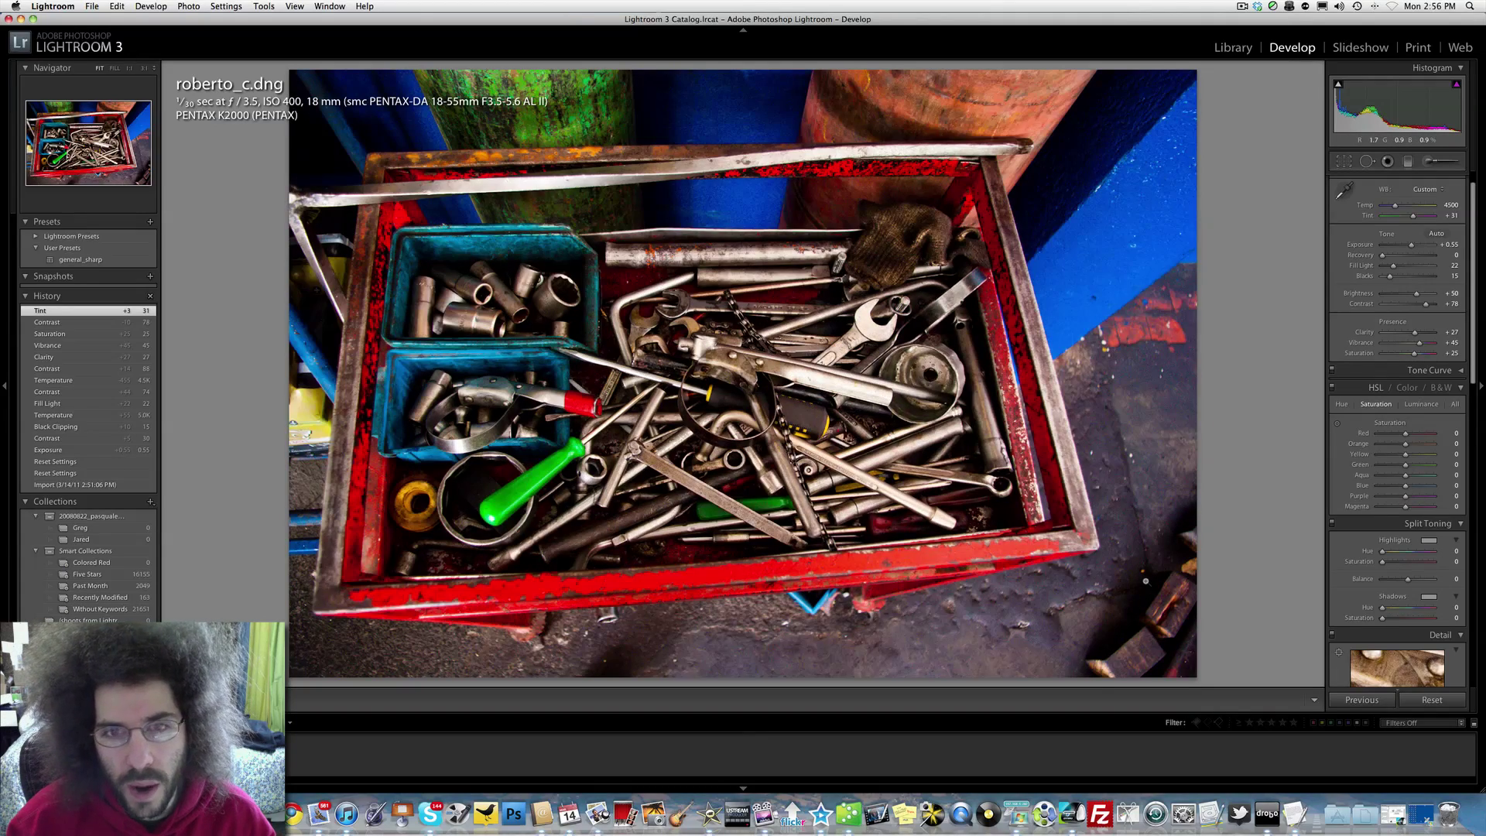
key(backslash)
key(backslash)
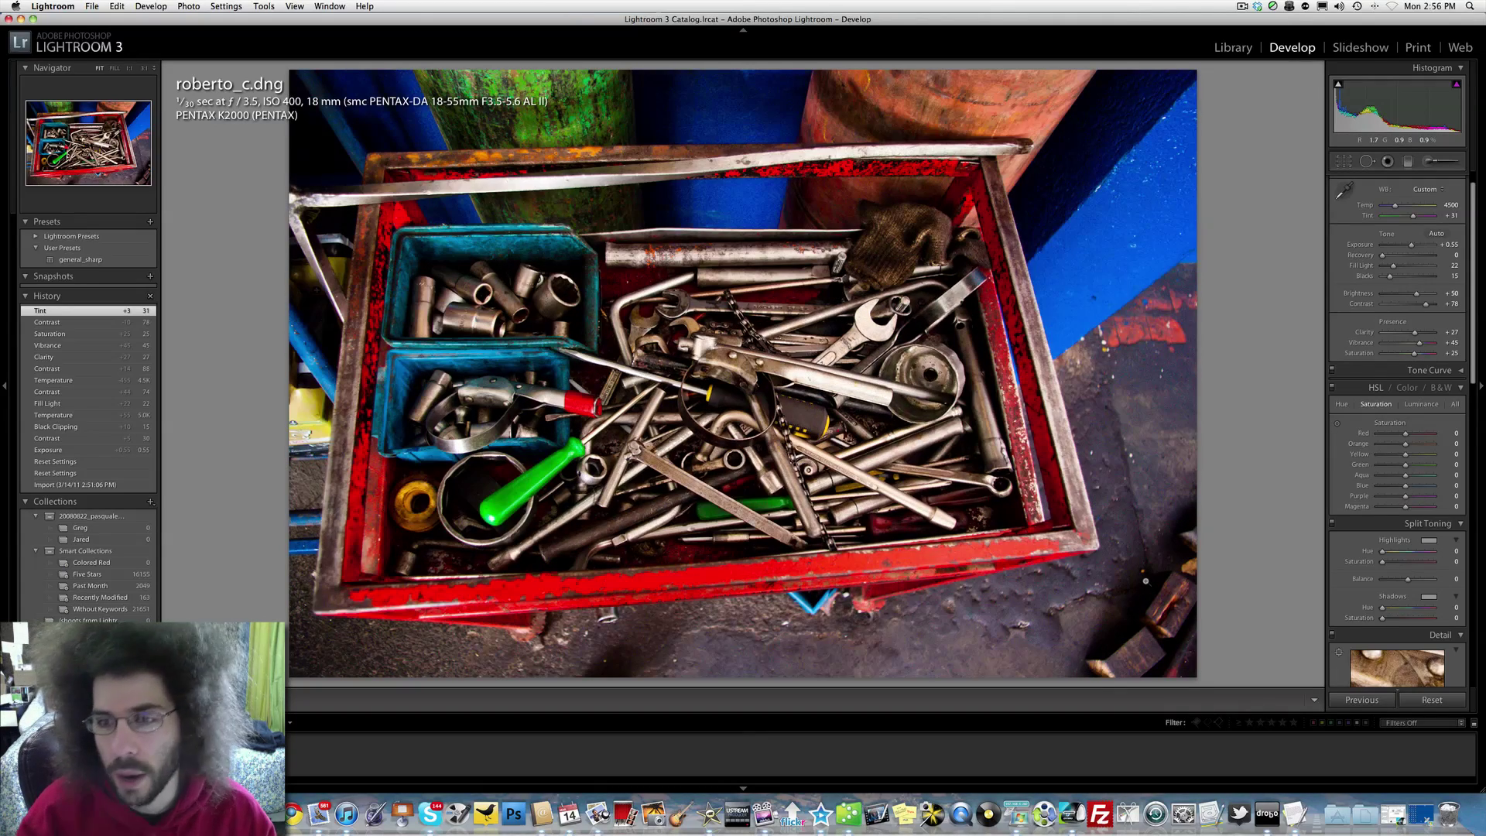
Step: Add a dark post-crop vignette (Amount -30) with Highlights 18 and Feather 85
scroll(1380, 605, down, 10)
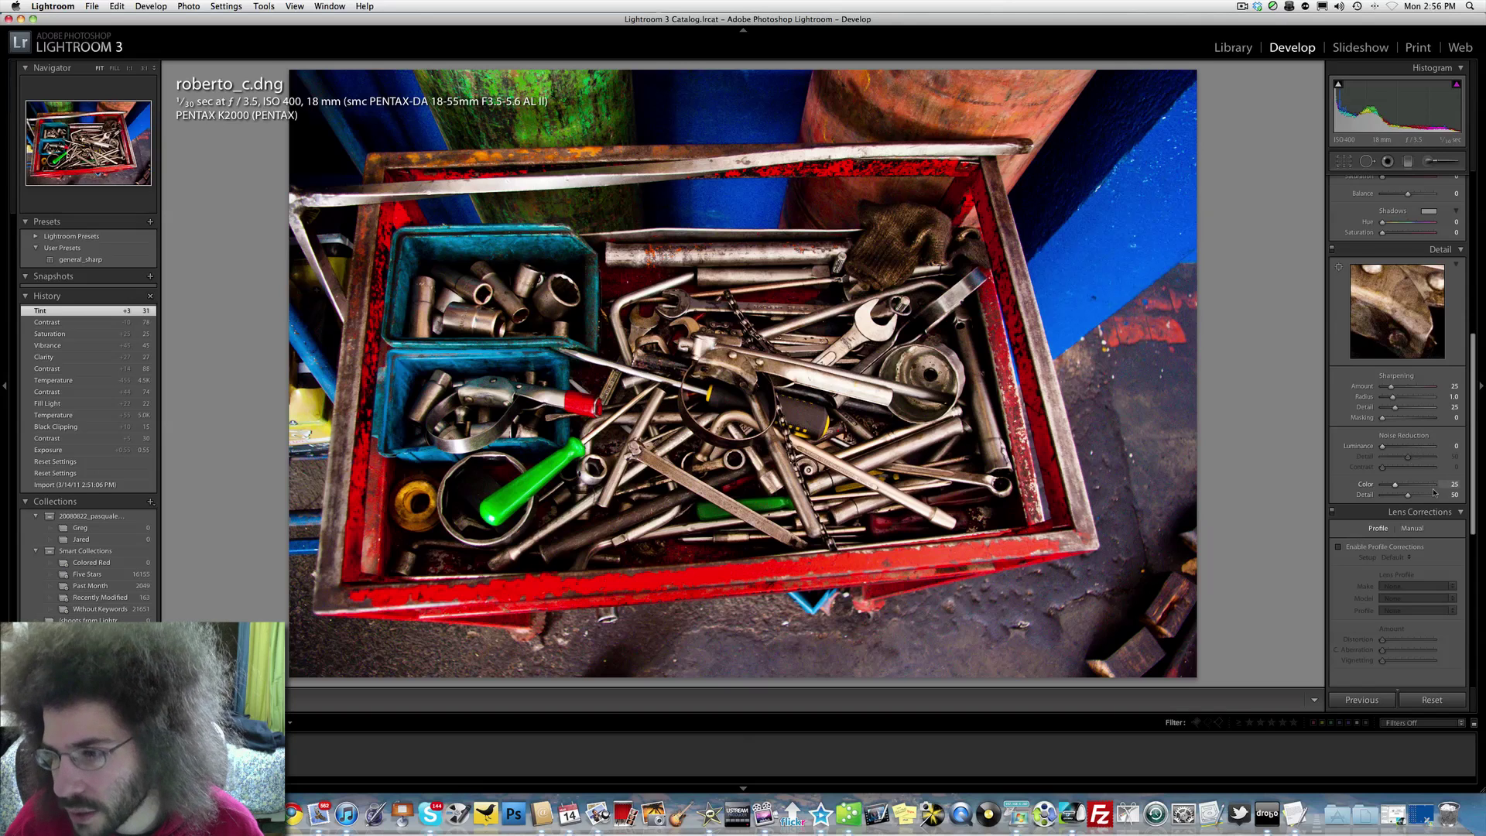
scroll(1431, 464, up, 5)
scroll(1433, 489, up, 5)
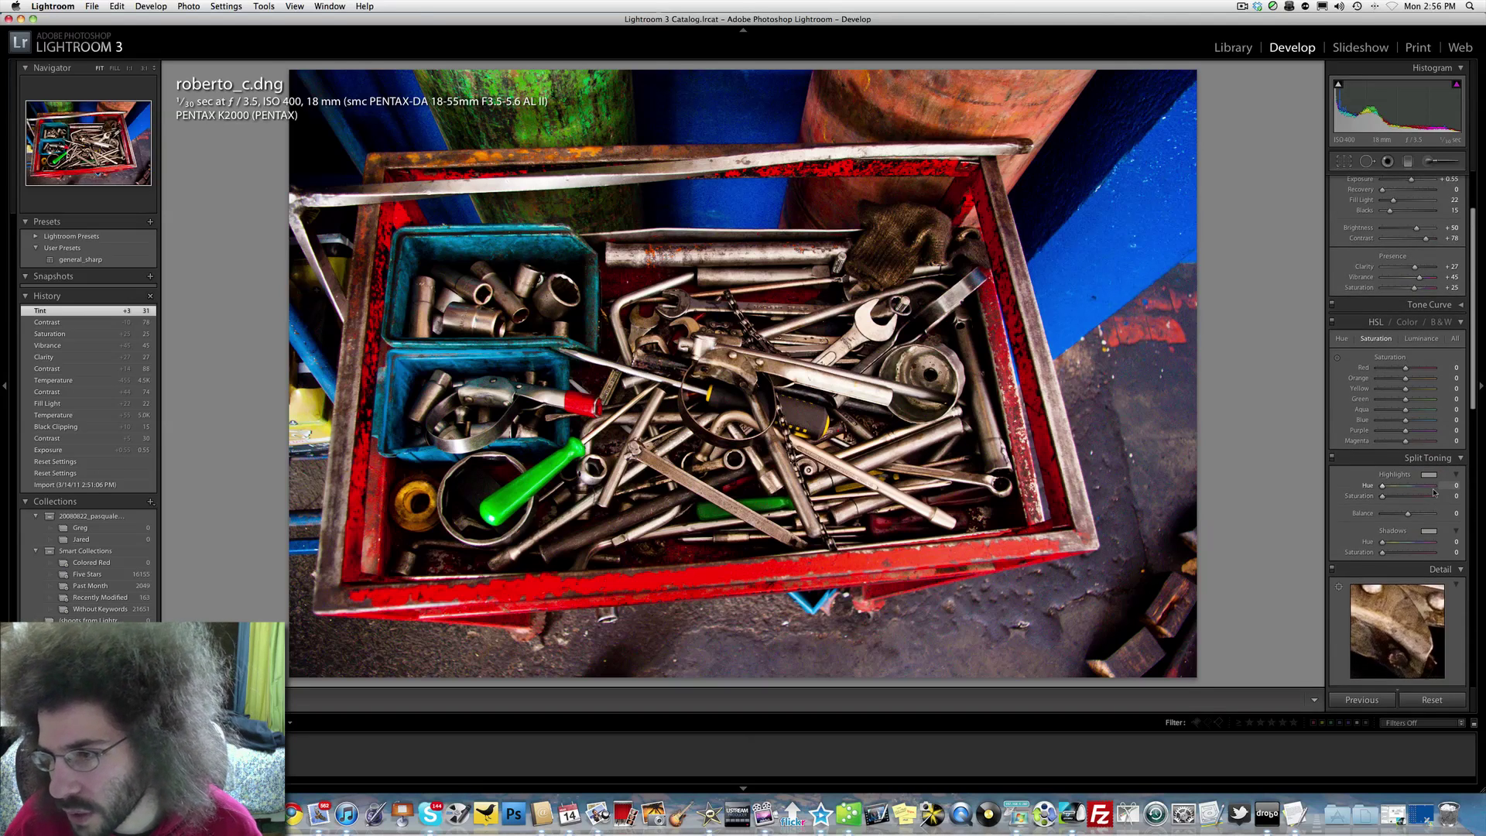
scroll(1433, 493, up, 3)
scroll(1433, 492, down, 5)
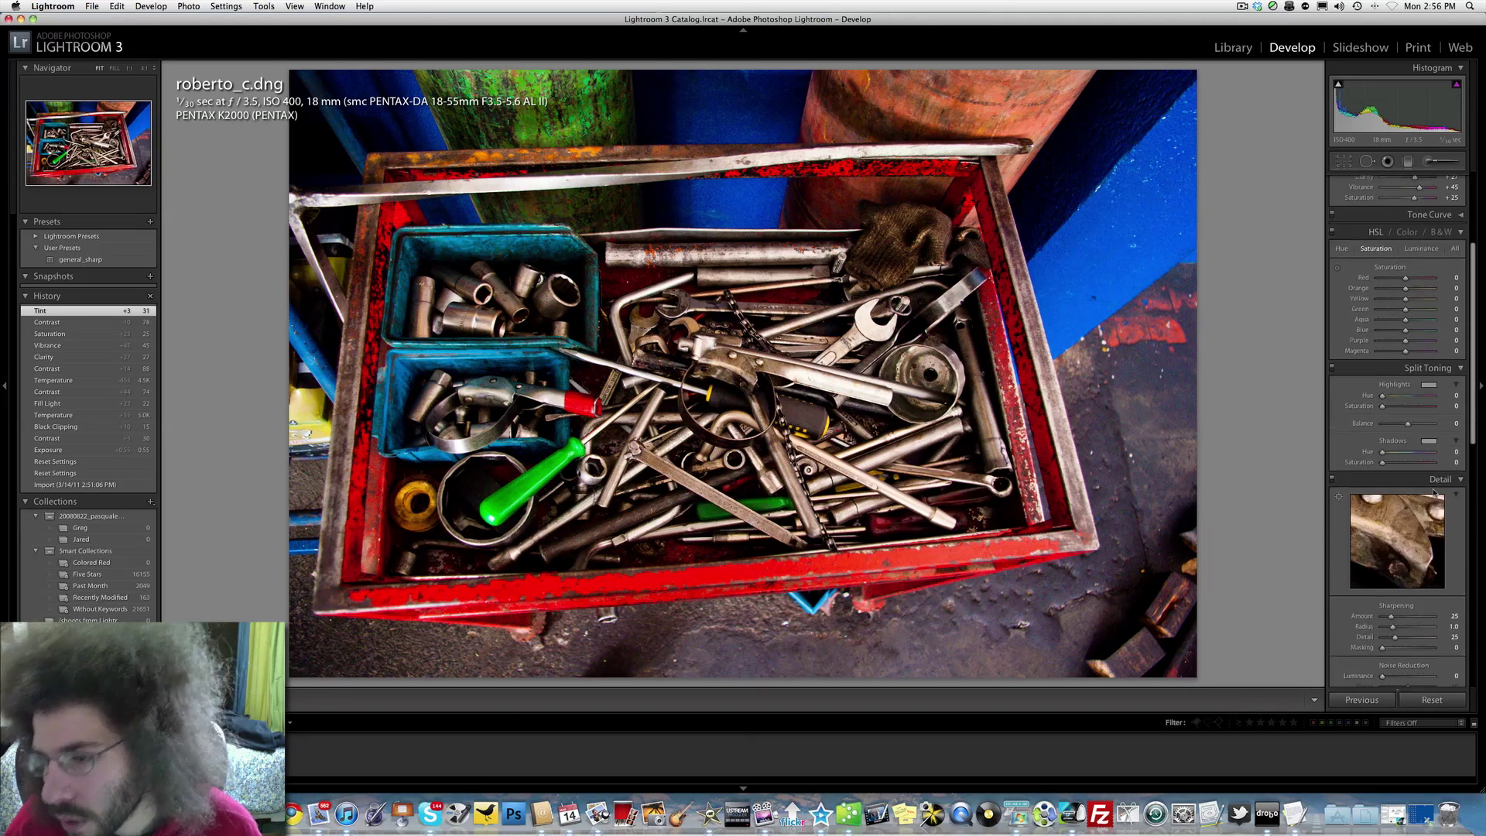
scroll(1433, 492, down, 7)
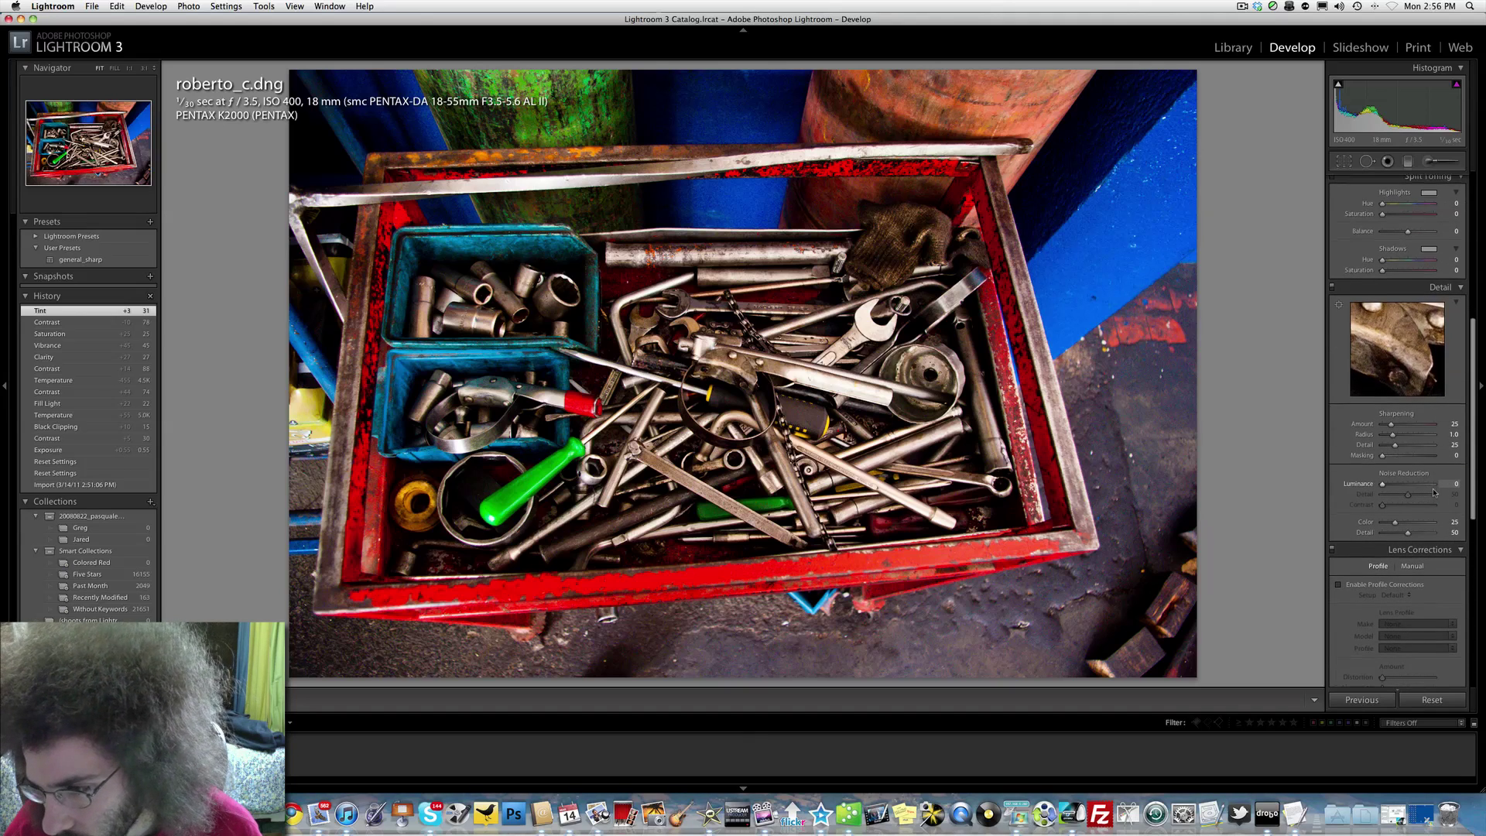
scroll(1434, 492, down, 8)
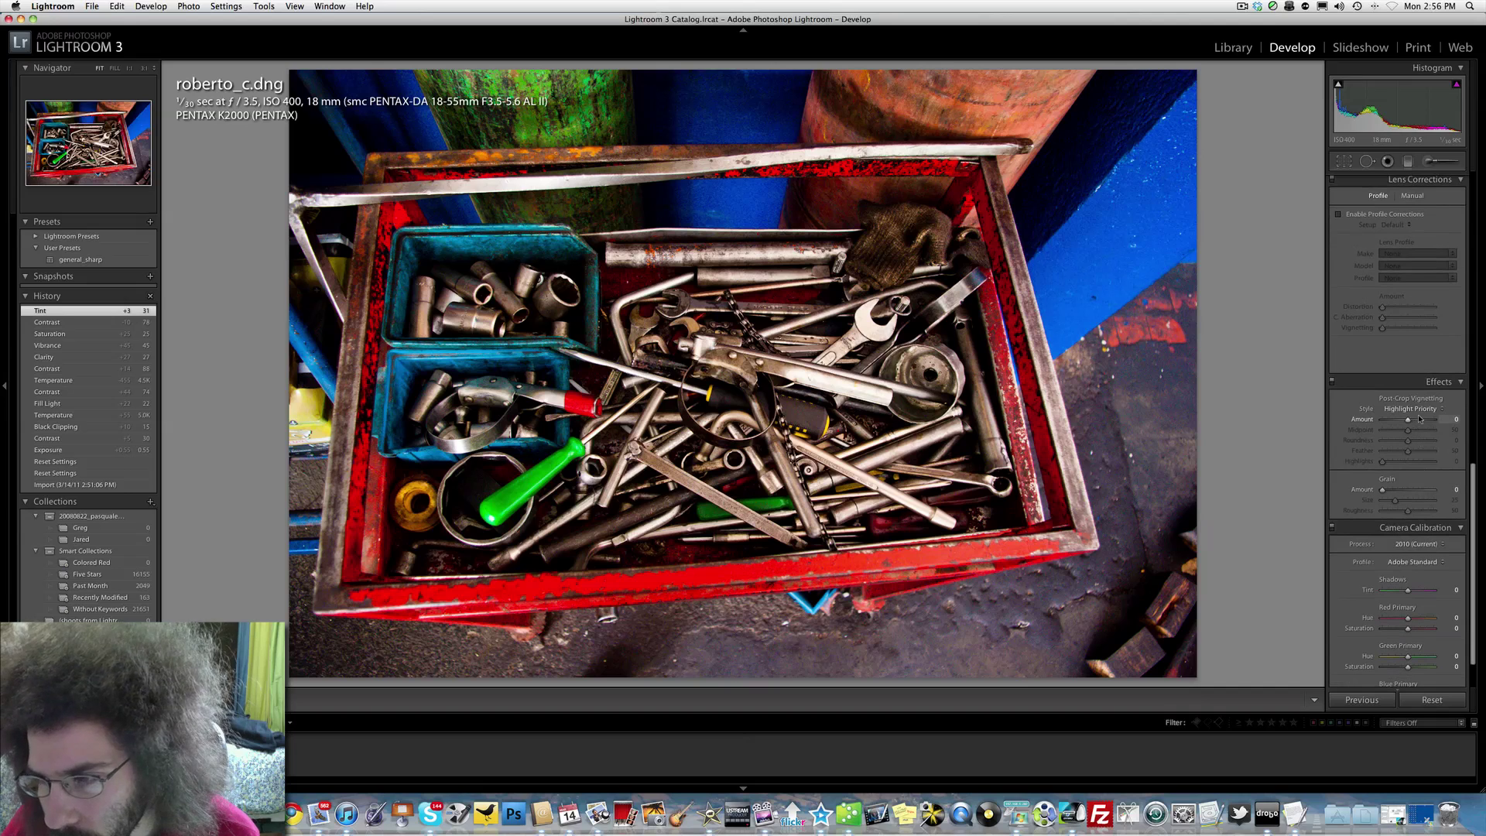
click(1421, 420)
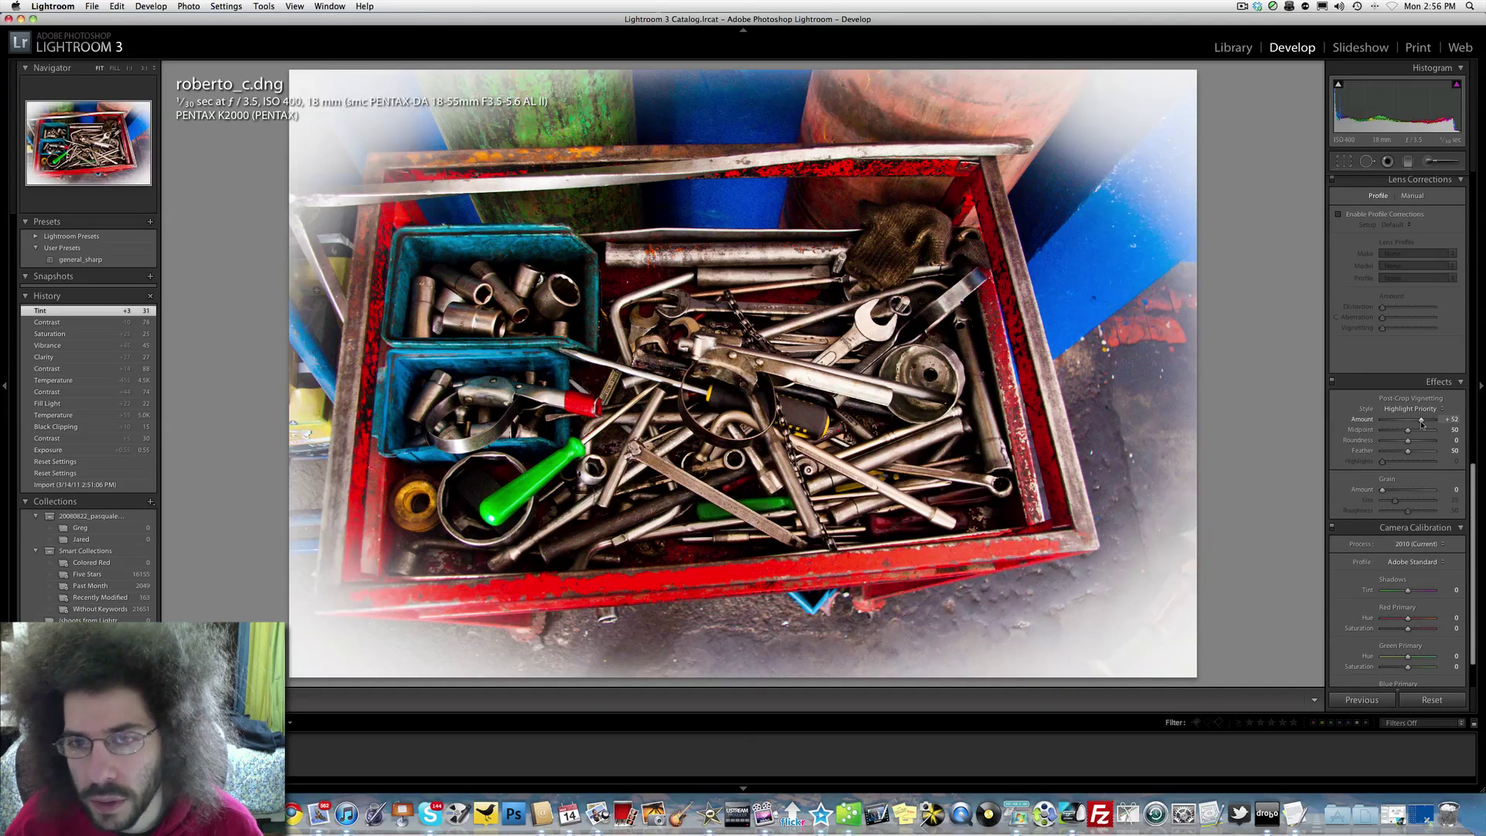
mouse_move(1421, 424)
mouse_down()
mouse_move(1376, 424)
mouse_move(1397, 425)
mouse_up()
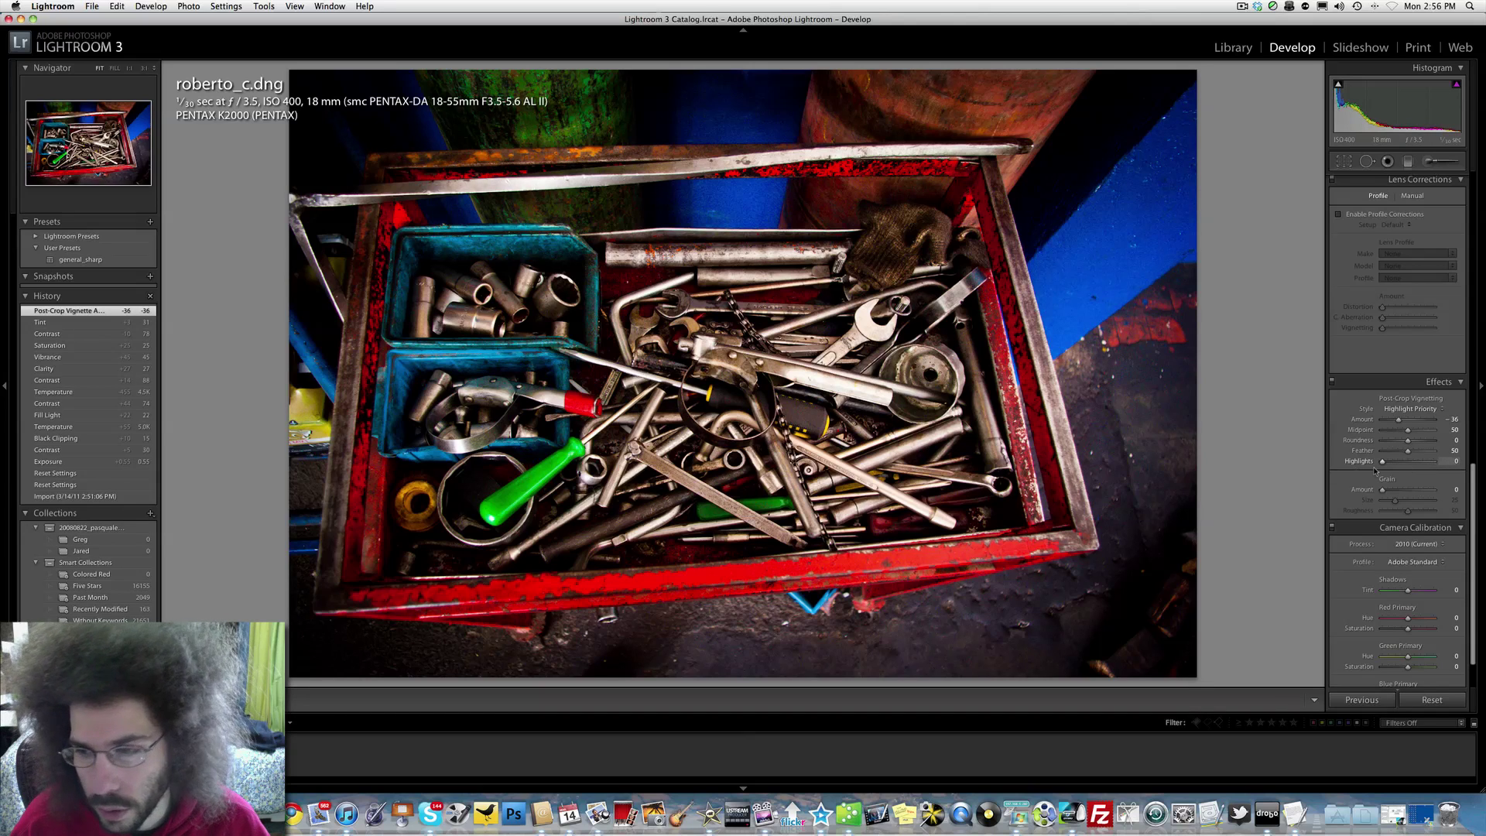
drag(1383, 461, 1418, 456)
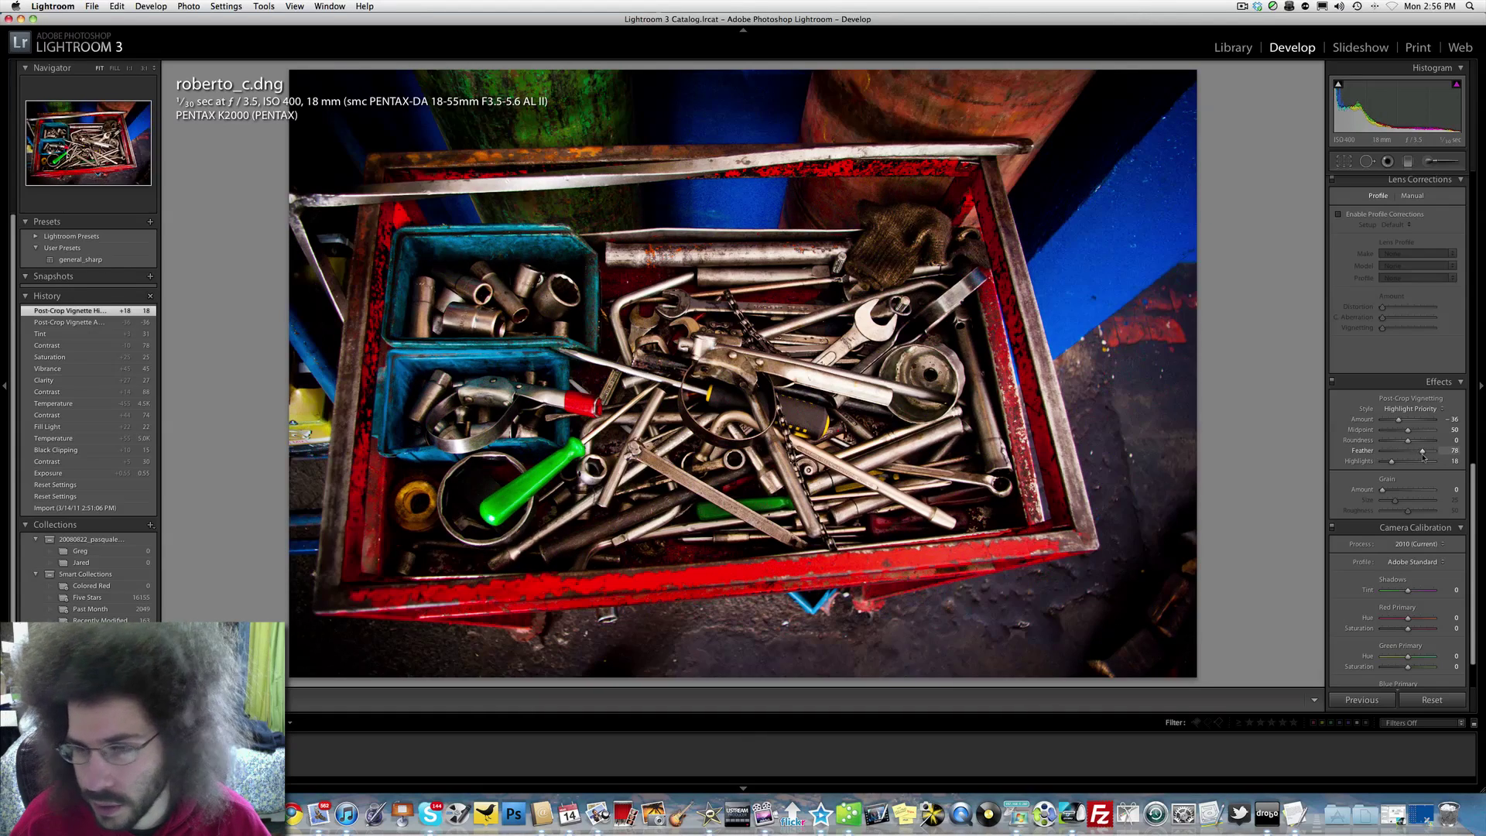
drag(1423, 457, 1398, 432)
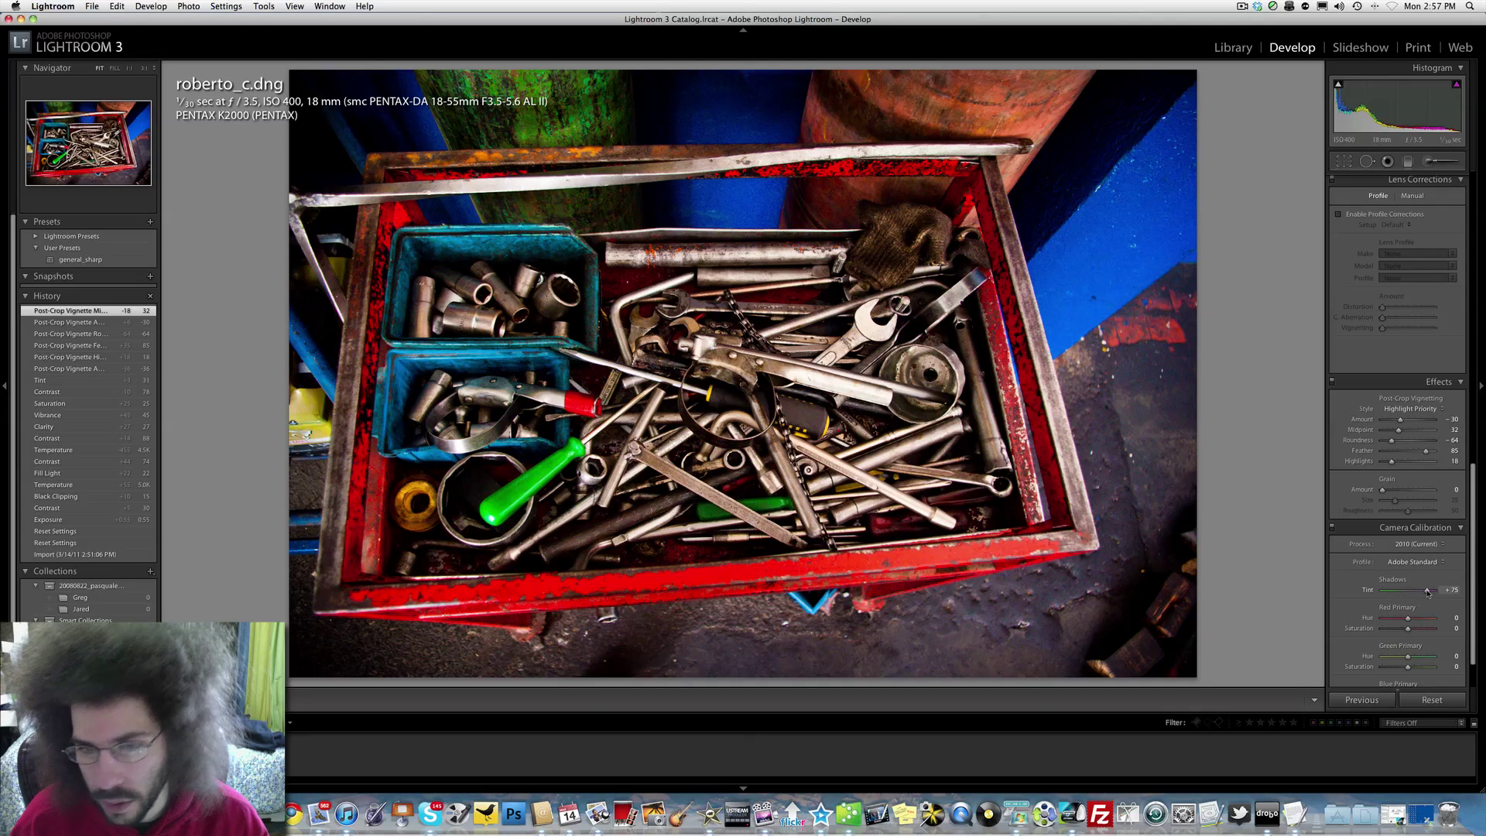
Step: Try Shadows Tint -20 and undo it, then set Sharpening Amount 56 and check at 1:1
drag(1428, 593, 1403, 593)
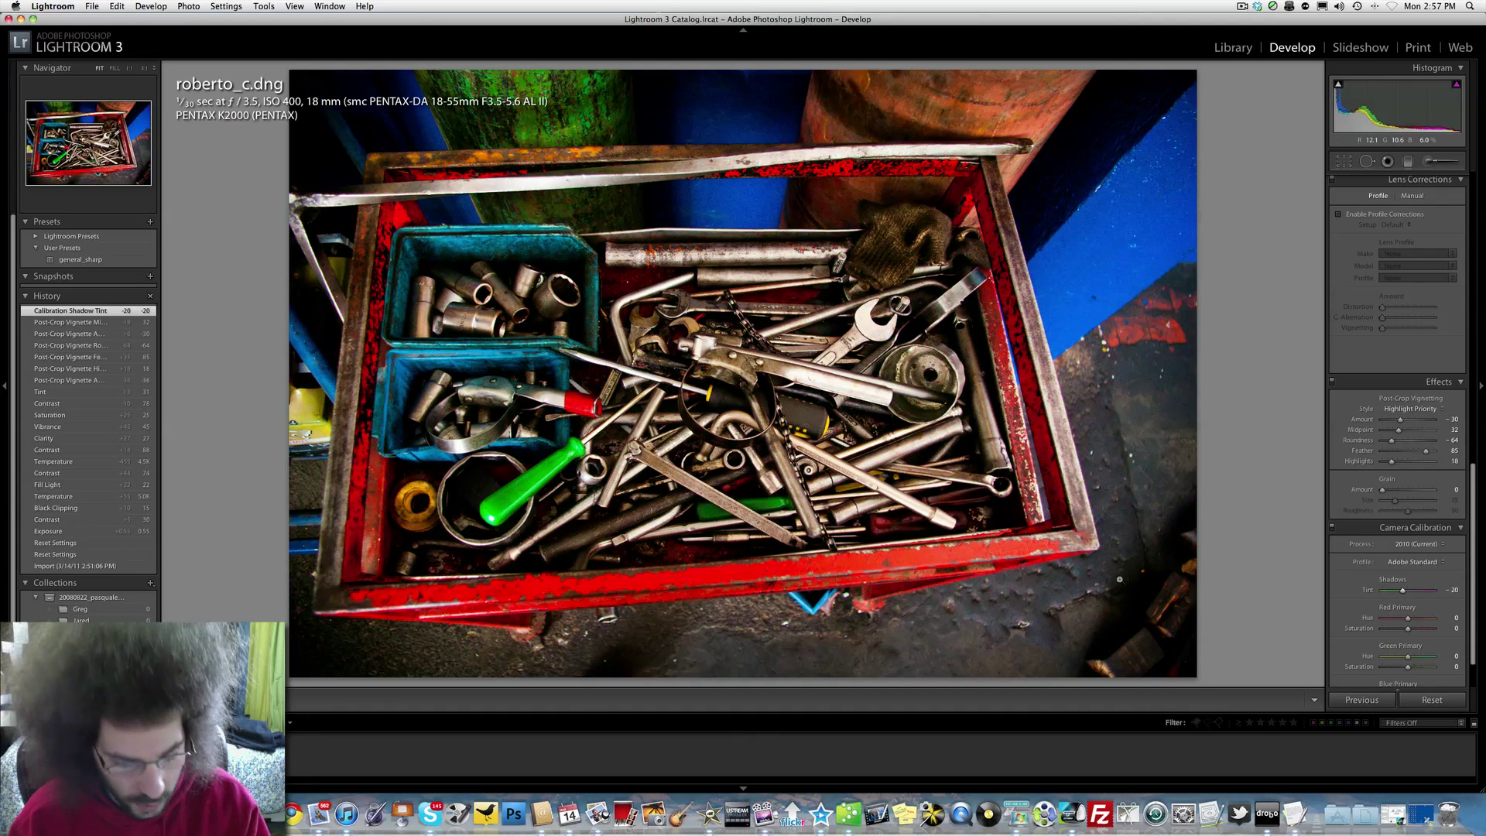
key(super+z)
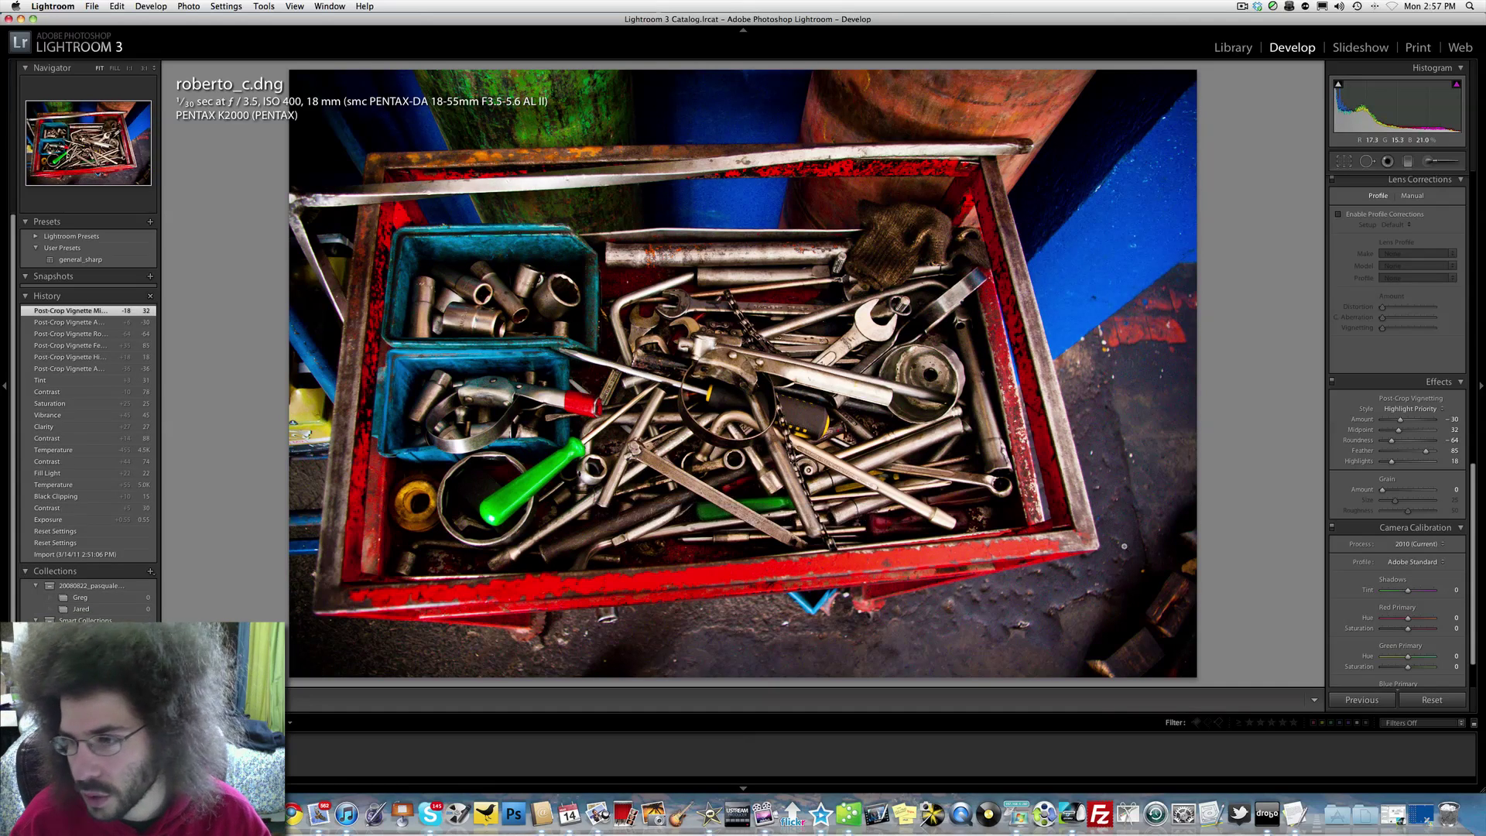
scroll(1393, 529, down, 3)
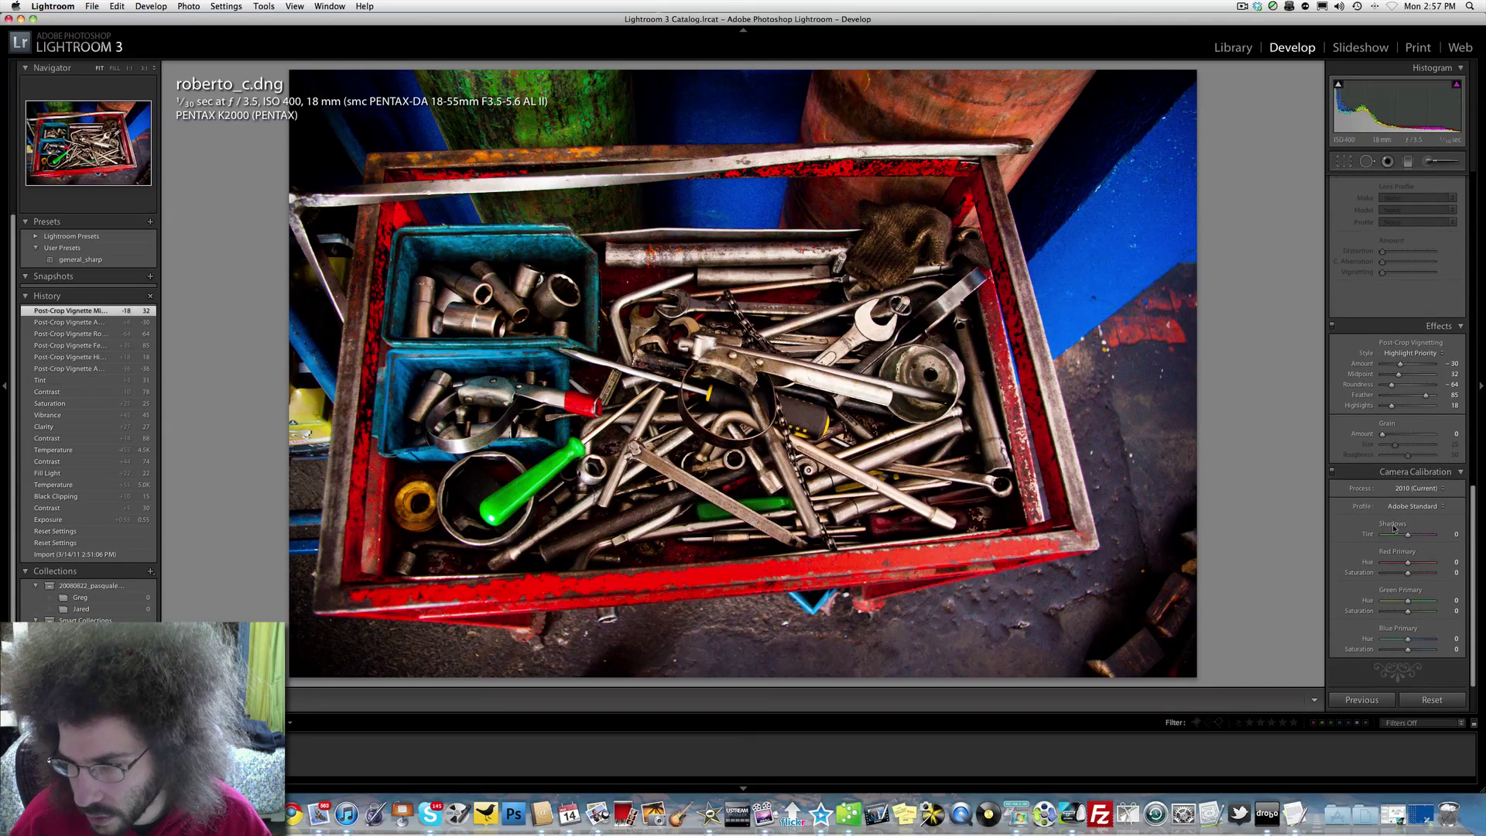
scroll(1393, 528, up, 10)
scroll(1393, 529, up, 3)
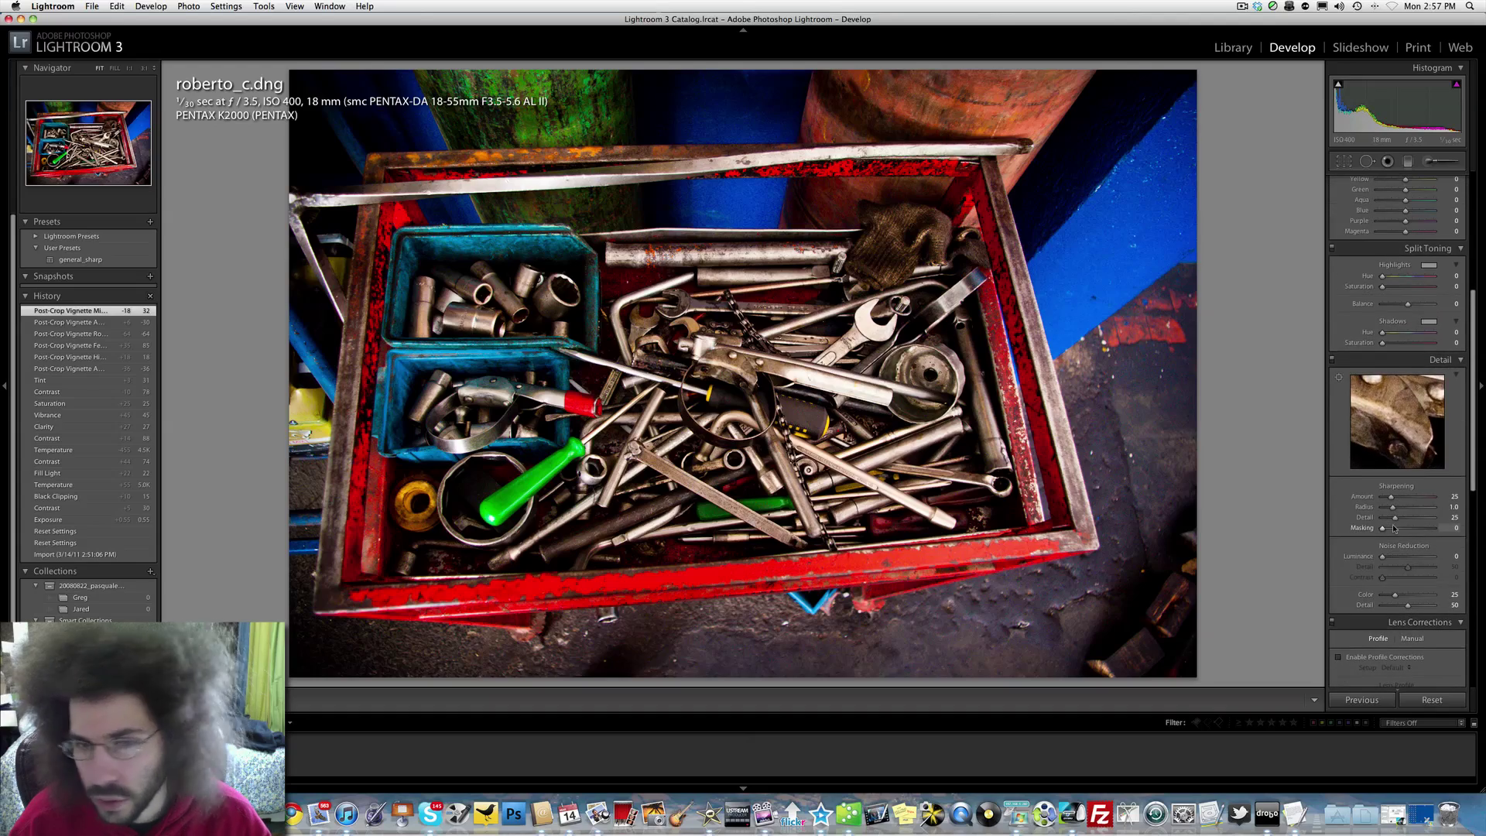
scroll(1394, 528, up, 1)
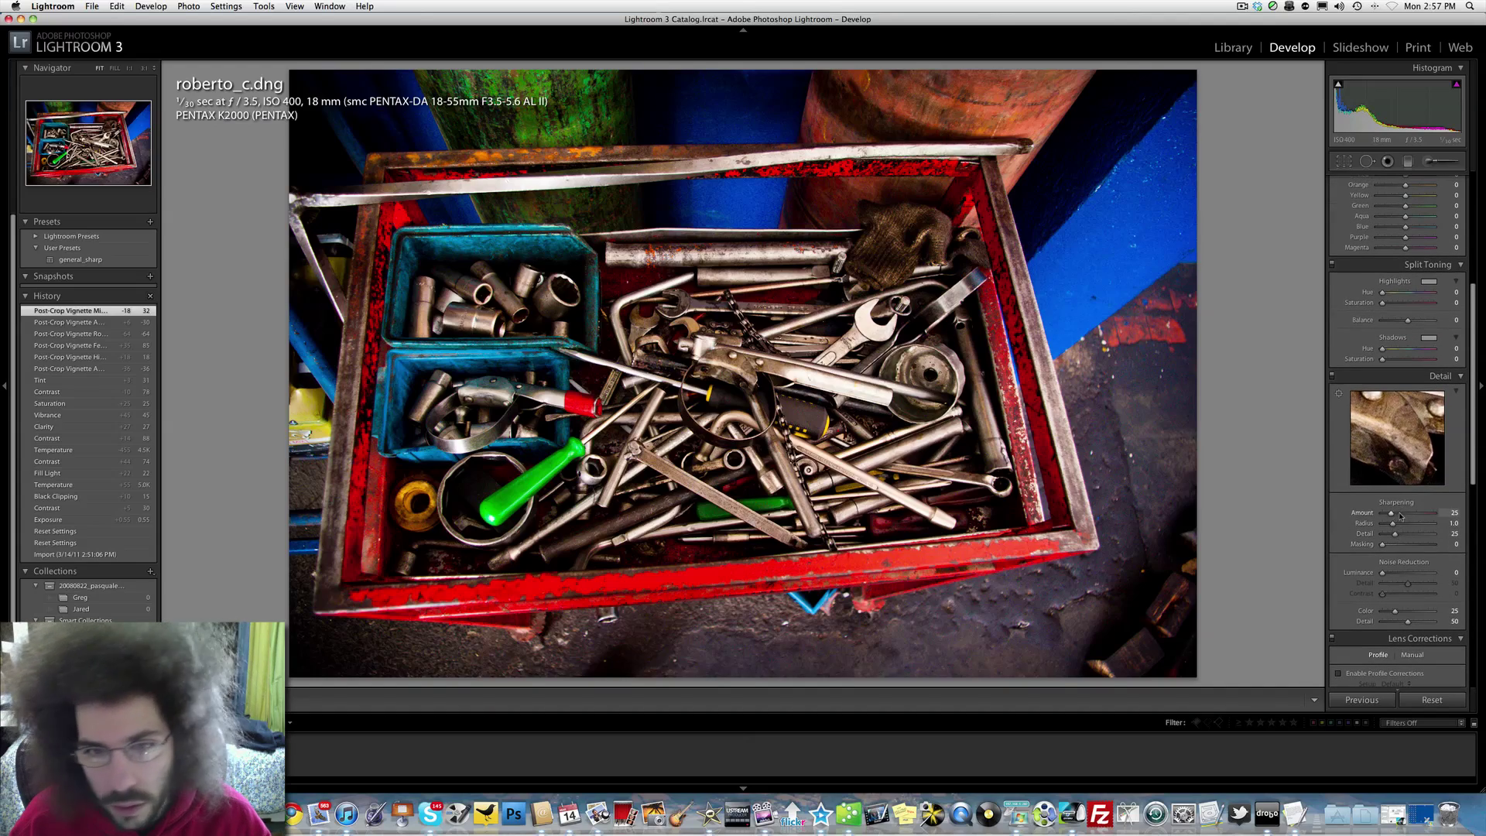
drag(1400, 515, 1402, 515)
click(778, 381)
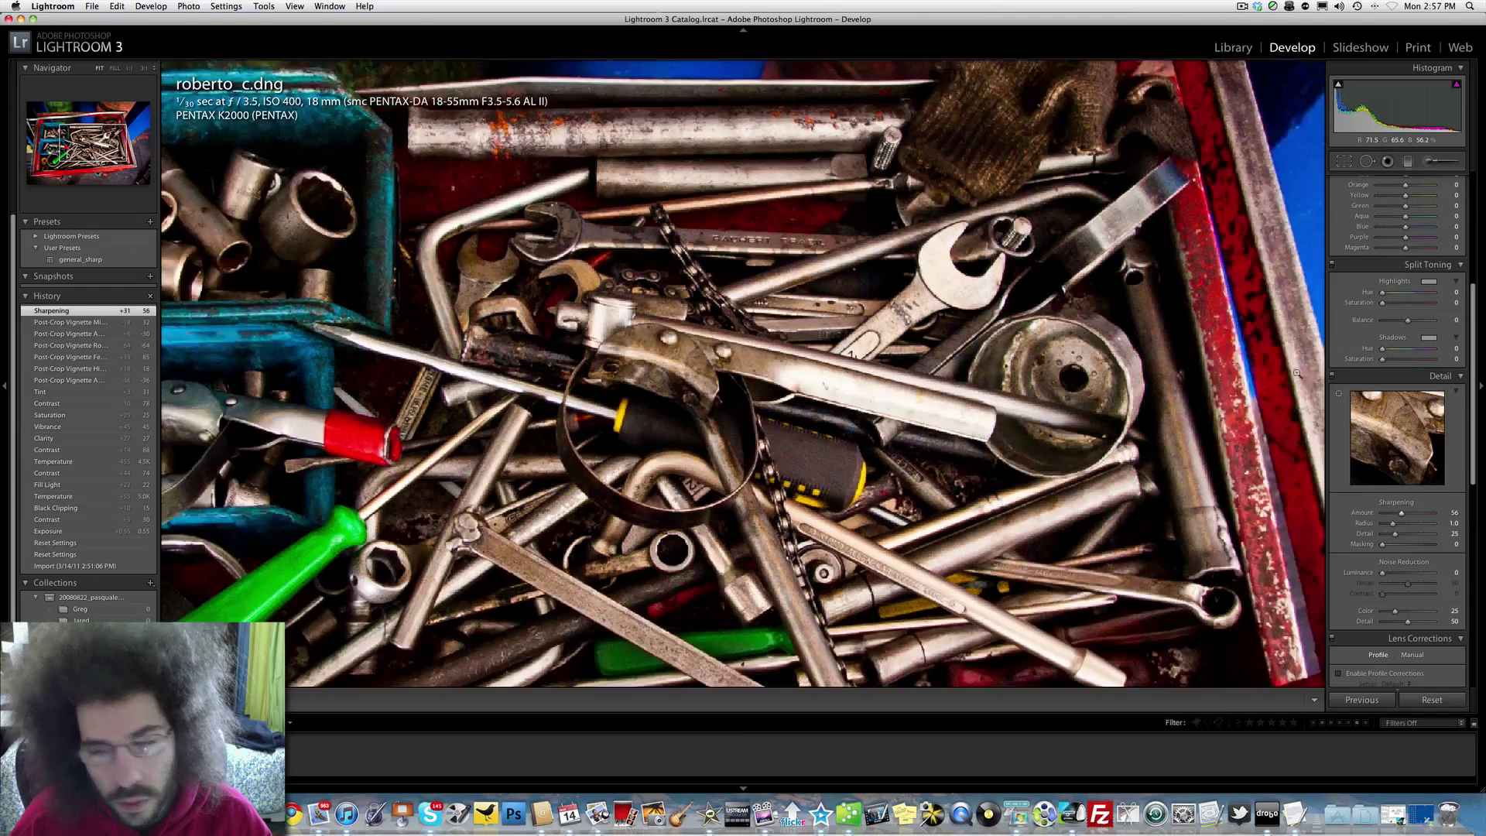
click(786, 391)
scroll(1386, 379, up, 7)
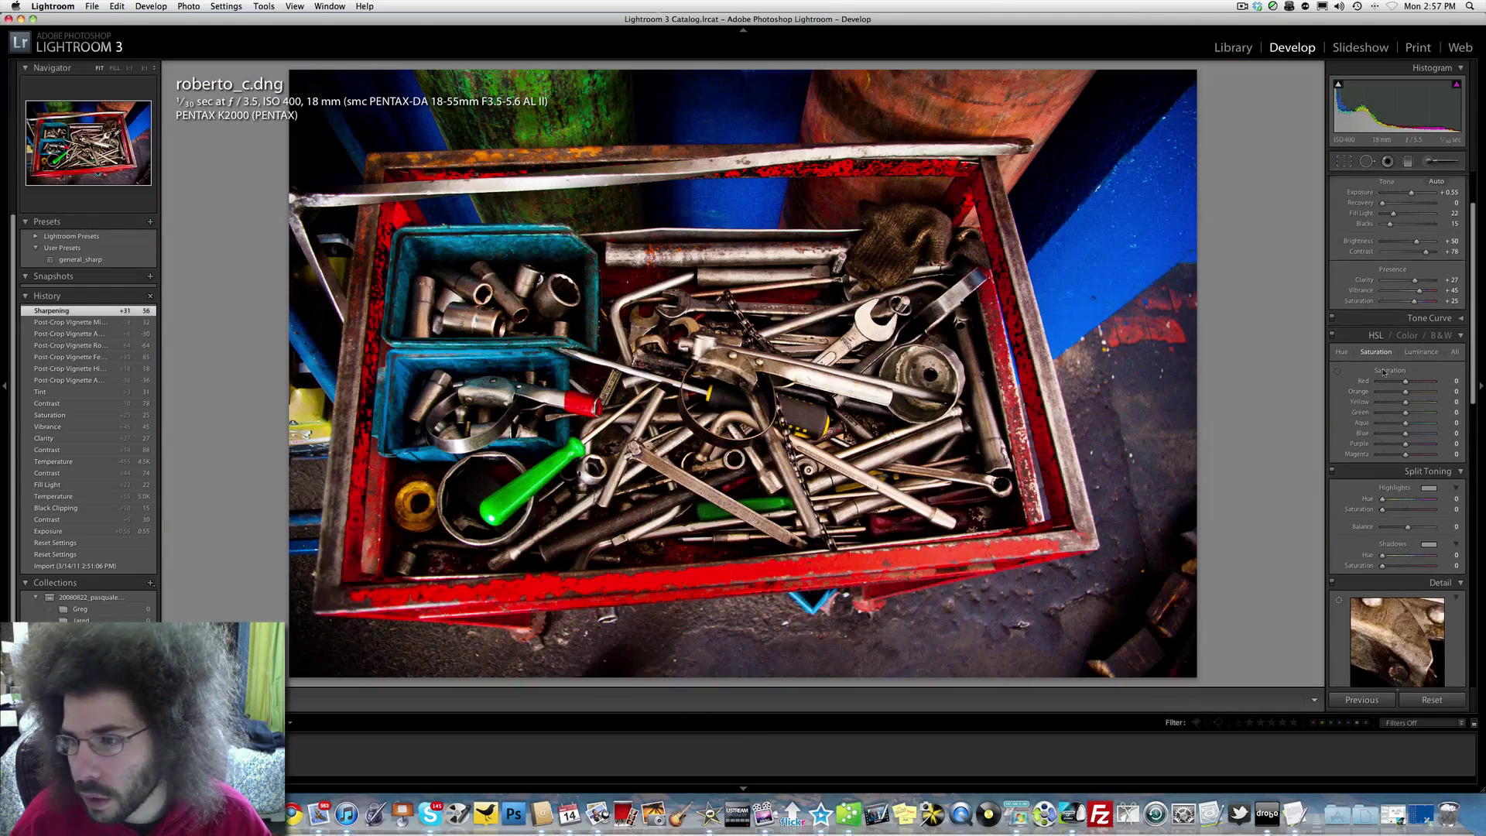
Step: Undo the red saturation drop, then set Fill Light 27, Contrast +83 and Saturation +32
scroll(1388, 391, up, 1)
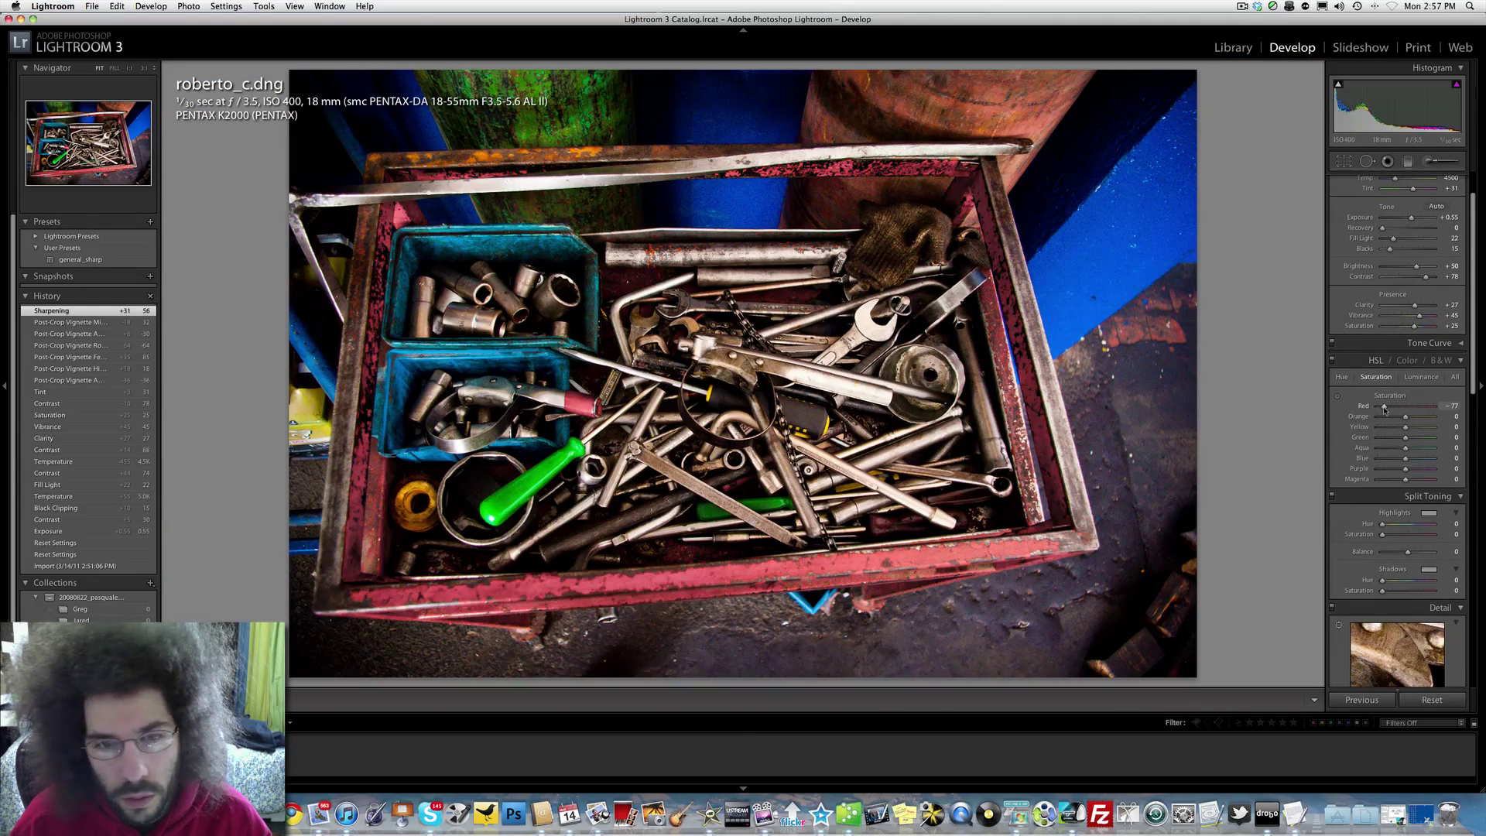
key(super+z)
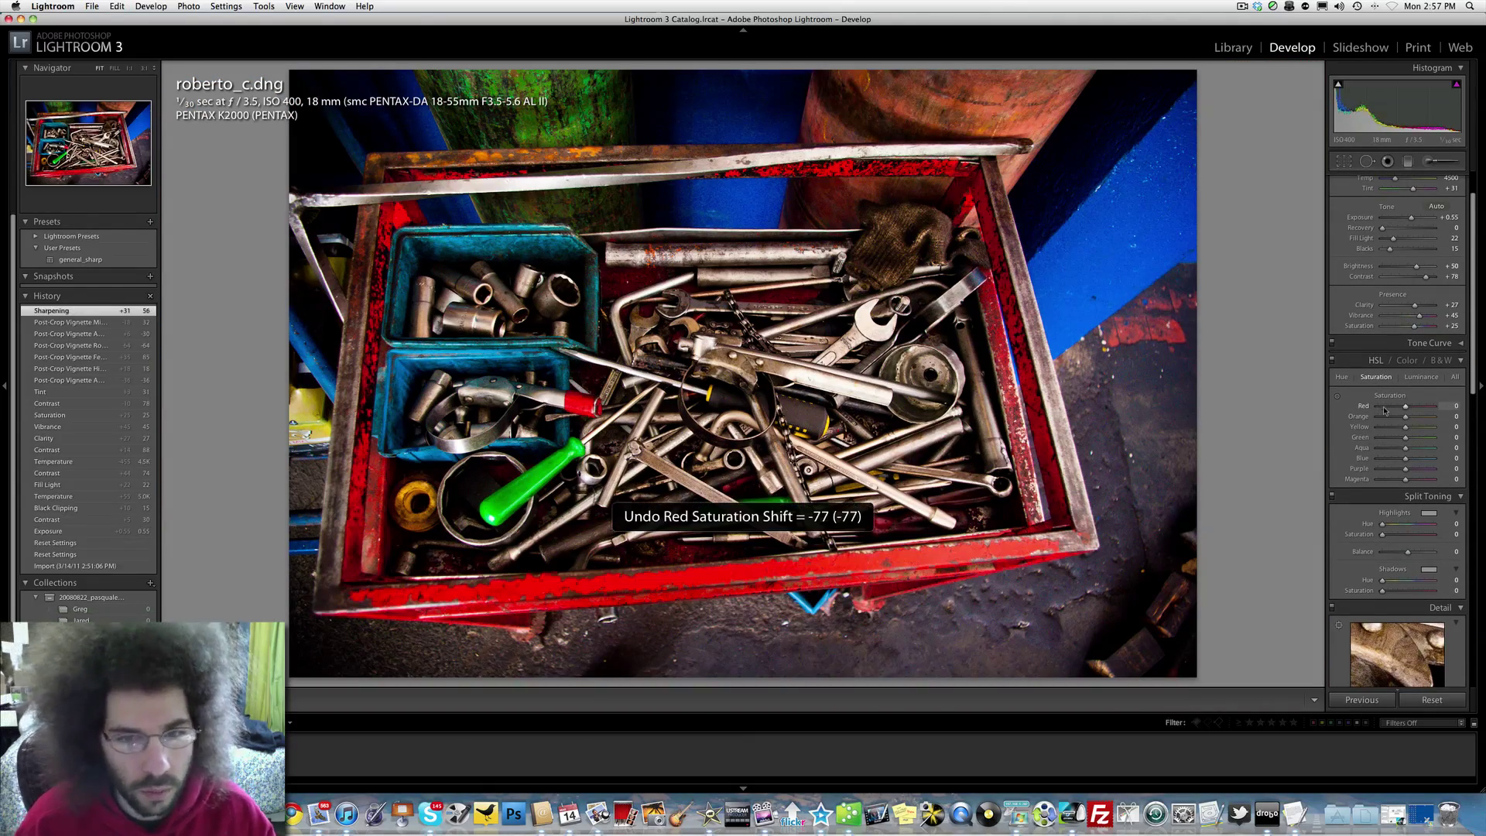
scroll(1406, 402, up, 4)
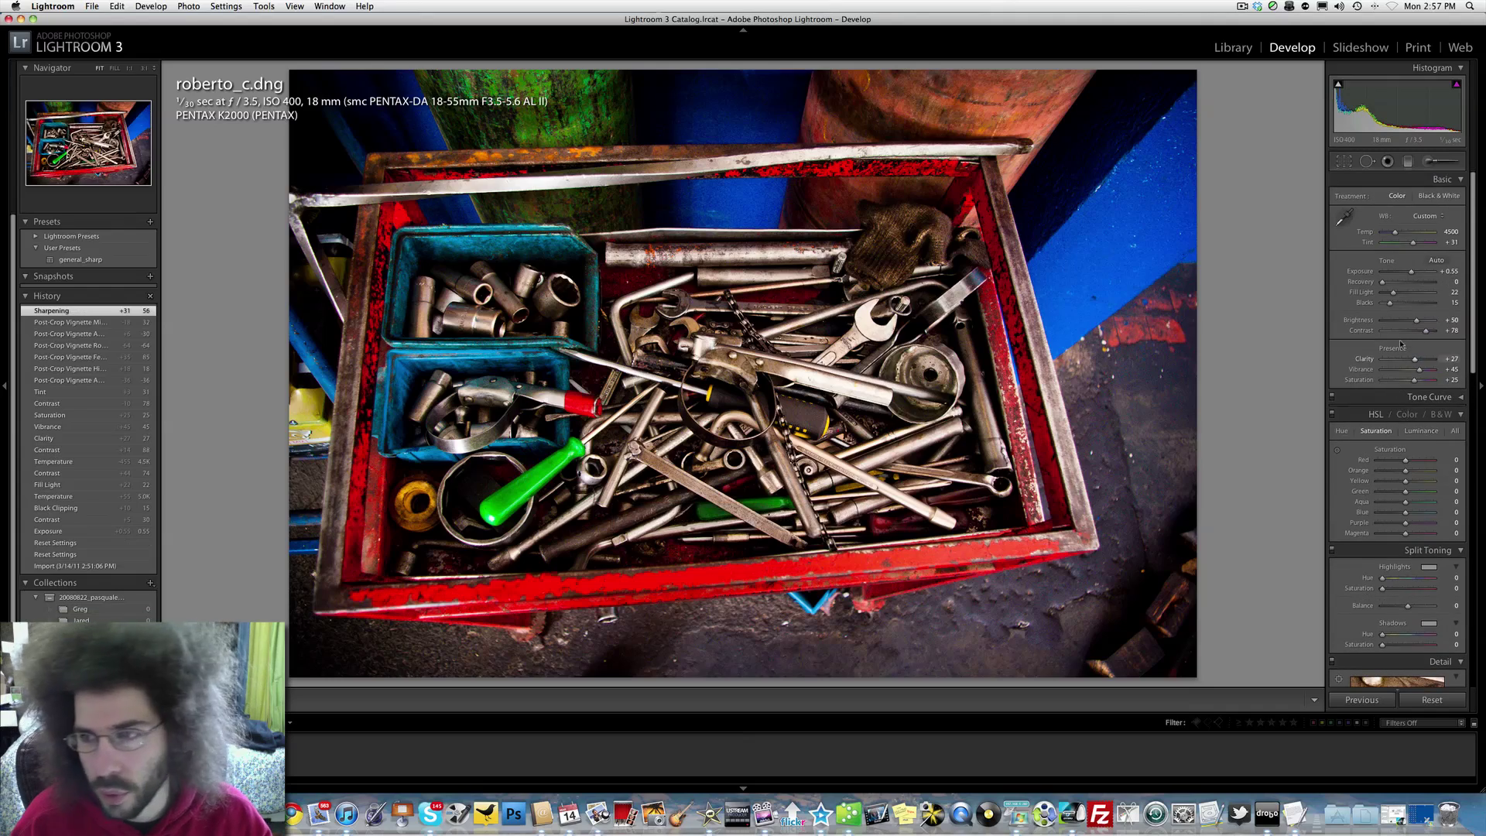
click(1409, 293)
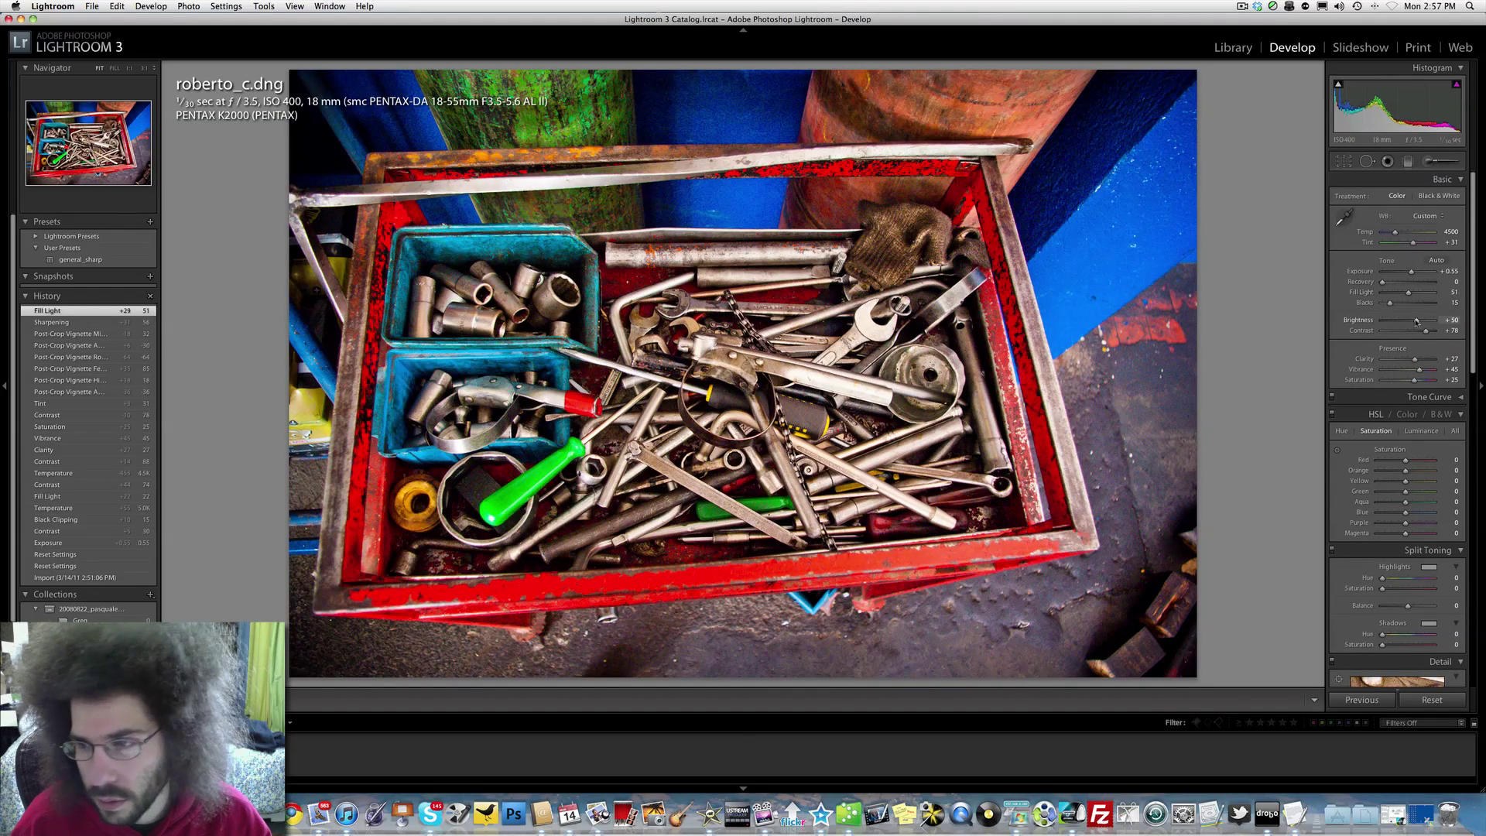
click(1409, 303)
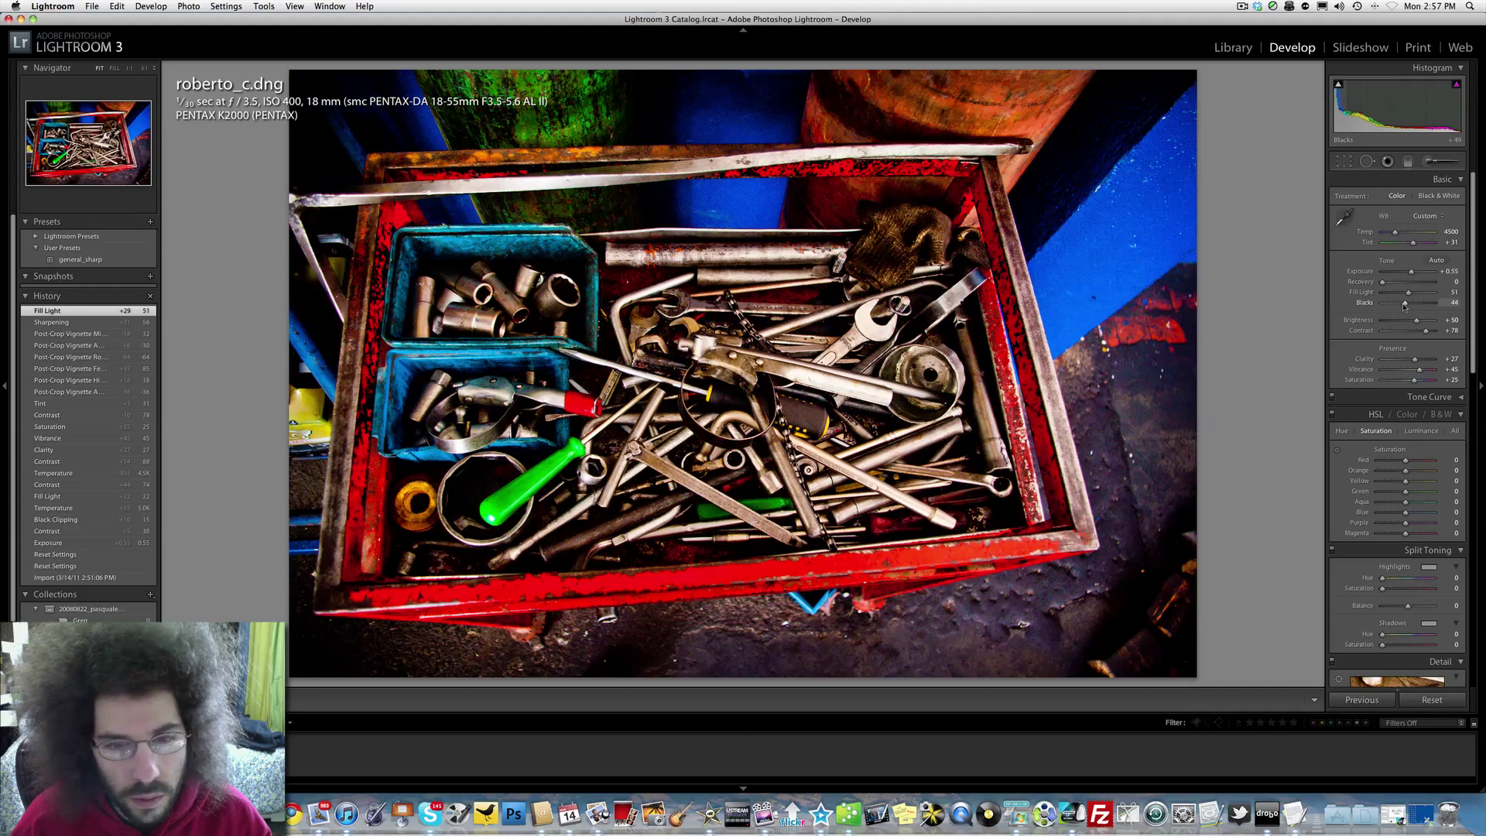
key(super+z)
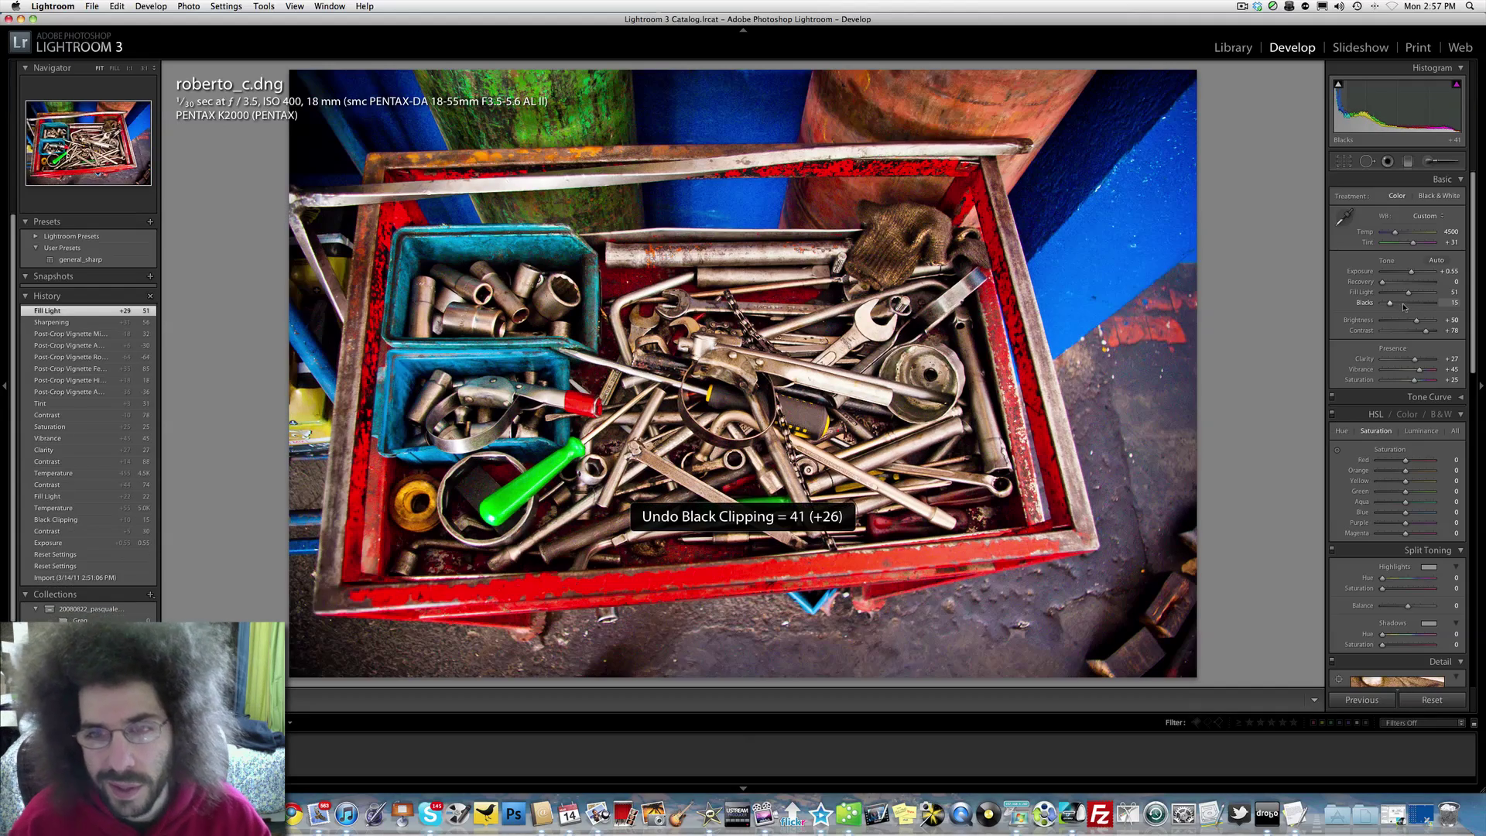
click(1397, 293)
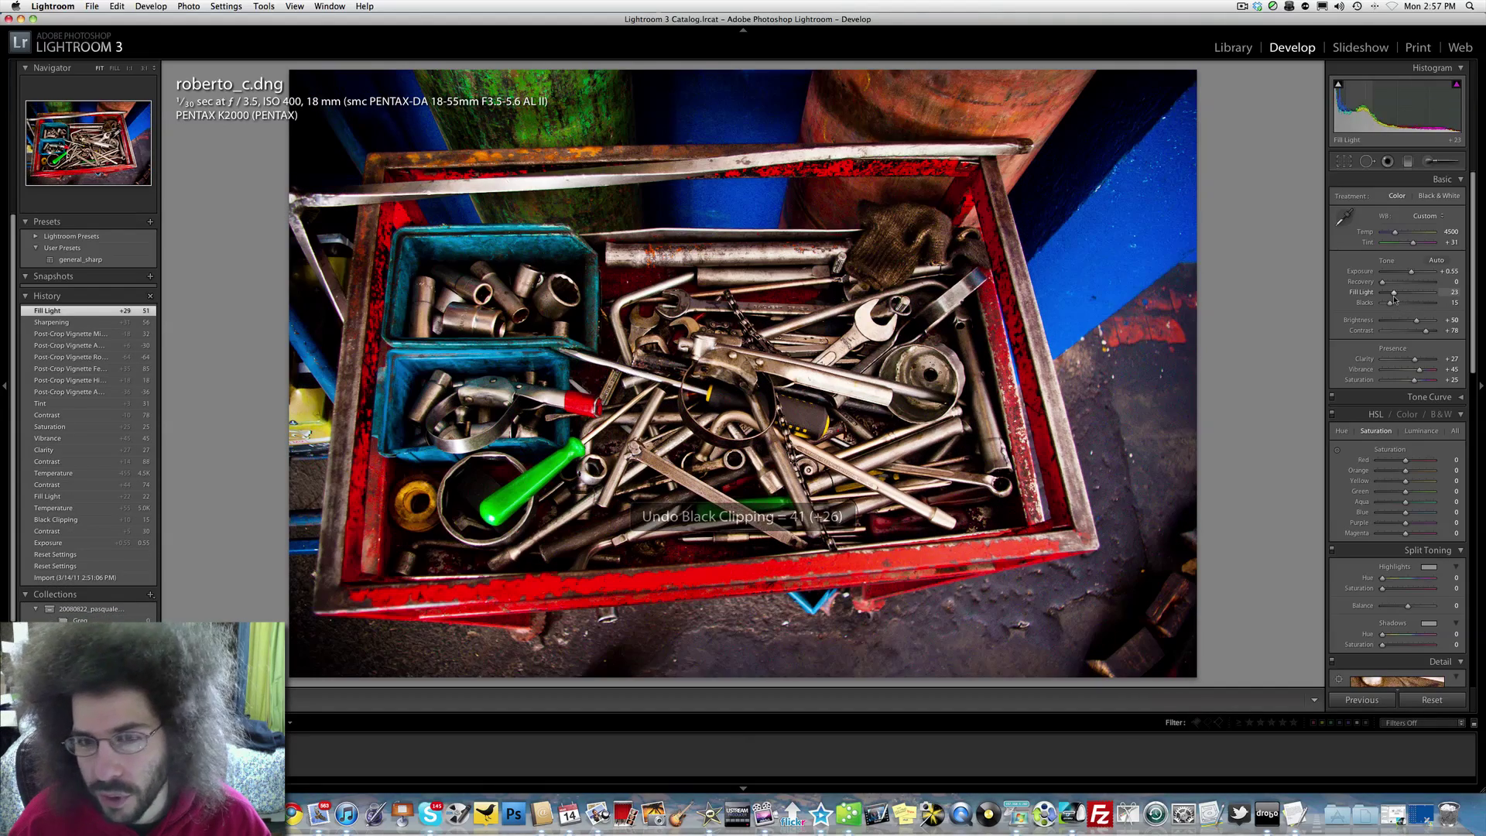
click(1427, 330)
click(1417, 381)
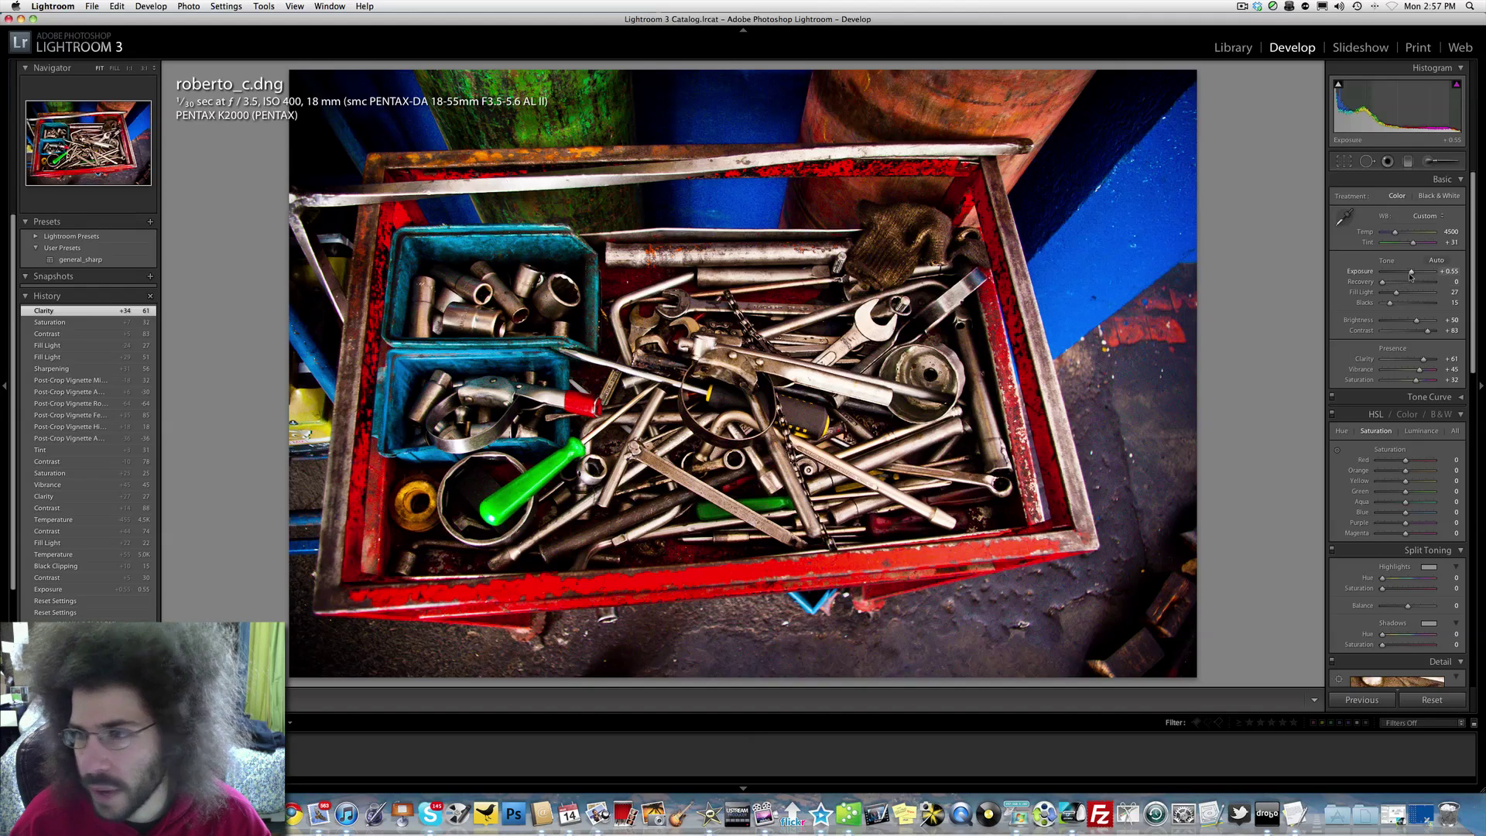
drag(1412, 276, 1412, 275)
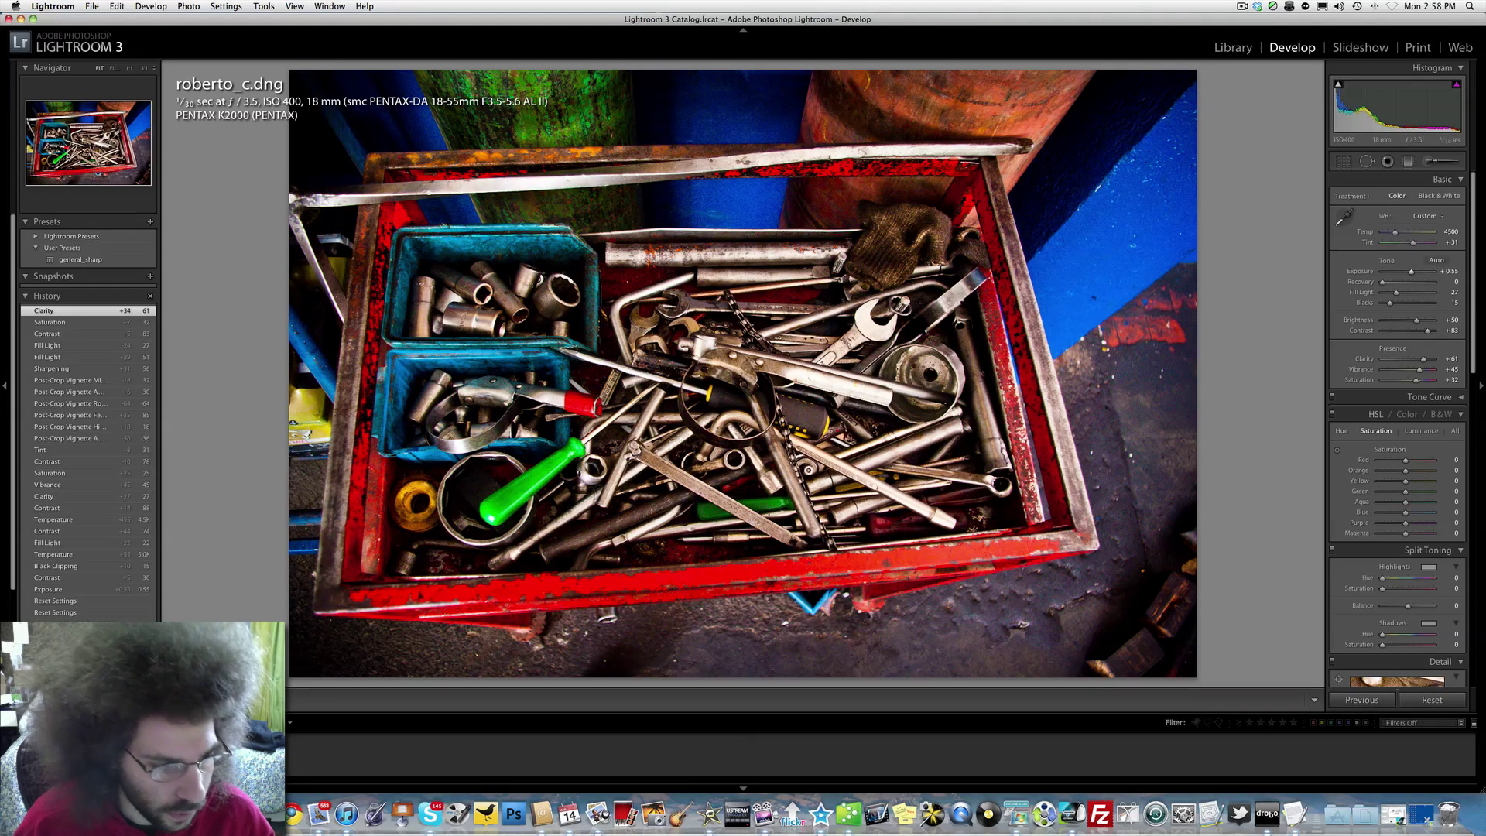
Step: Create a virtual copy, trial a desaturated high-contrast look, then reset its adjustments
right_click(28, 498)
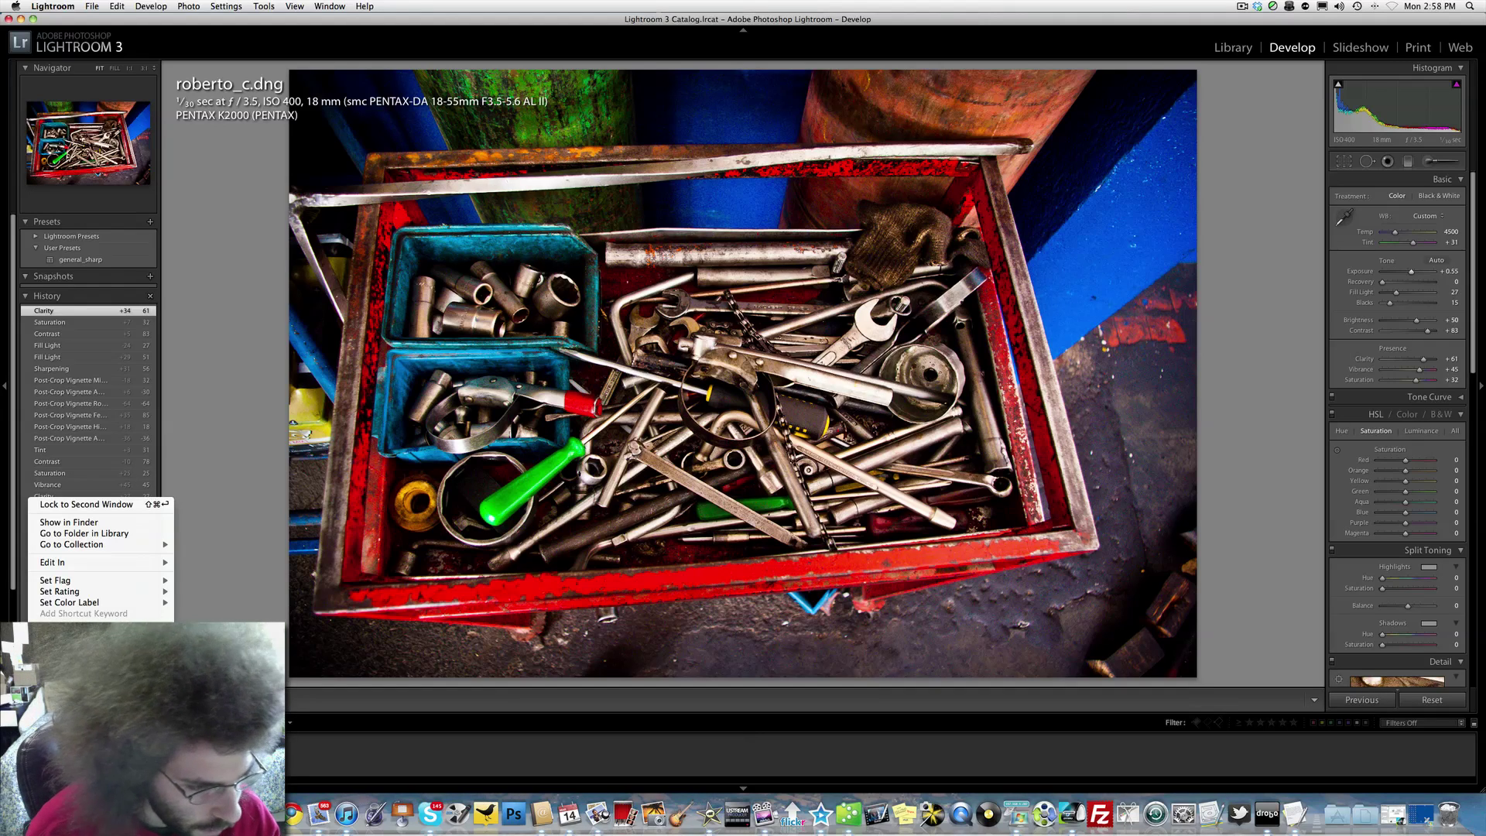
click(78, 658)
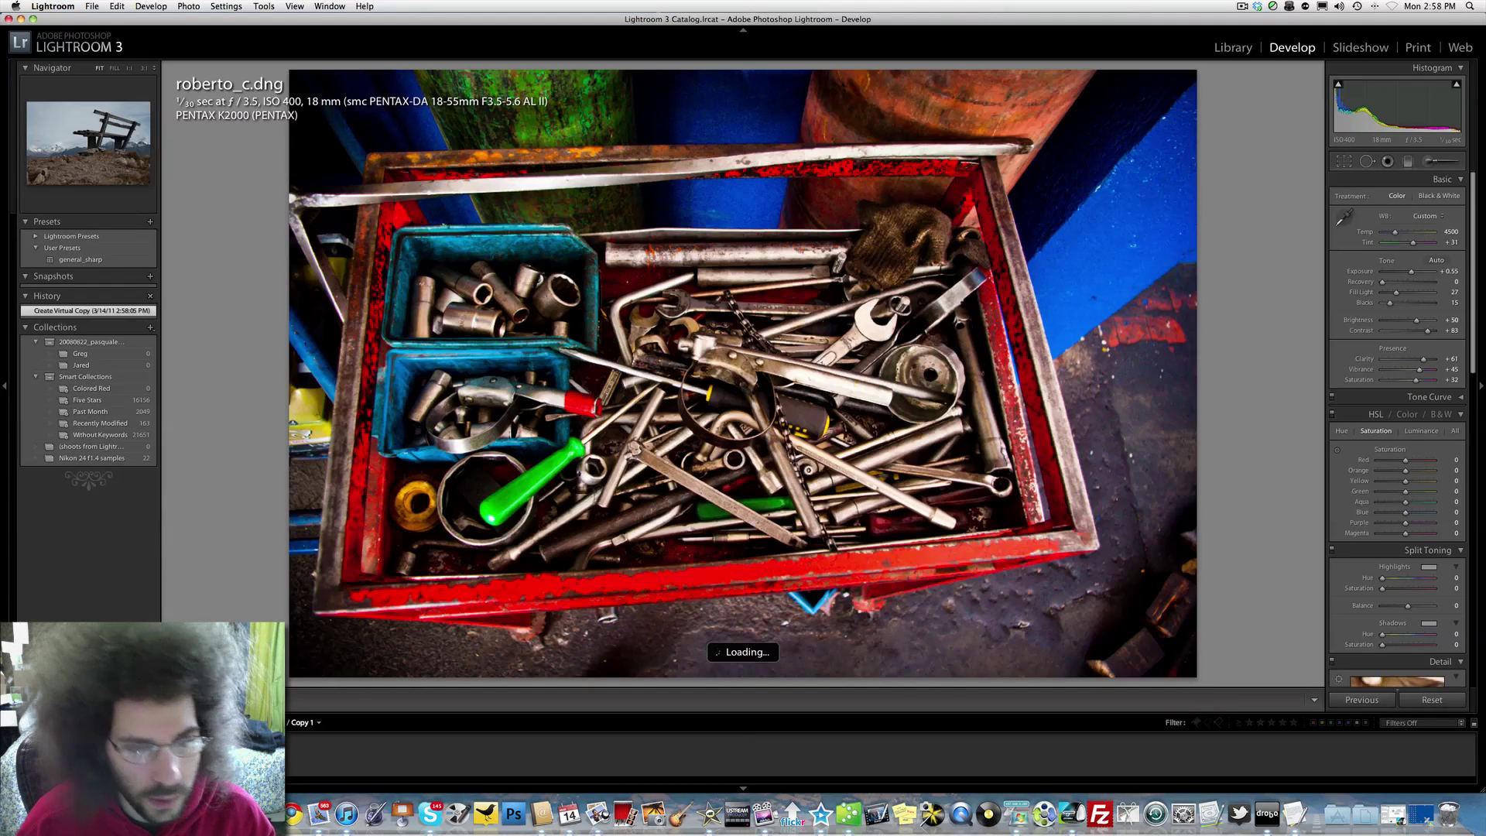
drag(1416, 379, 1329, 376)
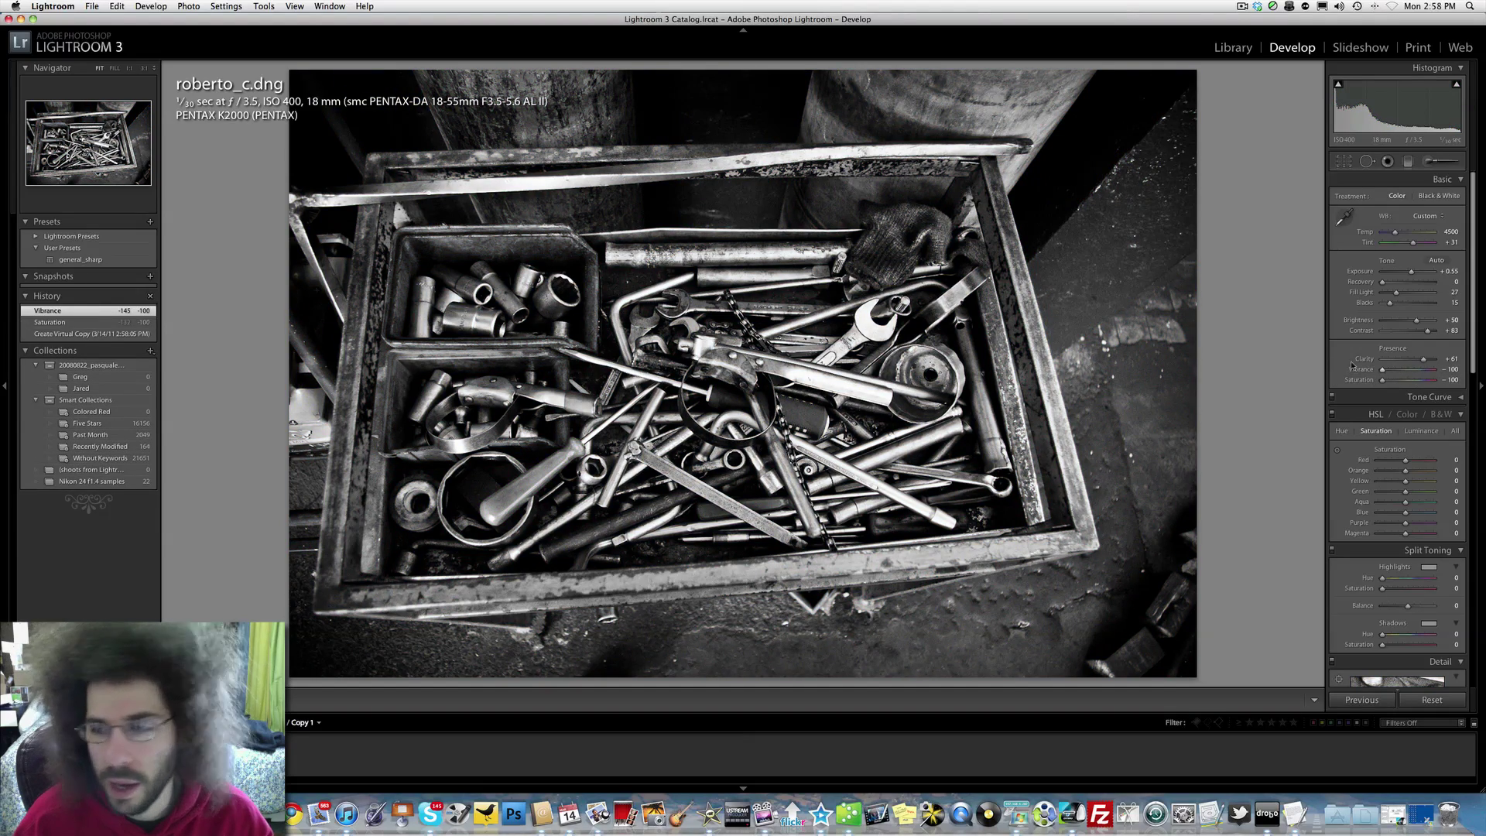
drag(1426, 328, 1436, 331)
drag(1410, 272, 1392, 303)
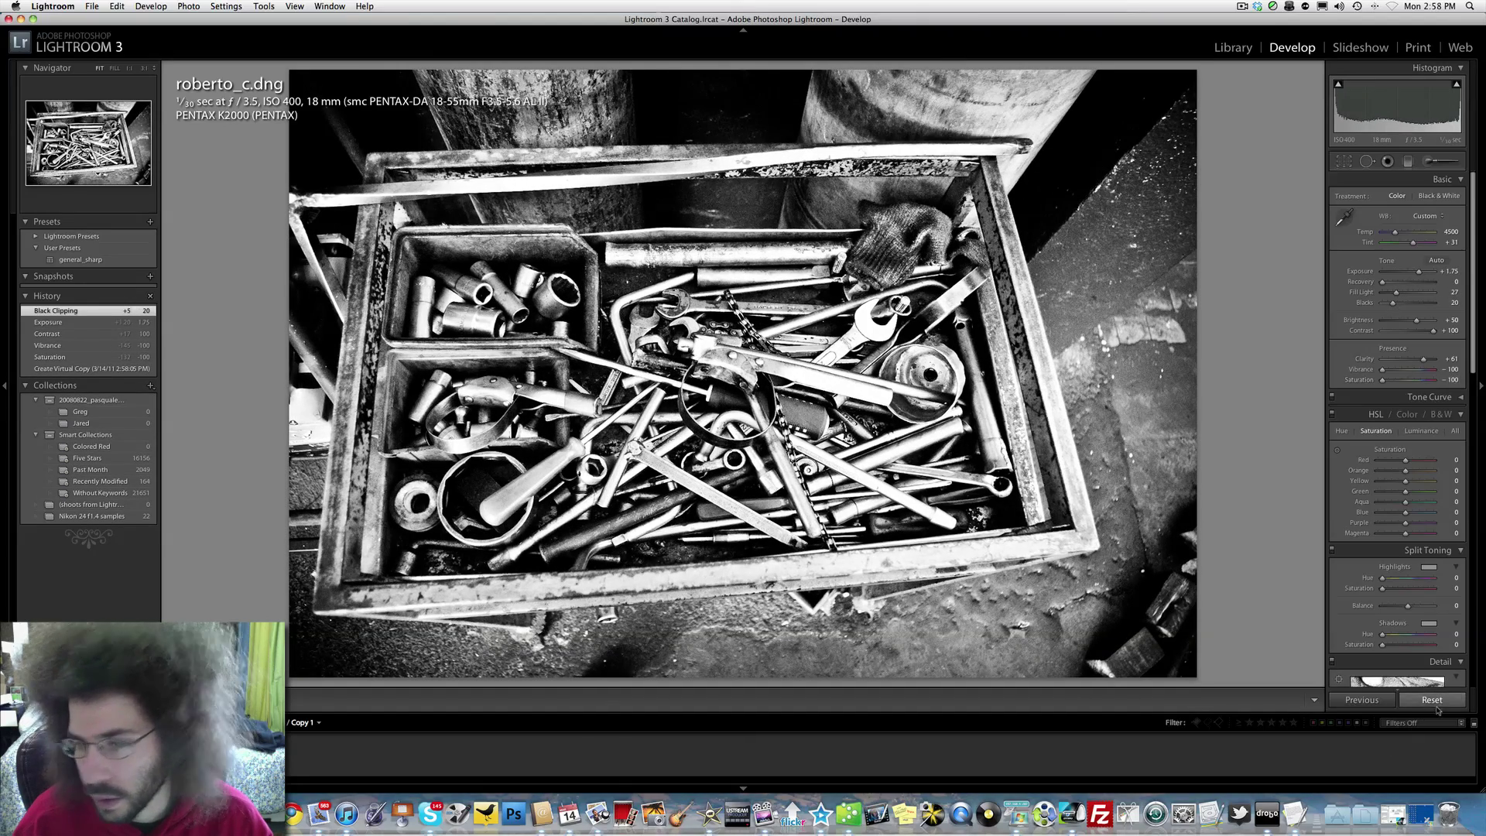
click(1432, 704)
Step: Set Saturation -100, Contrast +100, Exposure +1.80, Clarity +59, Temp 5068, then apply general_sharp
drag(1407, 380, 1367, 381)
drag(1415, 331, 1433, 330)
drag(1408, 272, 1419, 276)
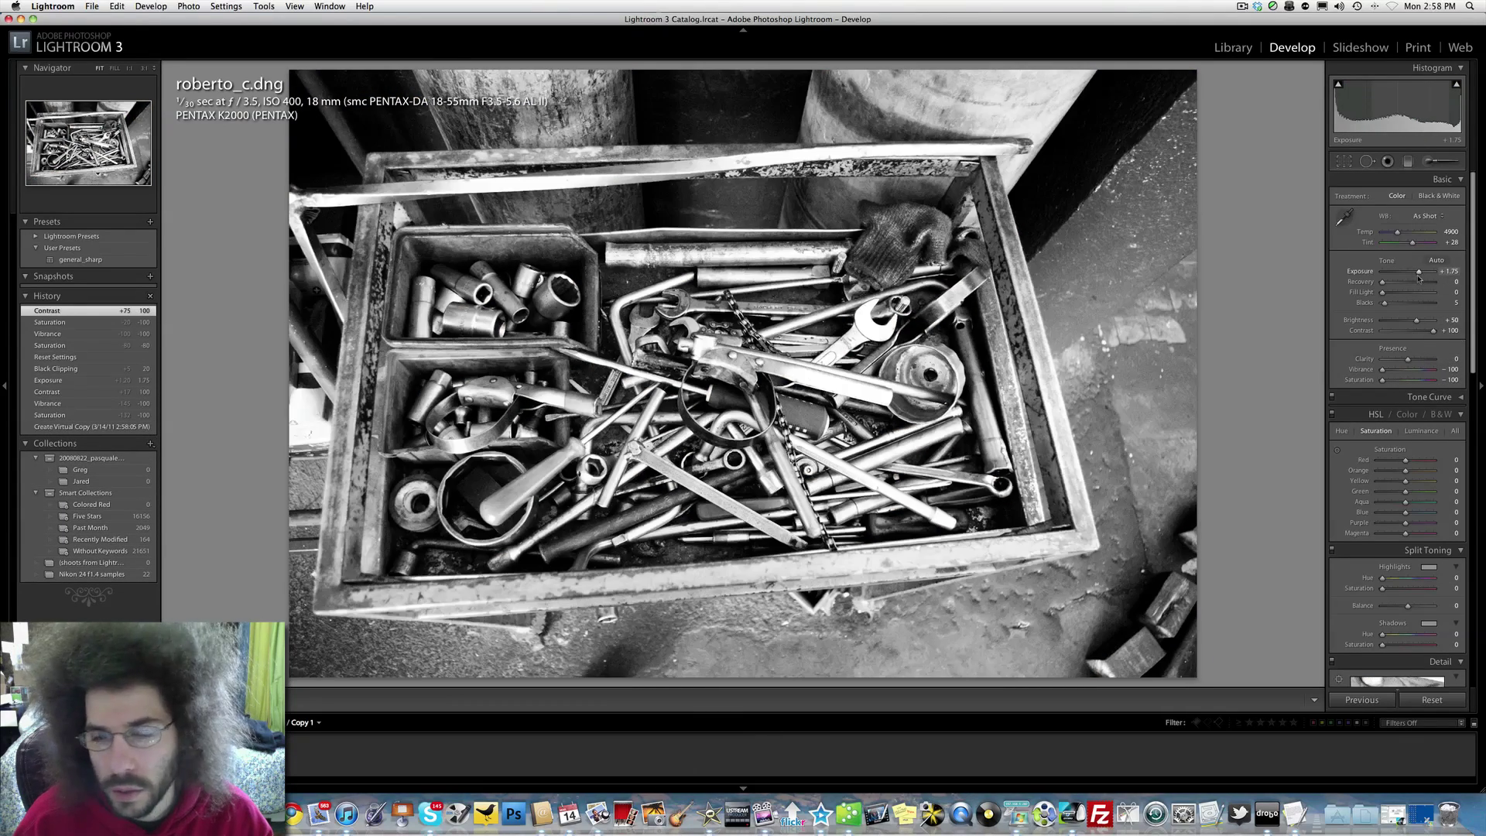
click(1392, 302)
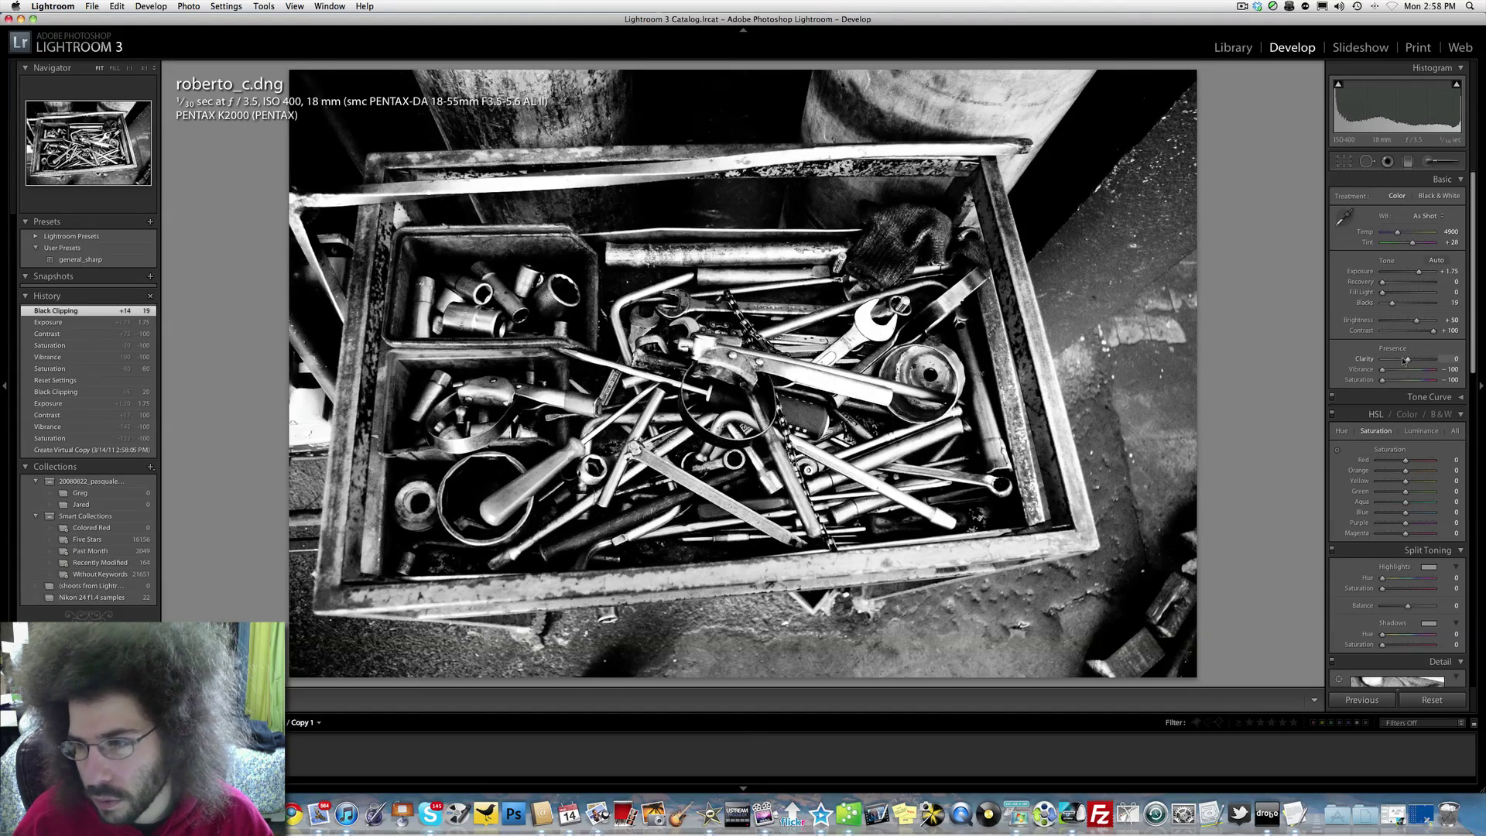
drag(1417, 364, 1417, 361)
drag(1389, 294, 1388, 294)
drag(1397, 232, 1398, 234)
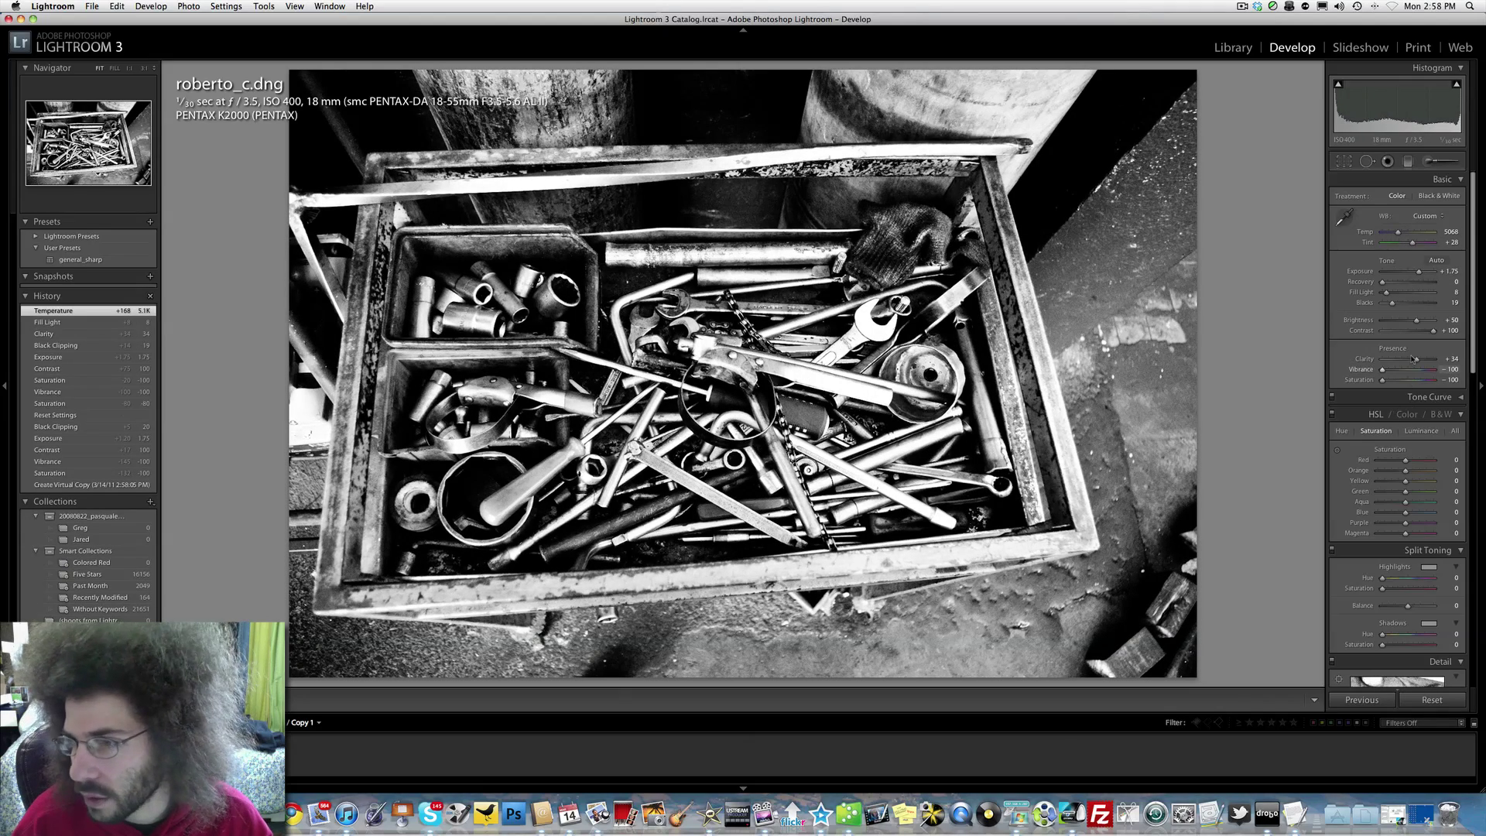
drag(1421, 361, 1426, 361)
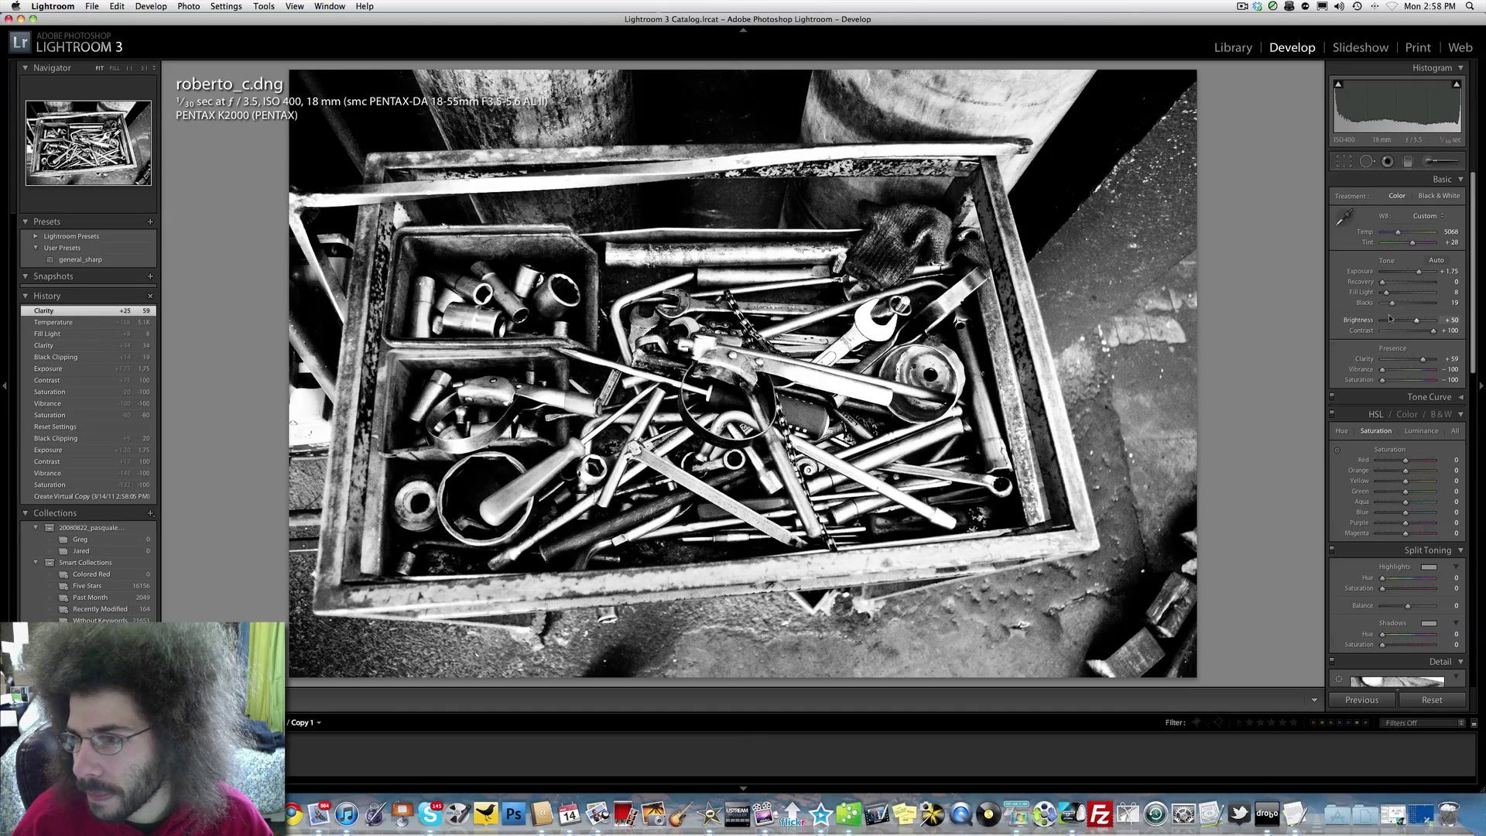
drag(1394, 308, 1383, 292)
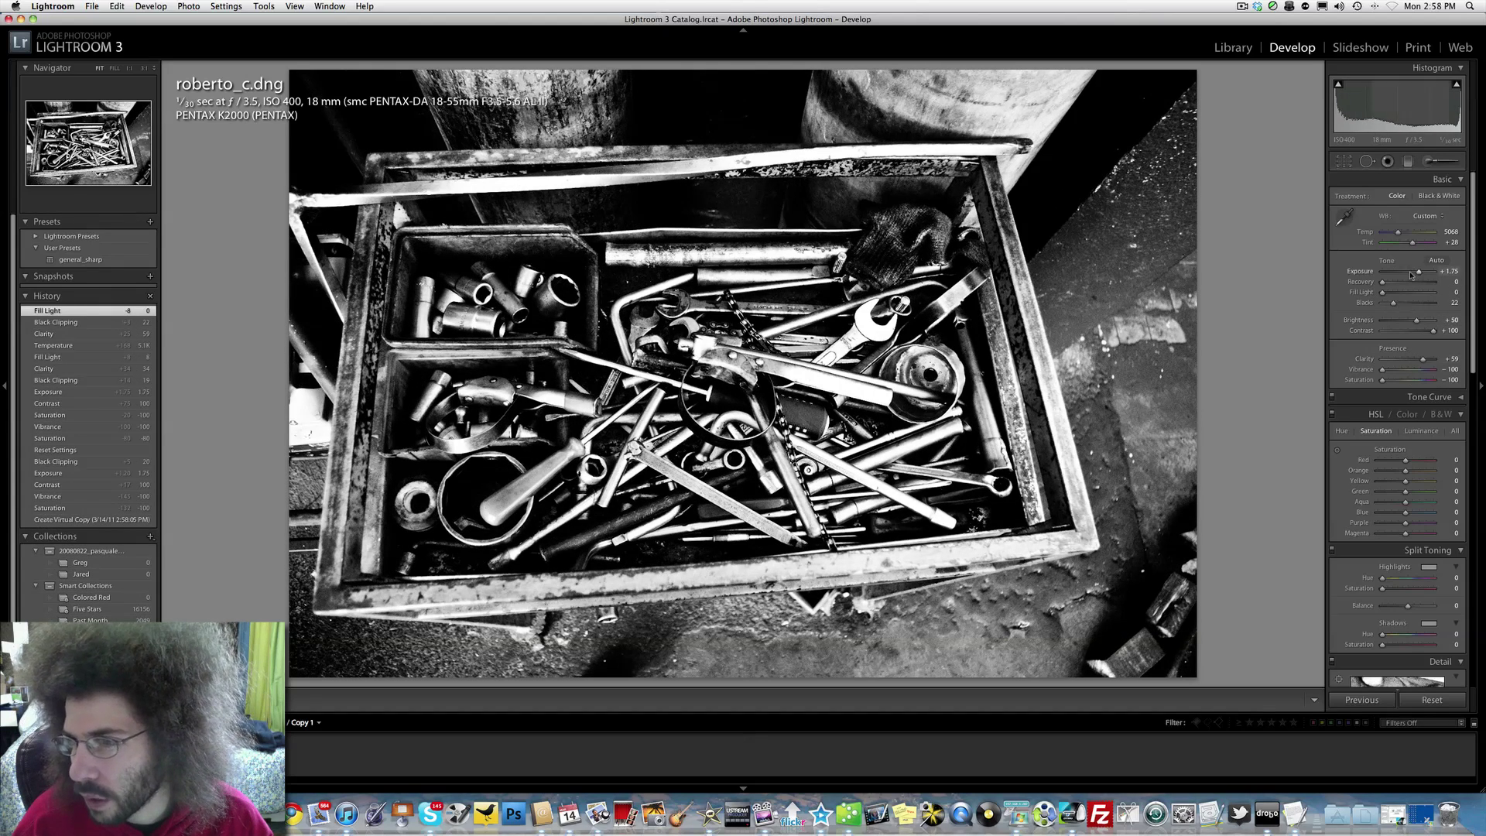
drag(1421, 277, 1391, 306)
click(92, 262)
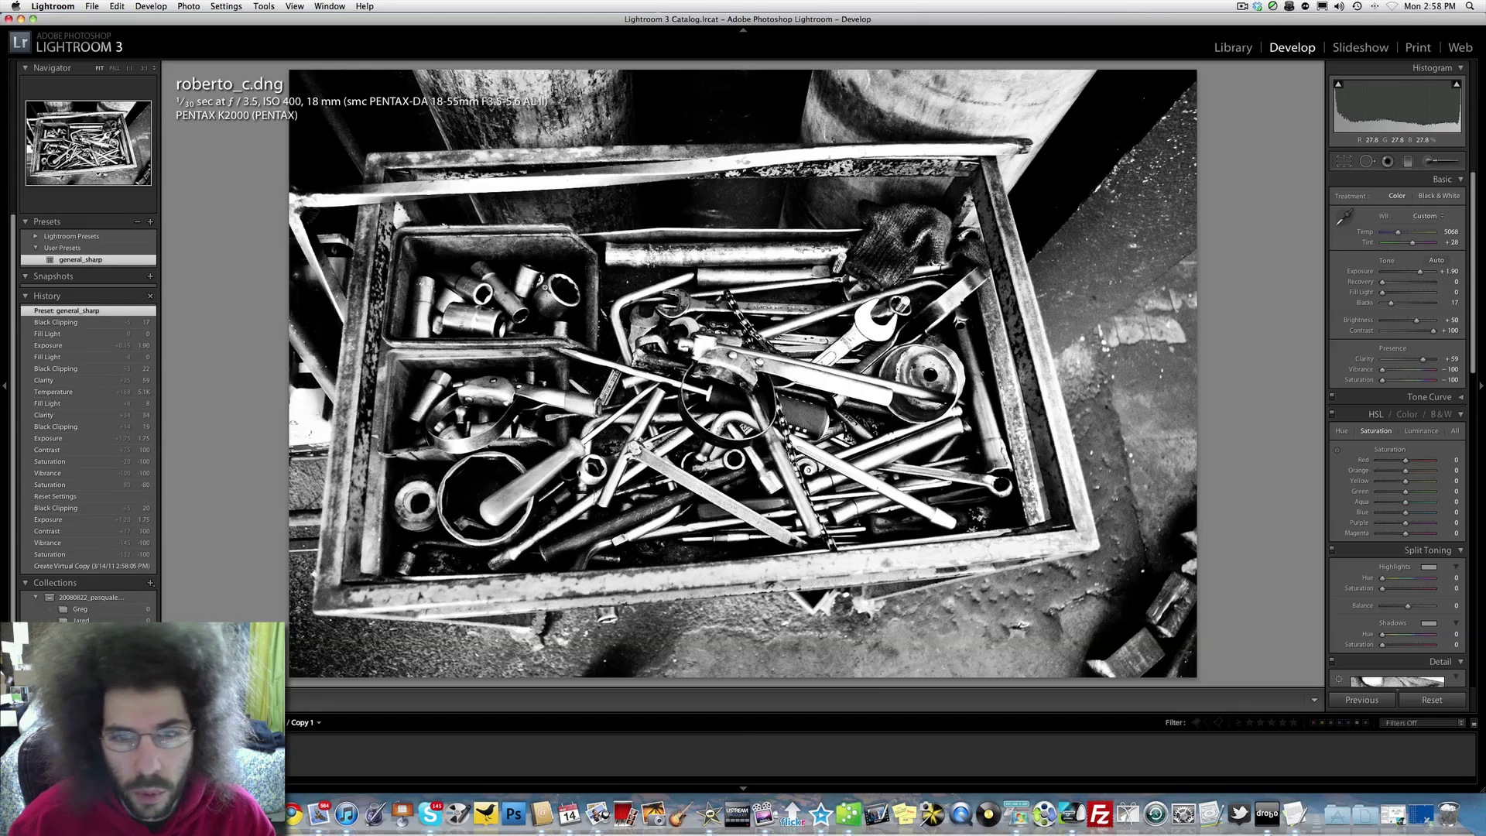
Step: Flip between neighbouring photos, landing on the unedited colour toolbox copy (Temp 4900, Contrast +25)
key(Right)
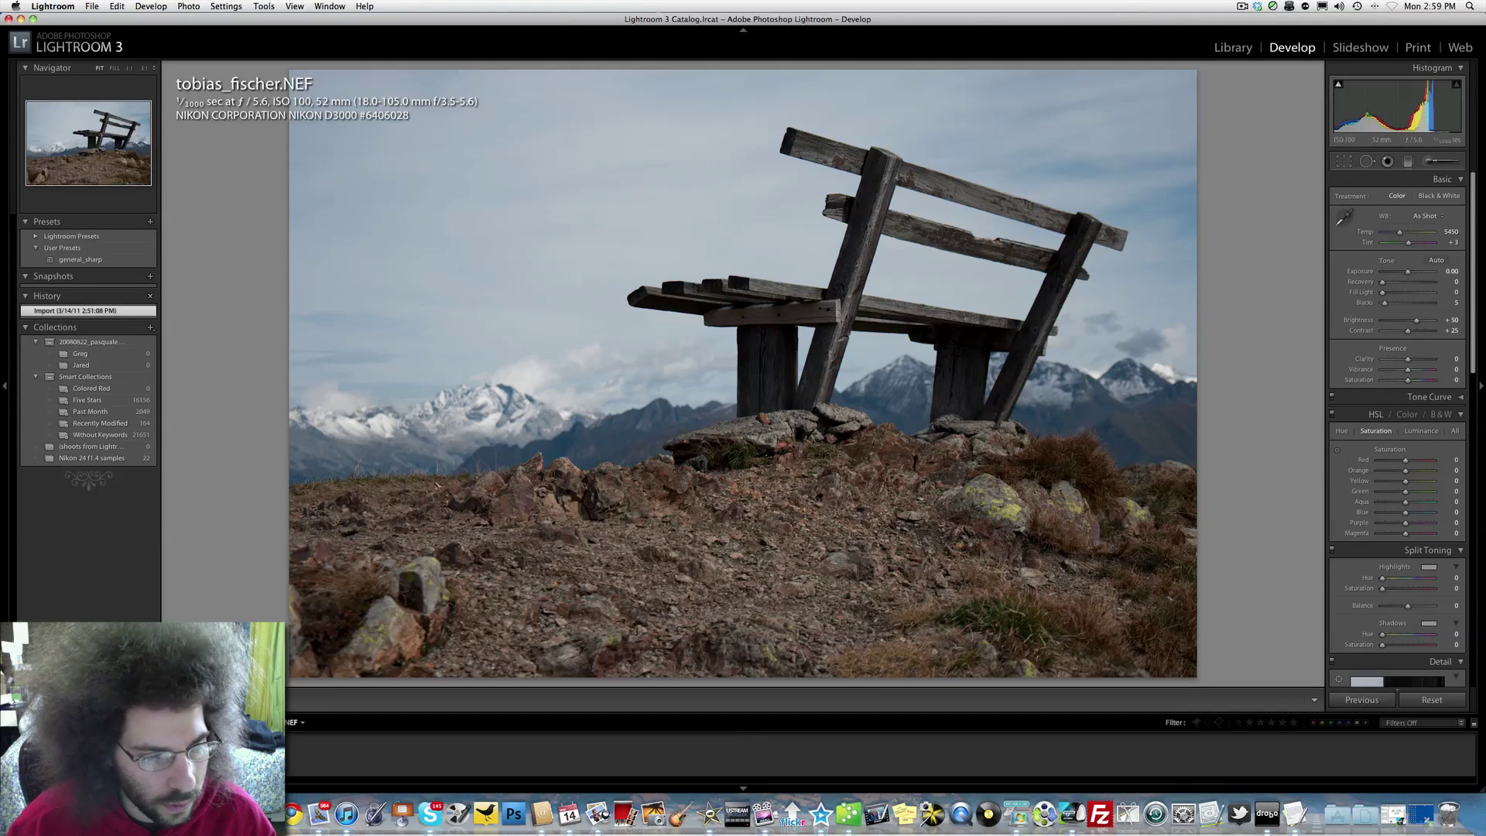
key(Left)
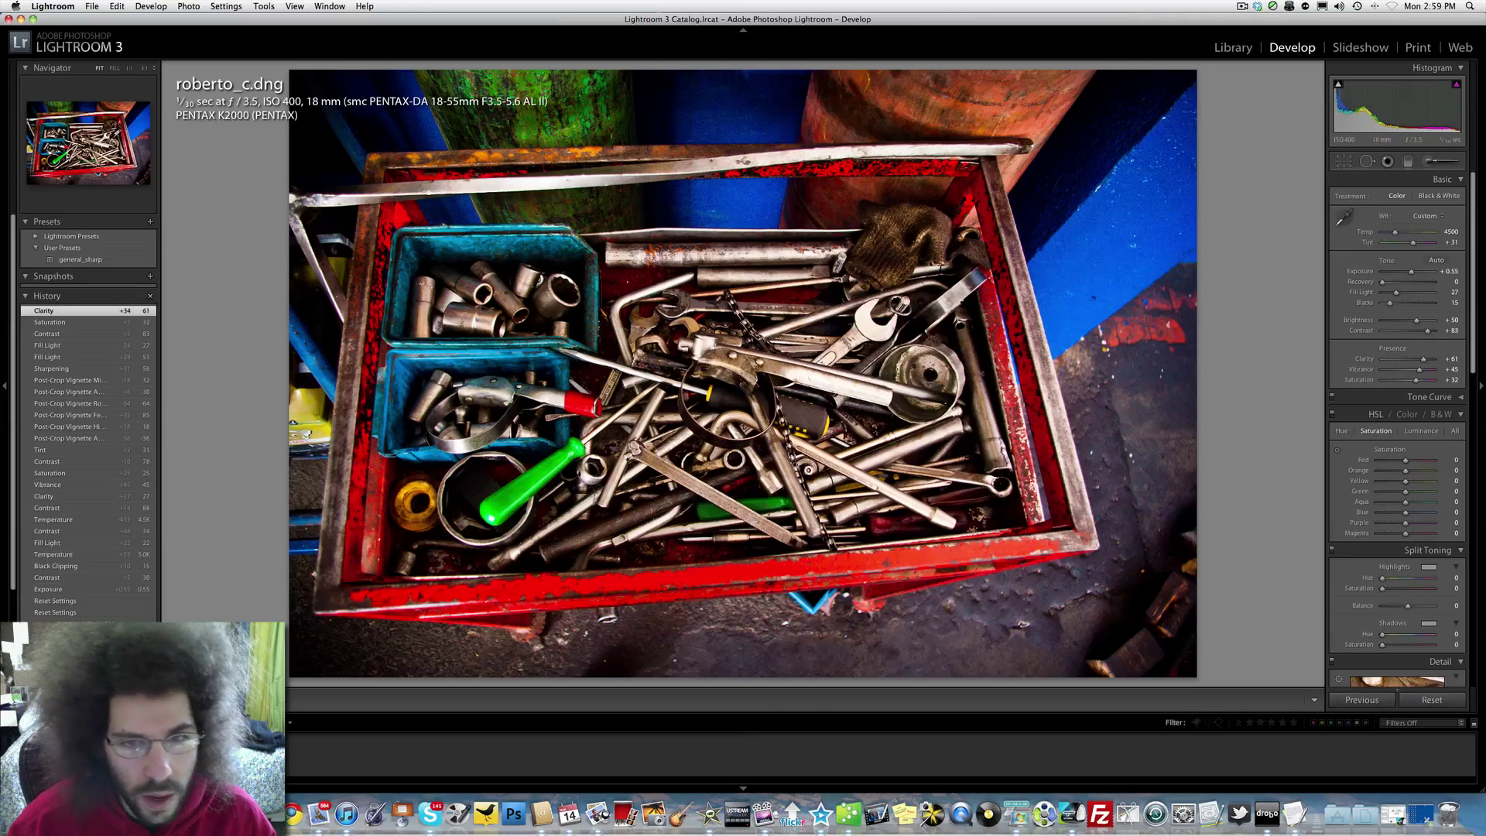
key(Right)
key(Left)
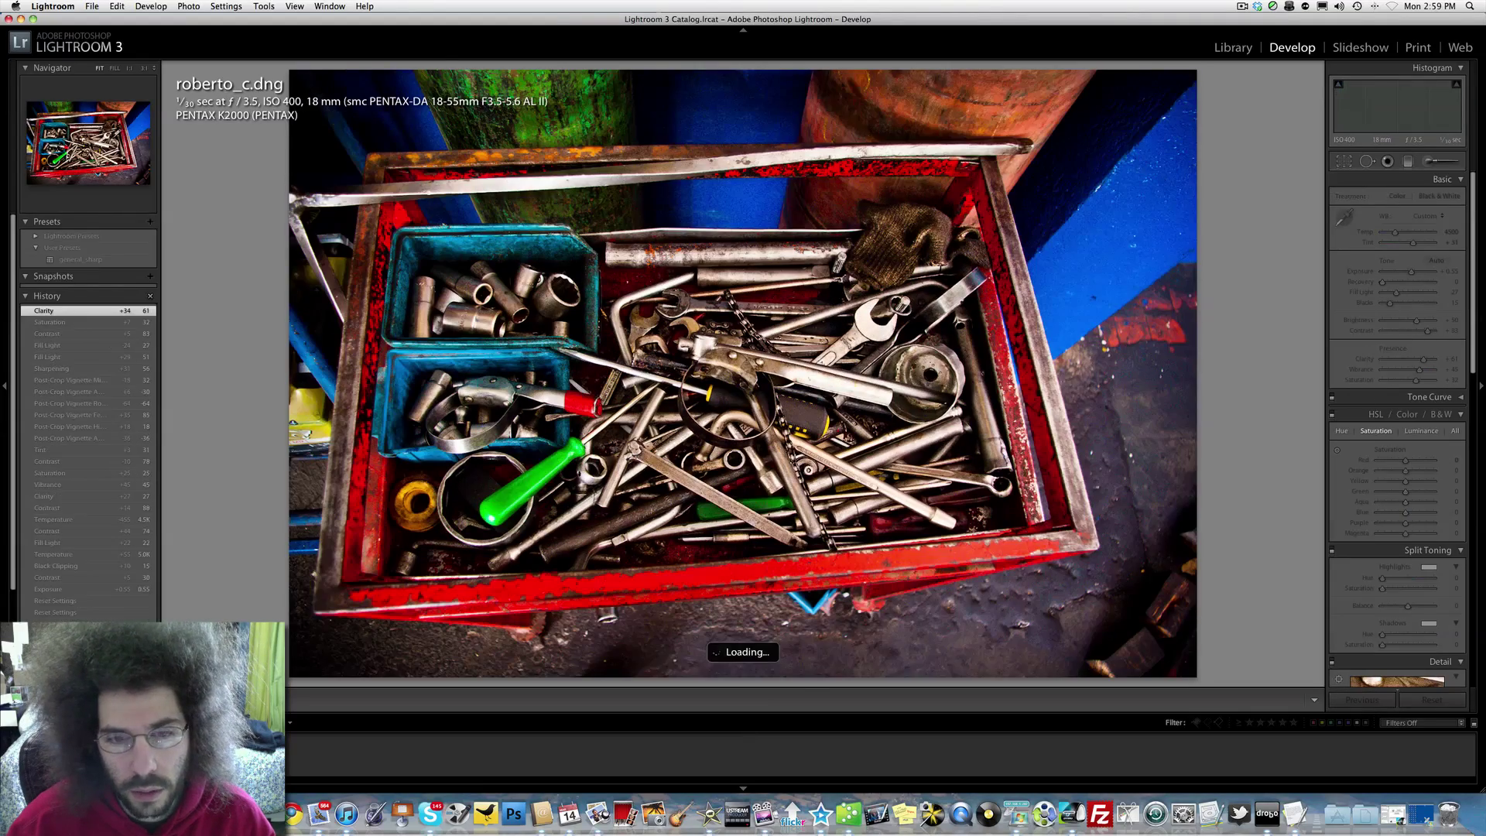
key(Right)
key(Left)
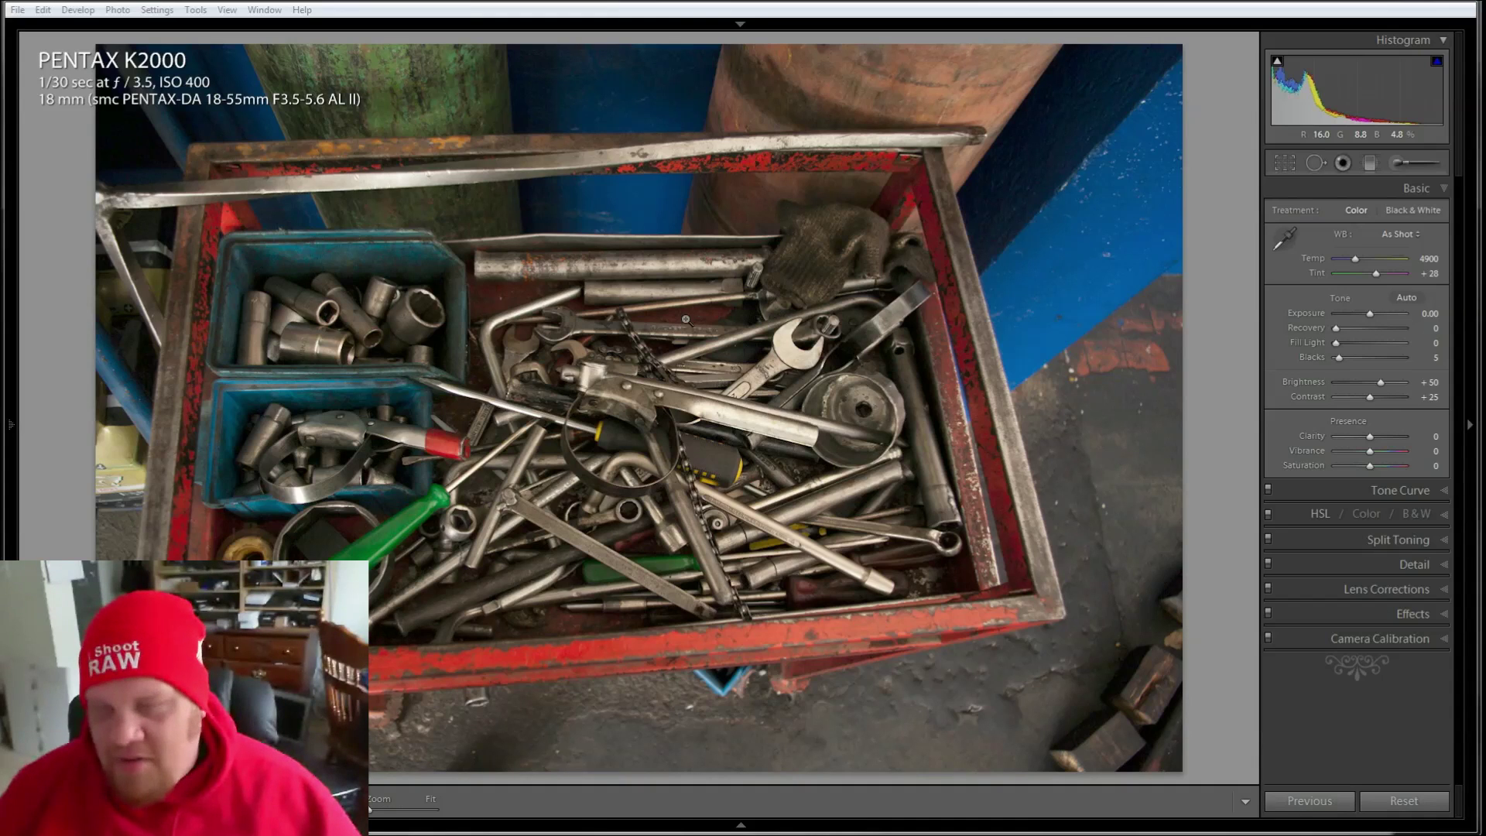
Step: Convert the photo to Black & White with Contrast +48 and Clarity +31
click(1418, 209)
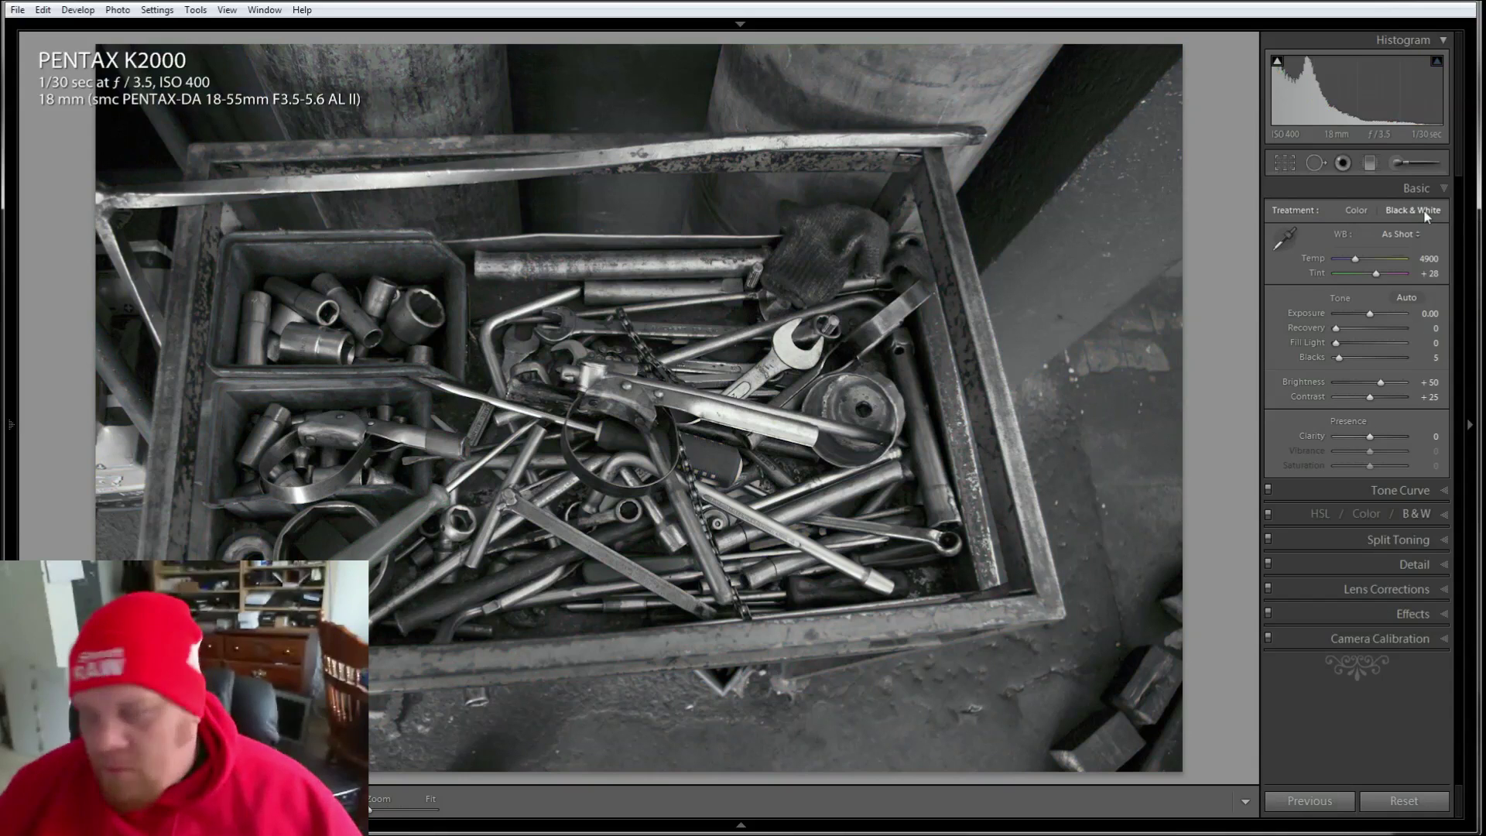
drag(1370, 397, 1381, 397)
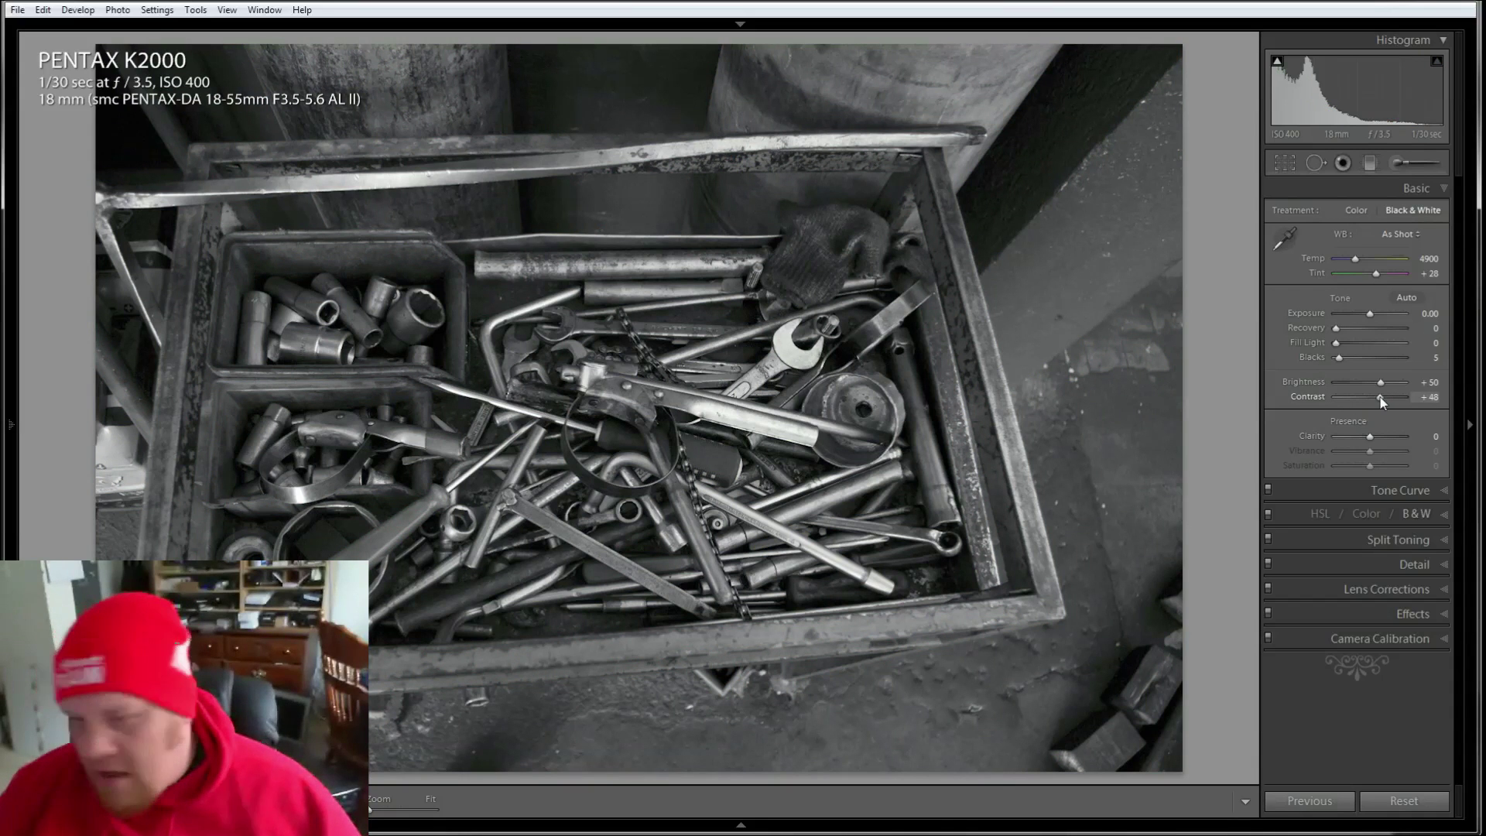
click(1379, 436)
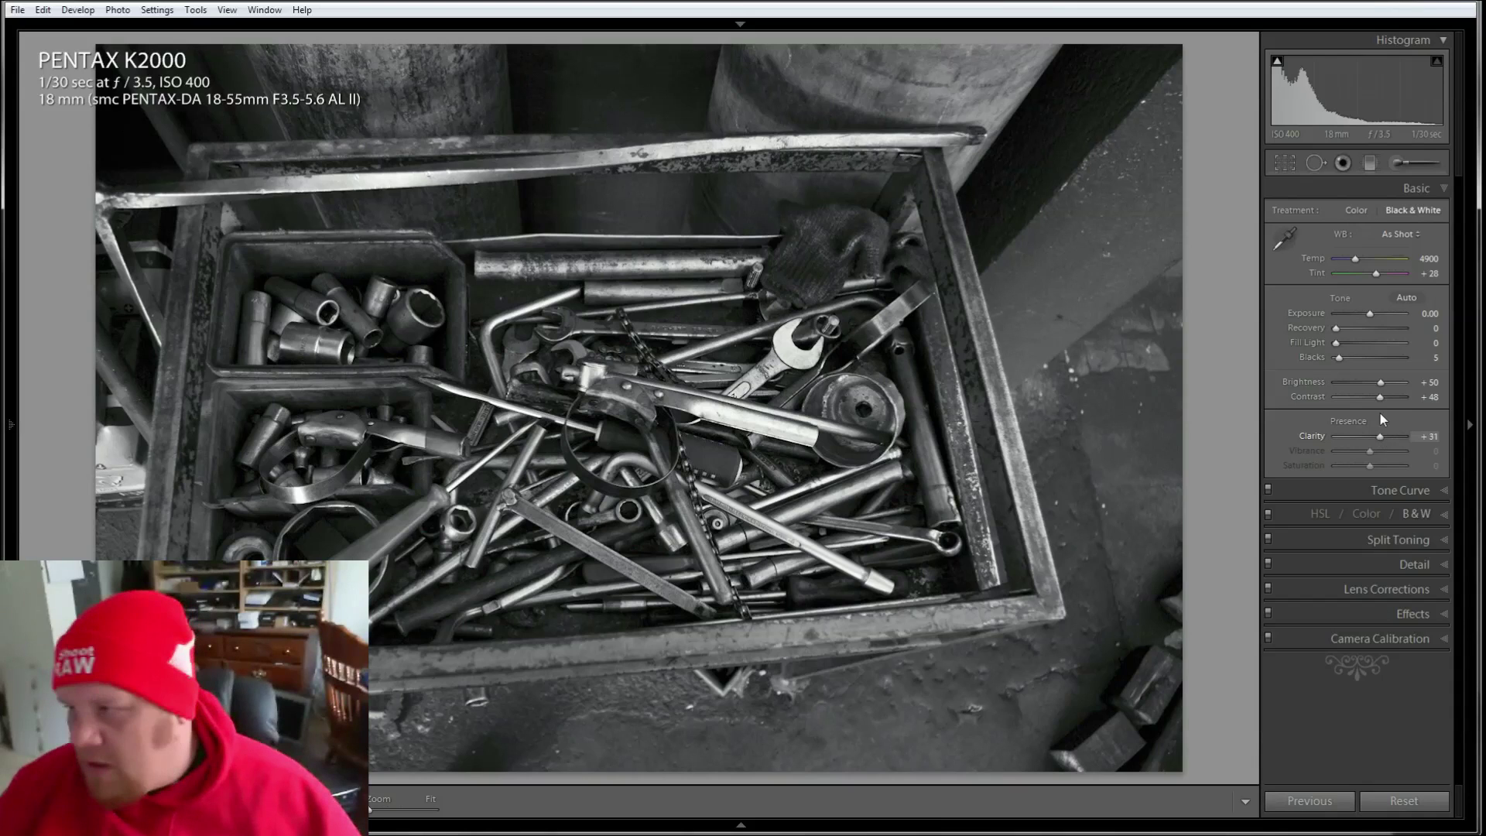
Step: Set the Tone Curve to Highlights +20, Lights +79, Darks +39 and Shadows -12
click(1397, 490)
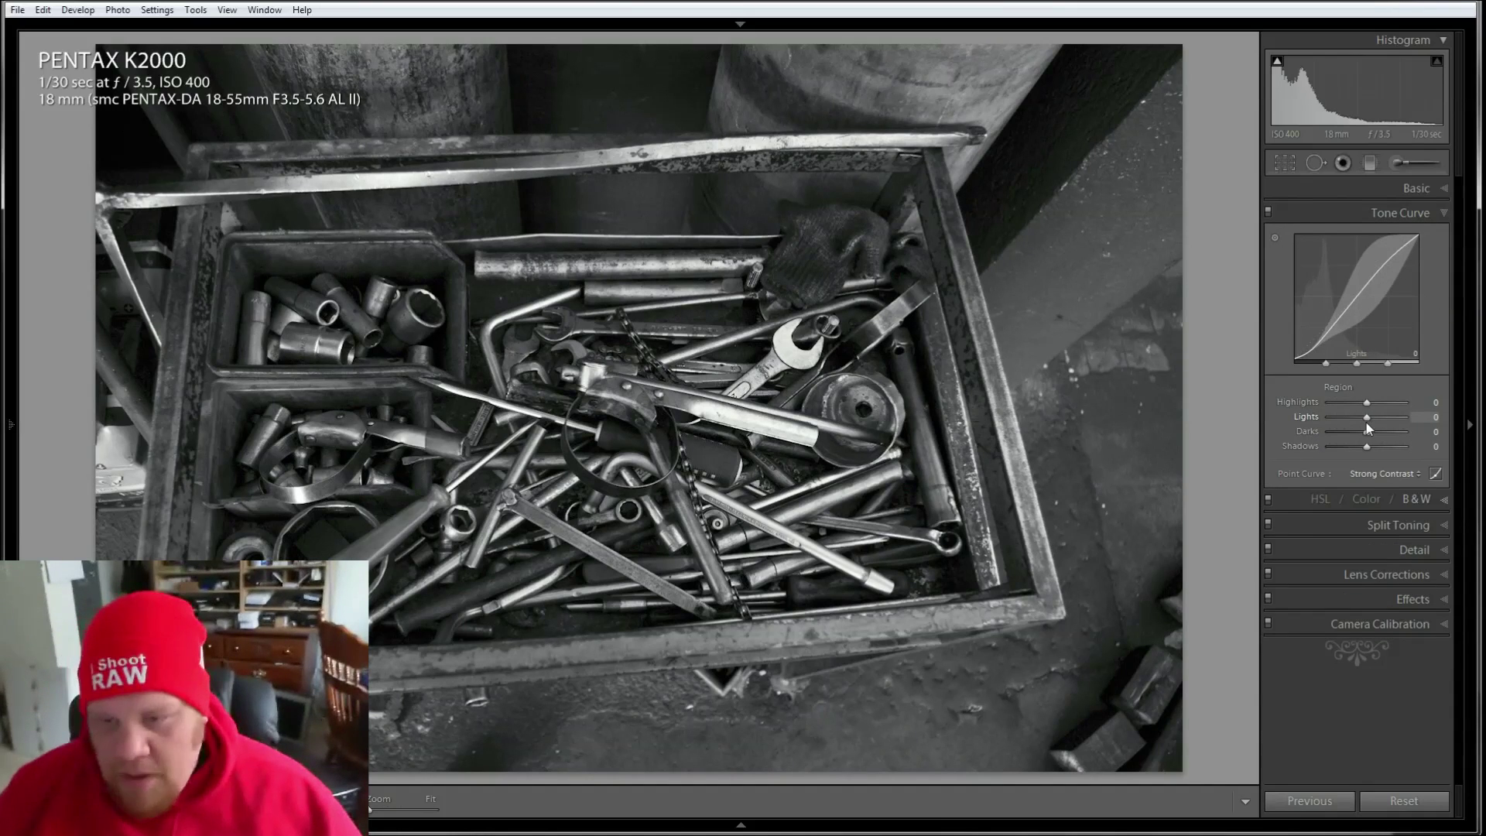
drag(1366, 428, 1397, 431)
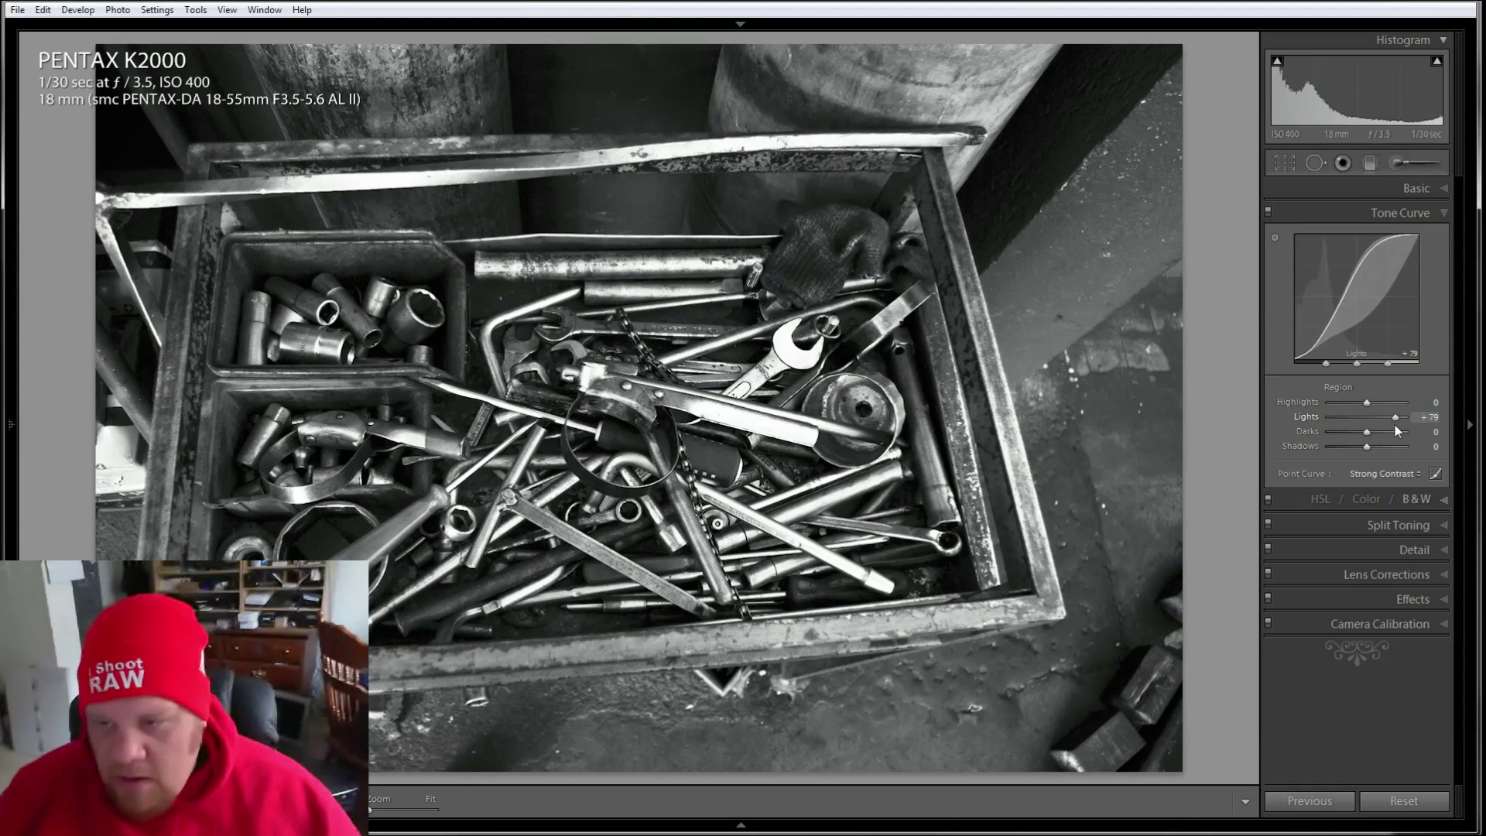
drag(1367, 431, 1373, 435)
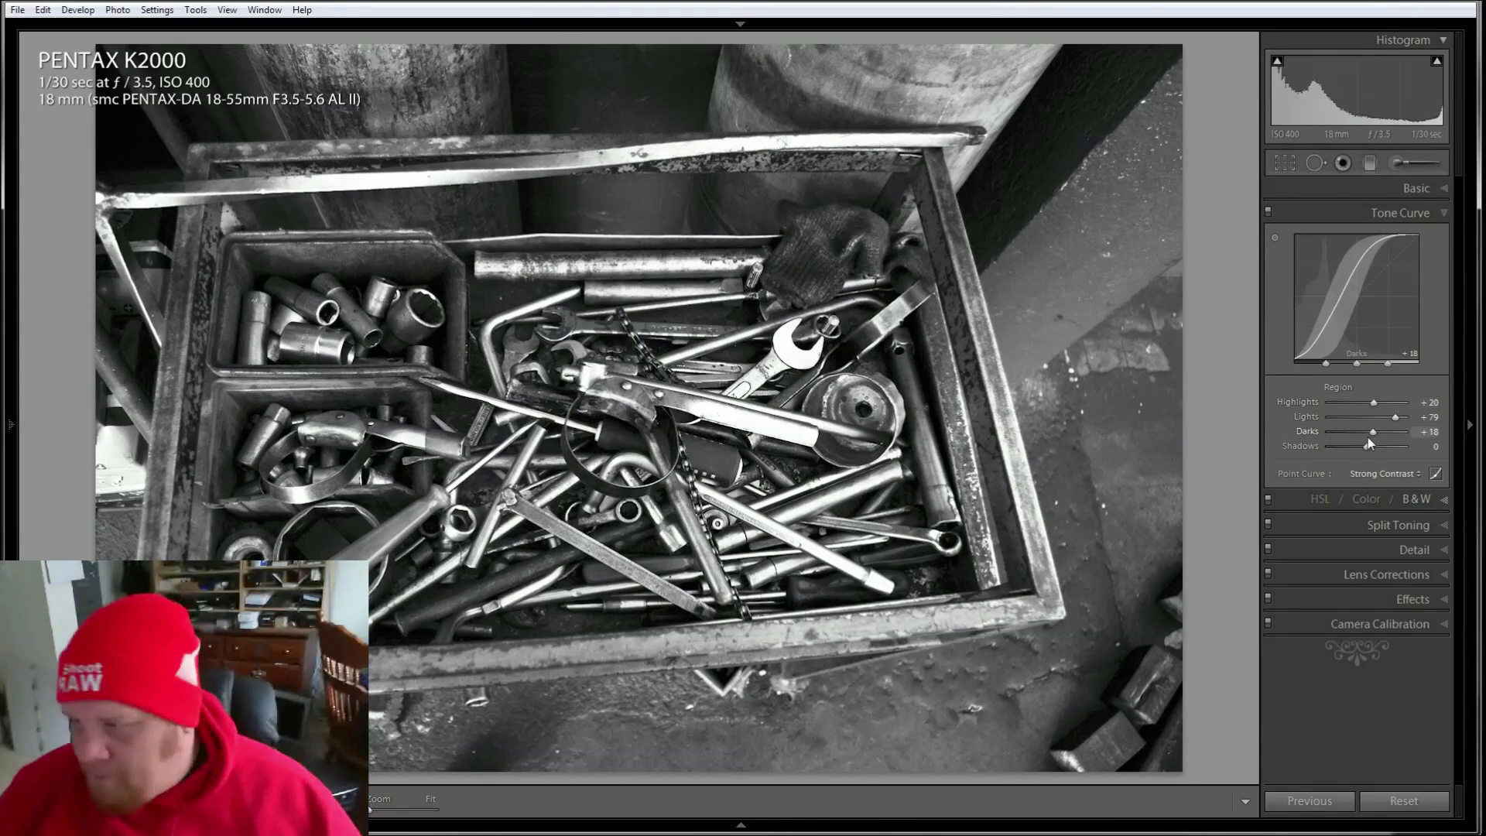
drag(1368, 438, 1381, 437)
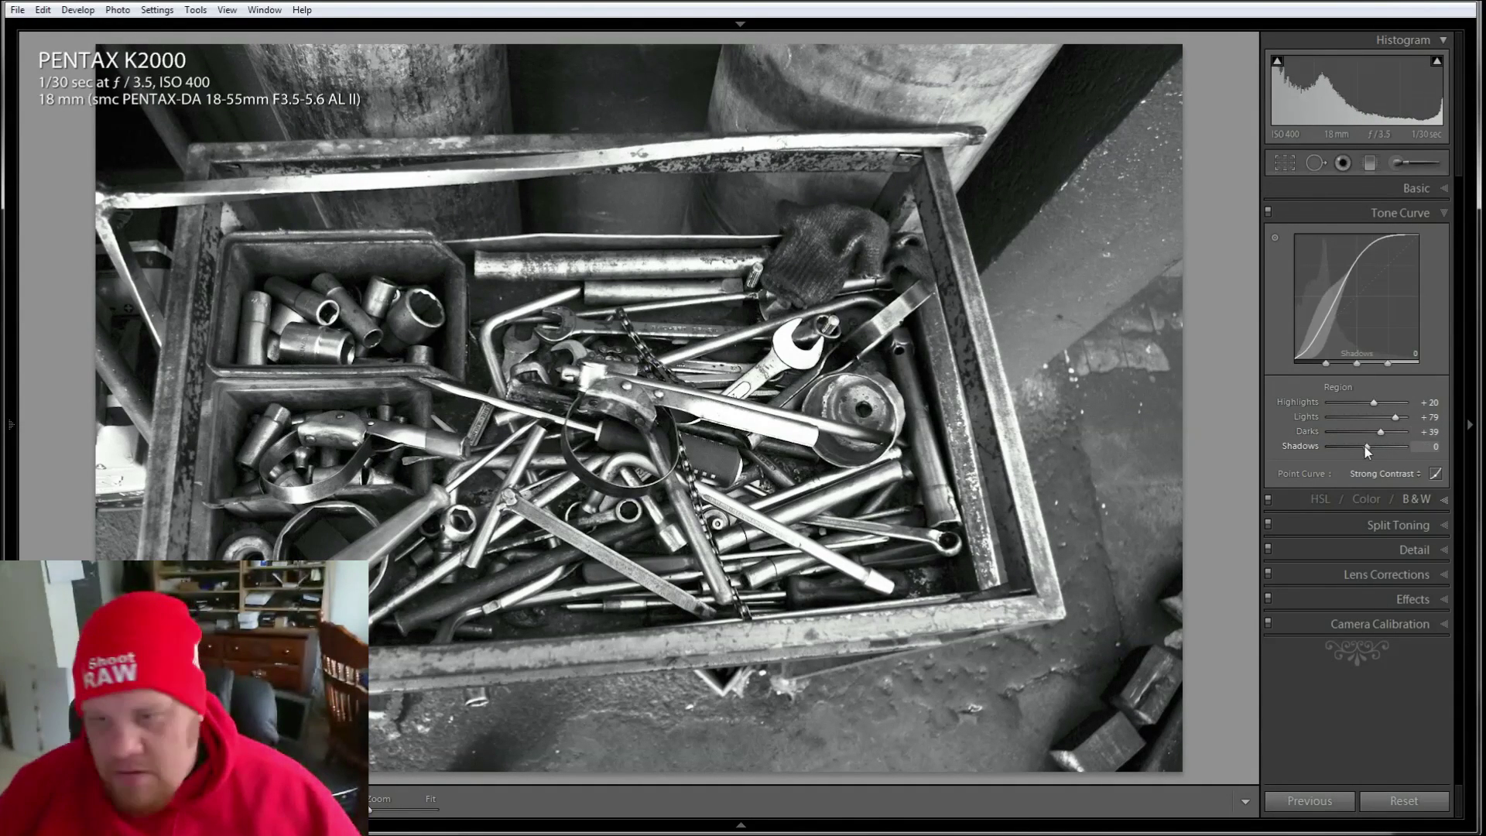
drag(1363, 447, 1360, 447)
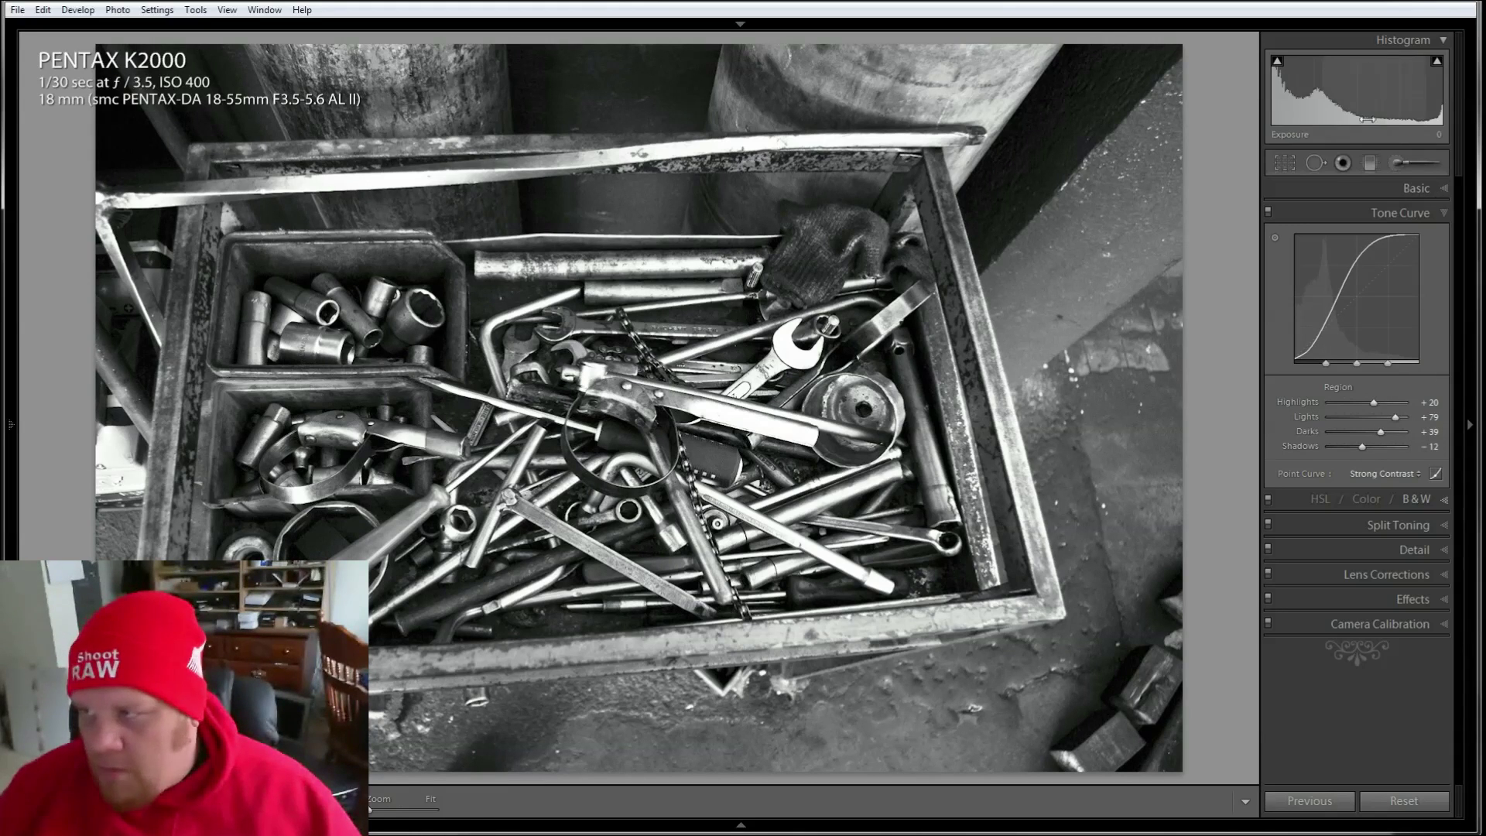
Step: Test and reset Exposure to 0.00, set Fill Light 1 and Blacks 7, and trial Clarity values
click(1423, 192)
drag(1368, 317, 1370, 317)
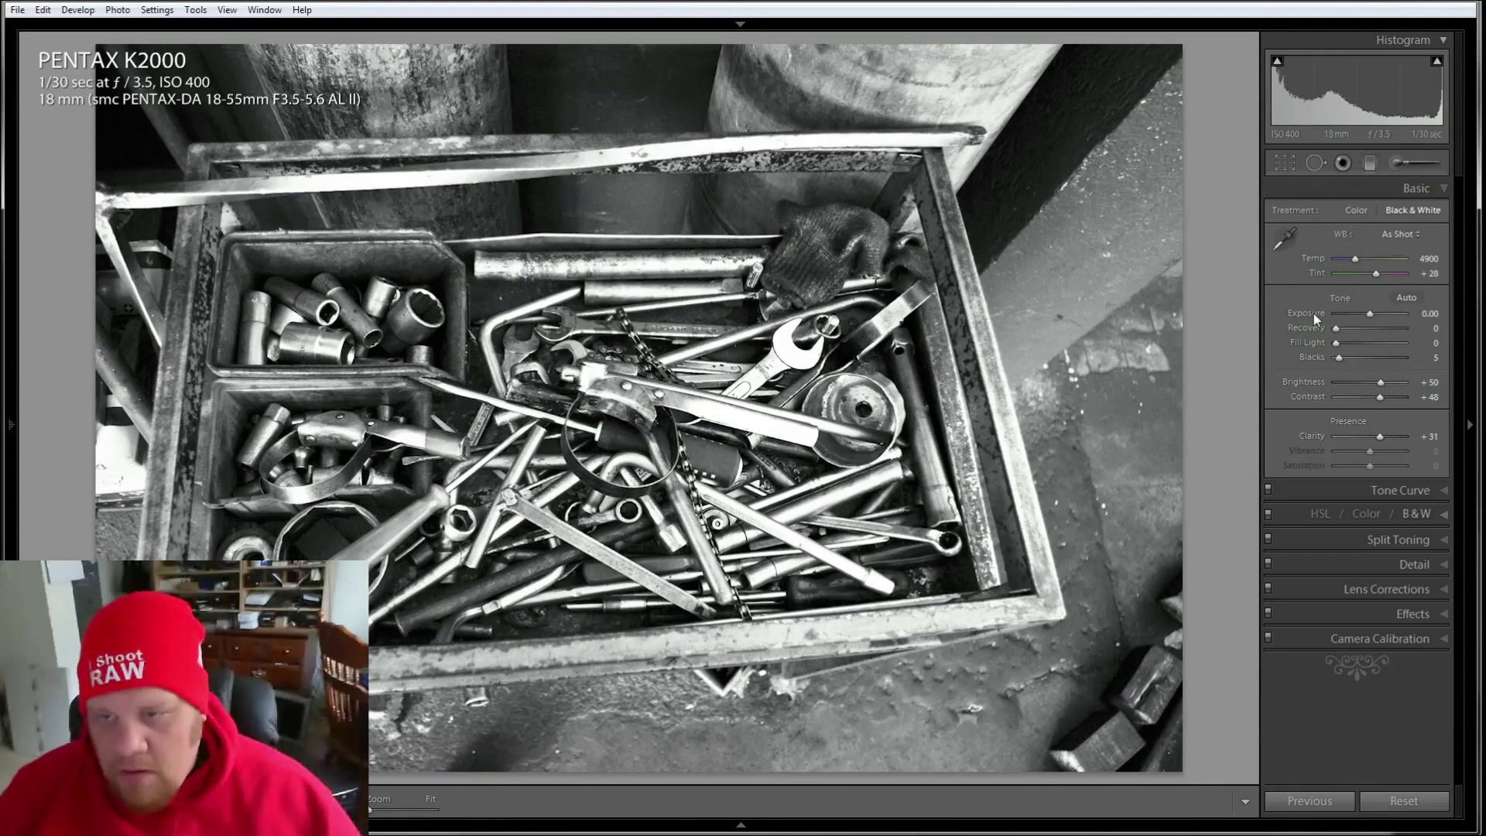
double_click(1312, 313)
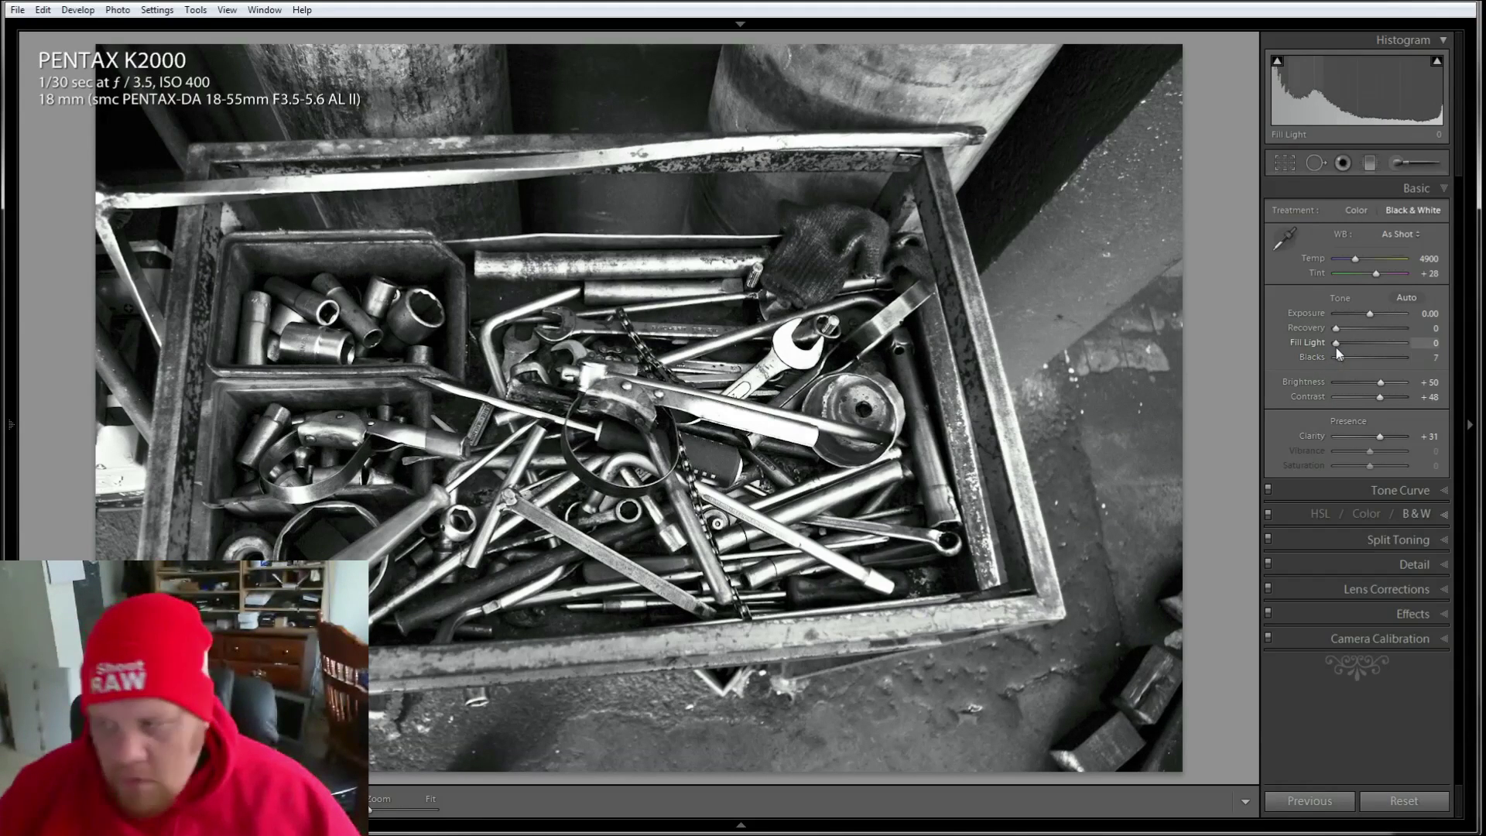
mouse_move(1339, 349)
mouse_down()
mouse_move(1352, 349)
mouse_move(1336, 347)
mouse_up()
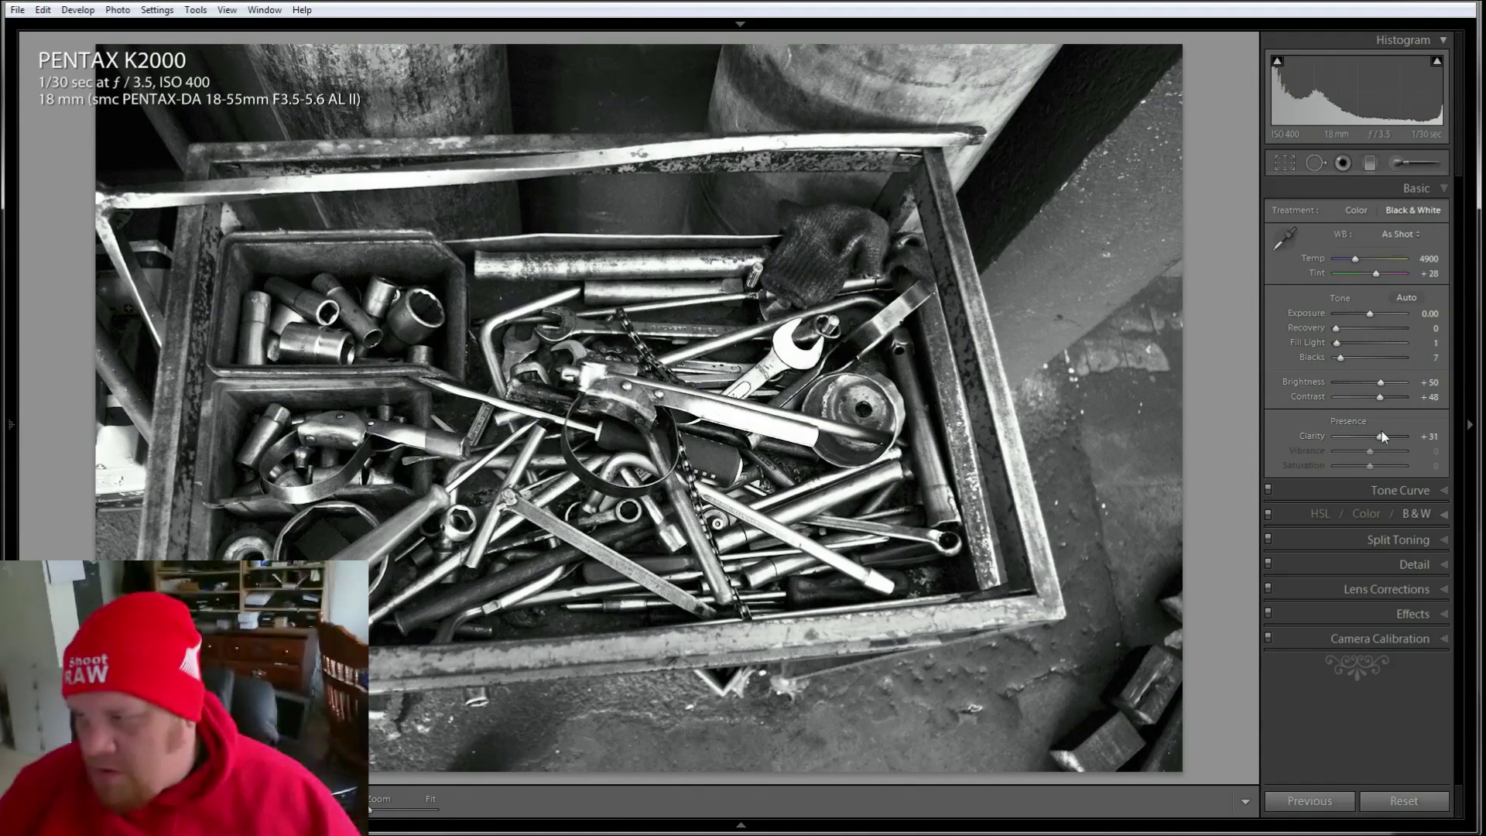
mouse_move(1381, 435)
mouse_down()
mouse_move(1321, 430)
mouse_move(1378, 442)
mouse_up()
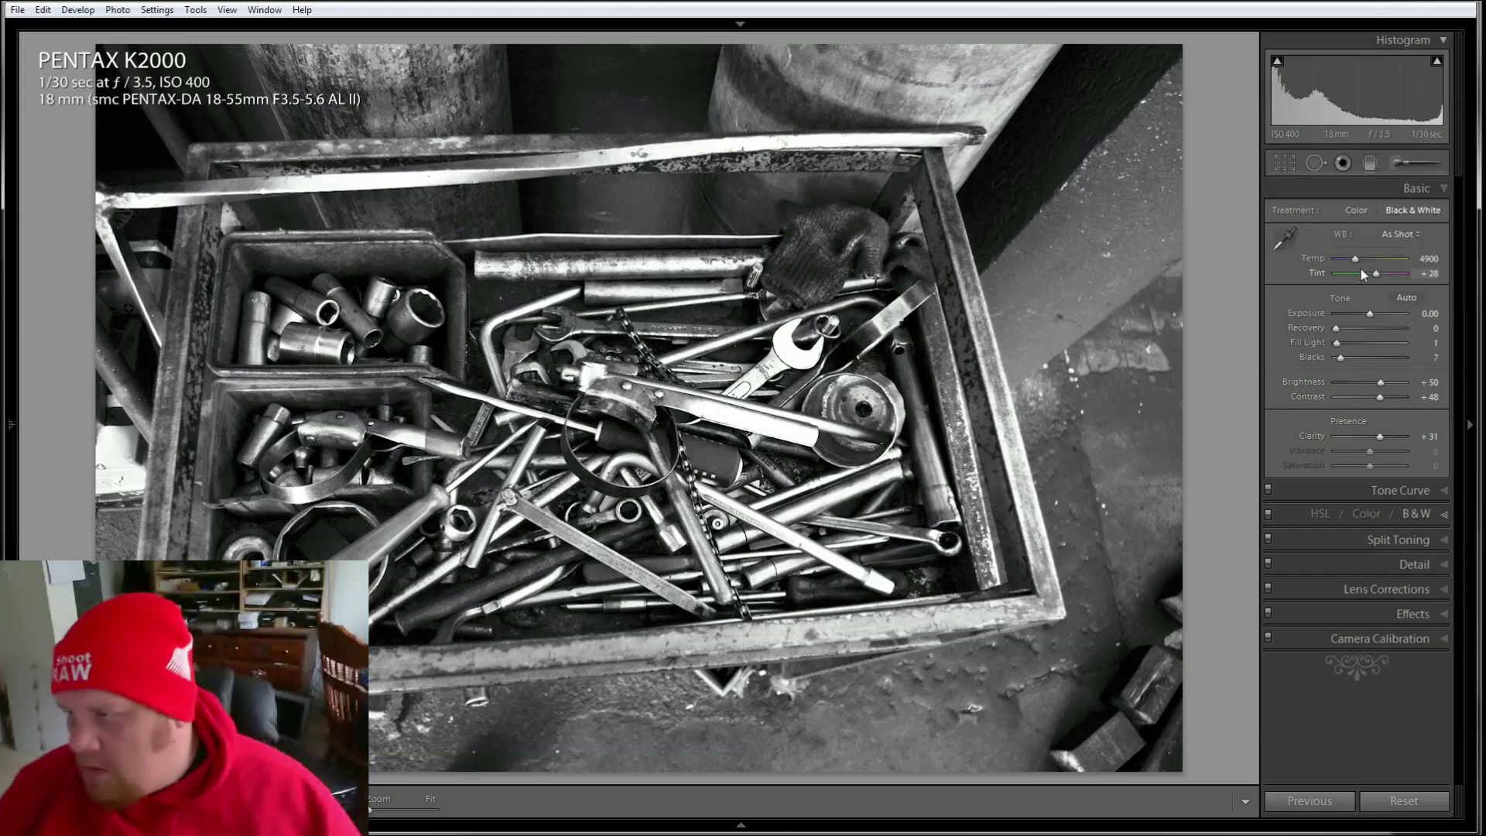
Step: Set the black-and-white photo's white balance to Temp 12032 and Tint -22
drag(1356, 271, 1390, 275)
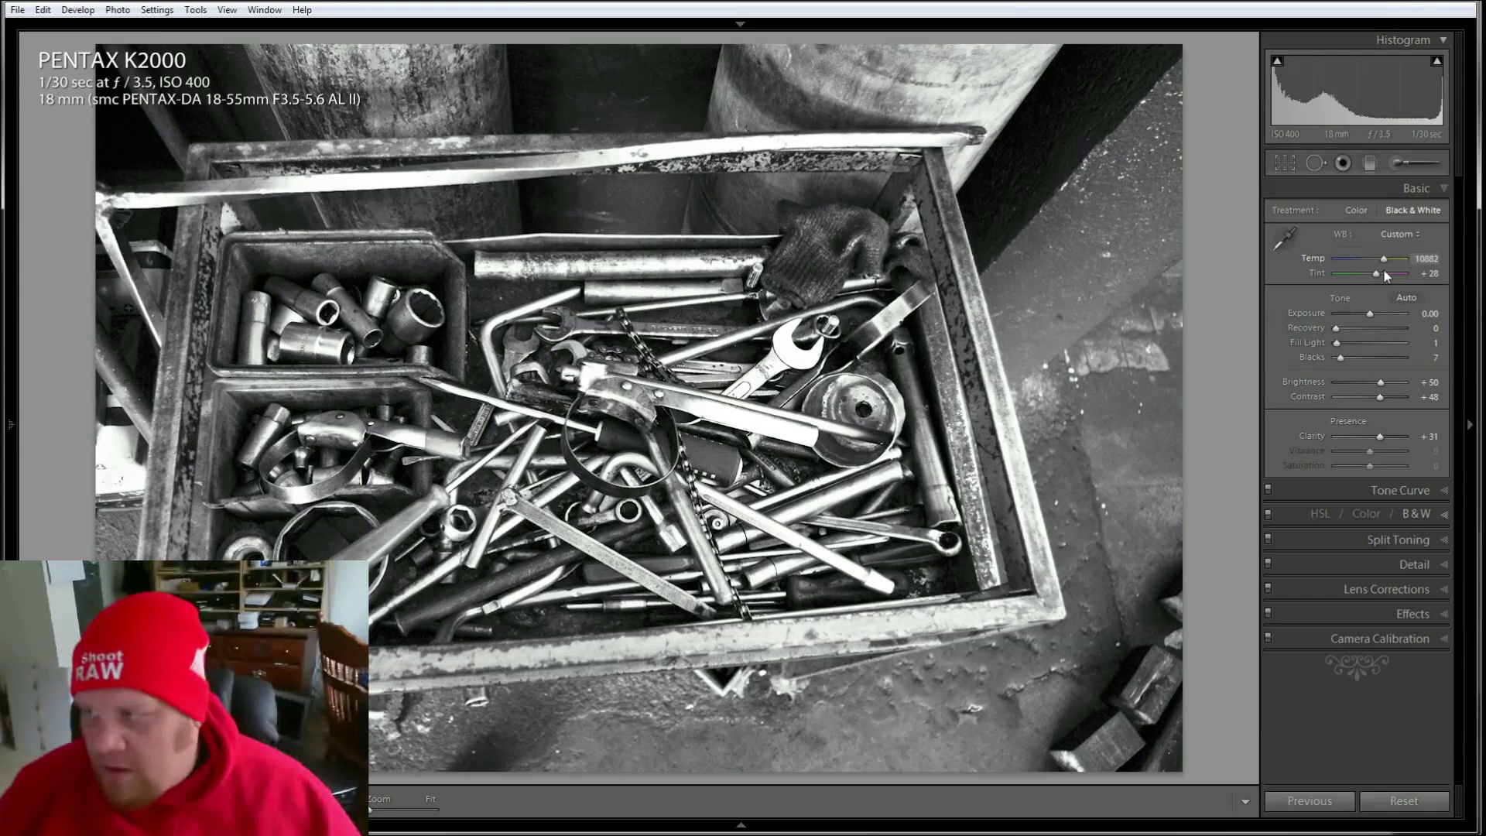
drag(1382, 268, 1386, 271)
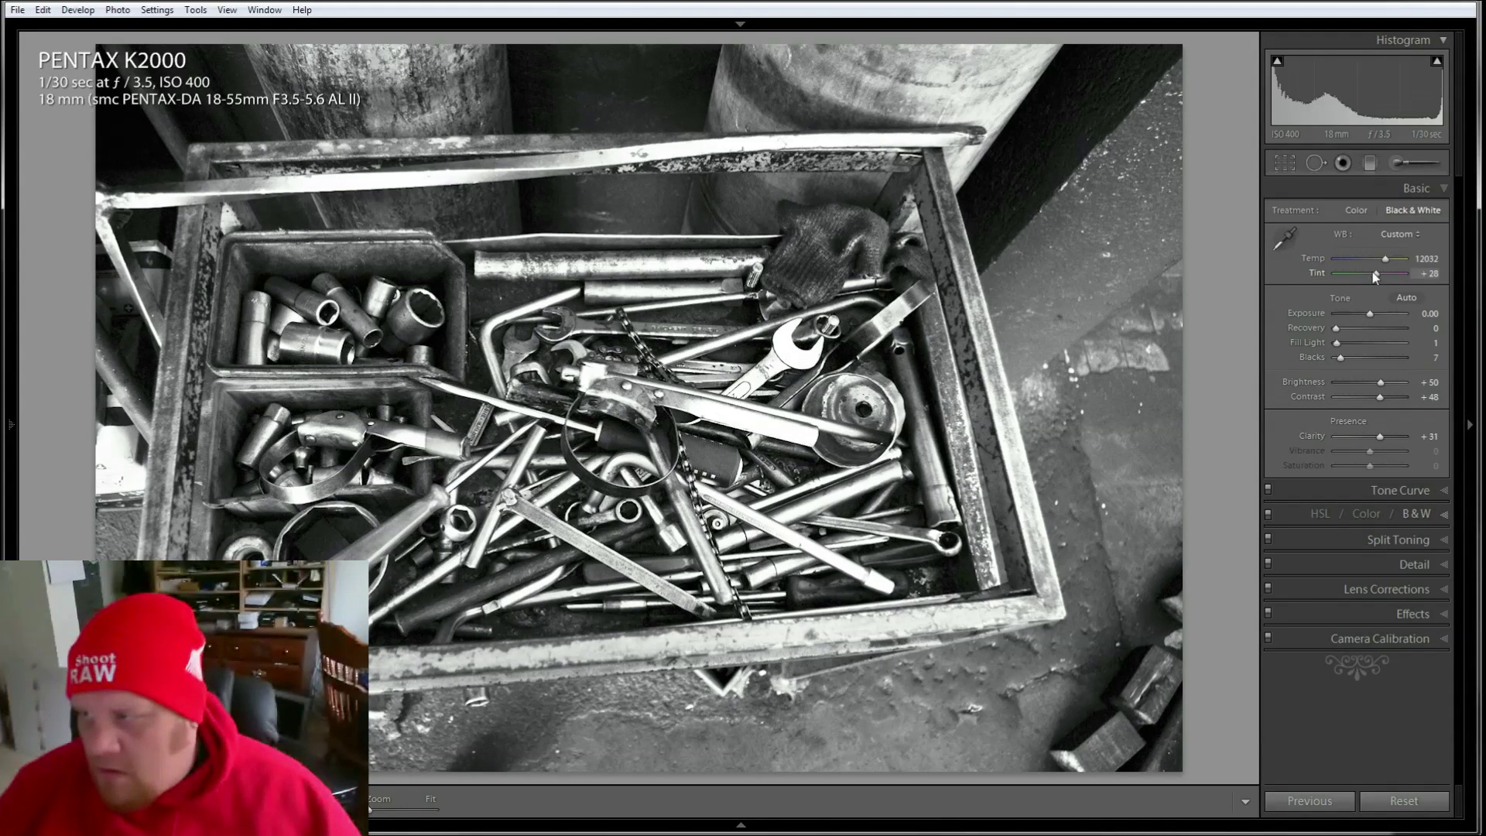
mouse_move(1371, 272)
mouse_down()
mouse_move(1265, 276)
mouse_move(1360, 278)
mouse_up()
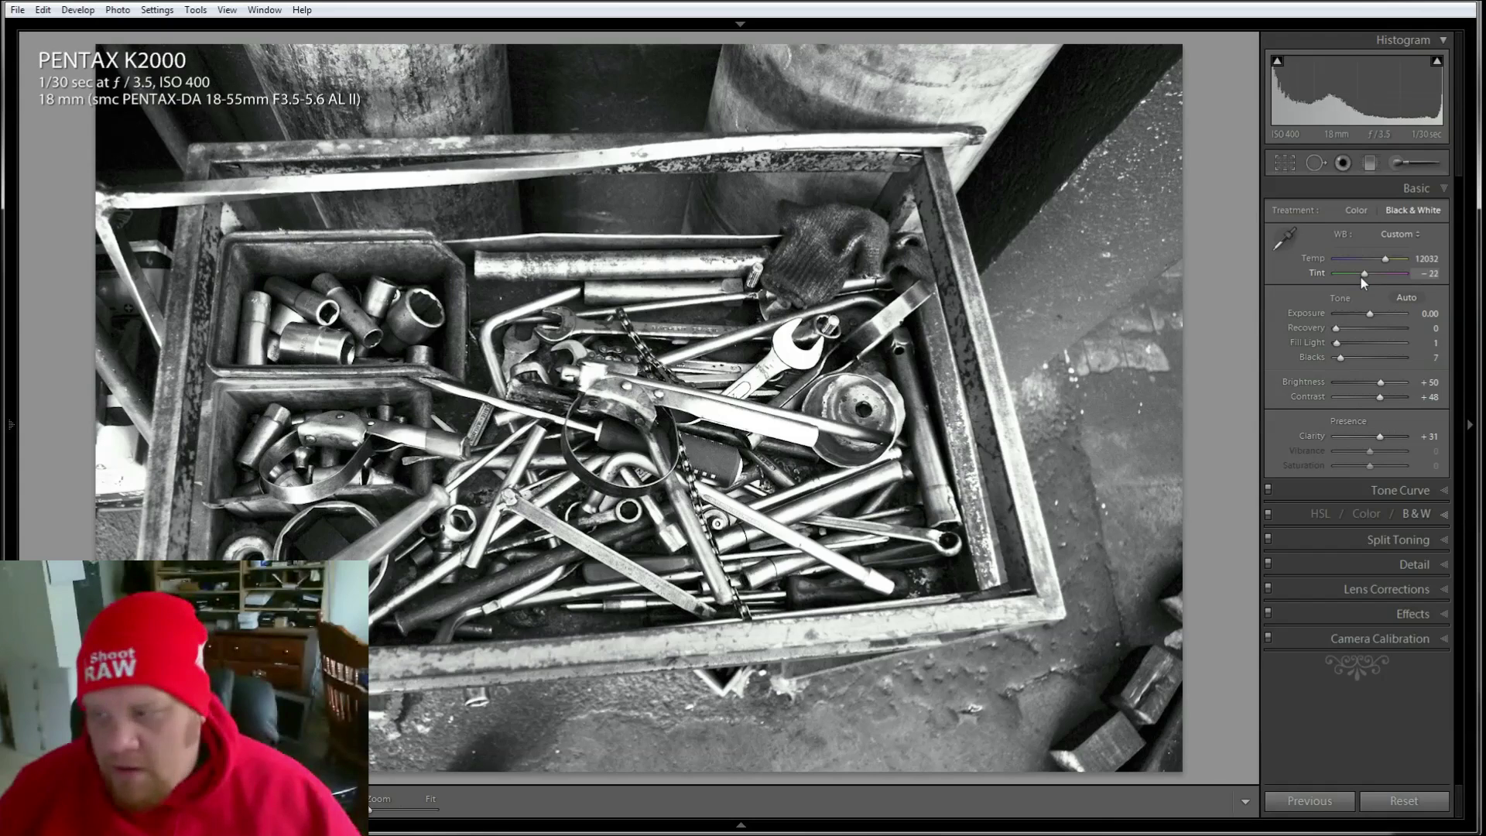
Step: Review the Lens Corrections and Detail panels, with sharpening Amount at 52
click(1434, 592)
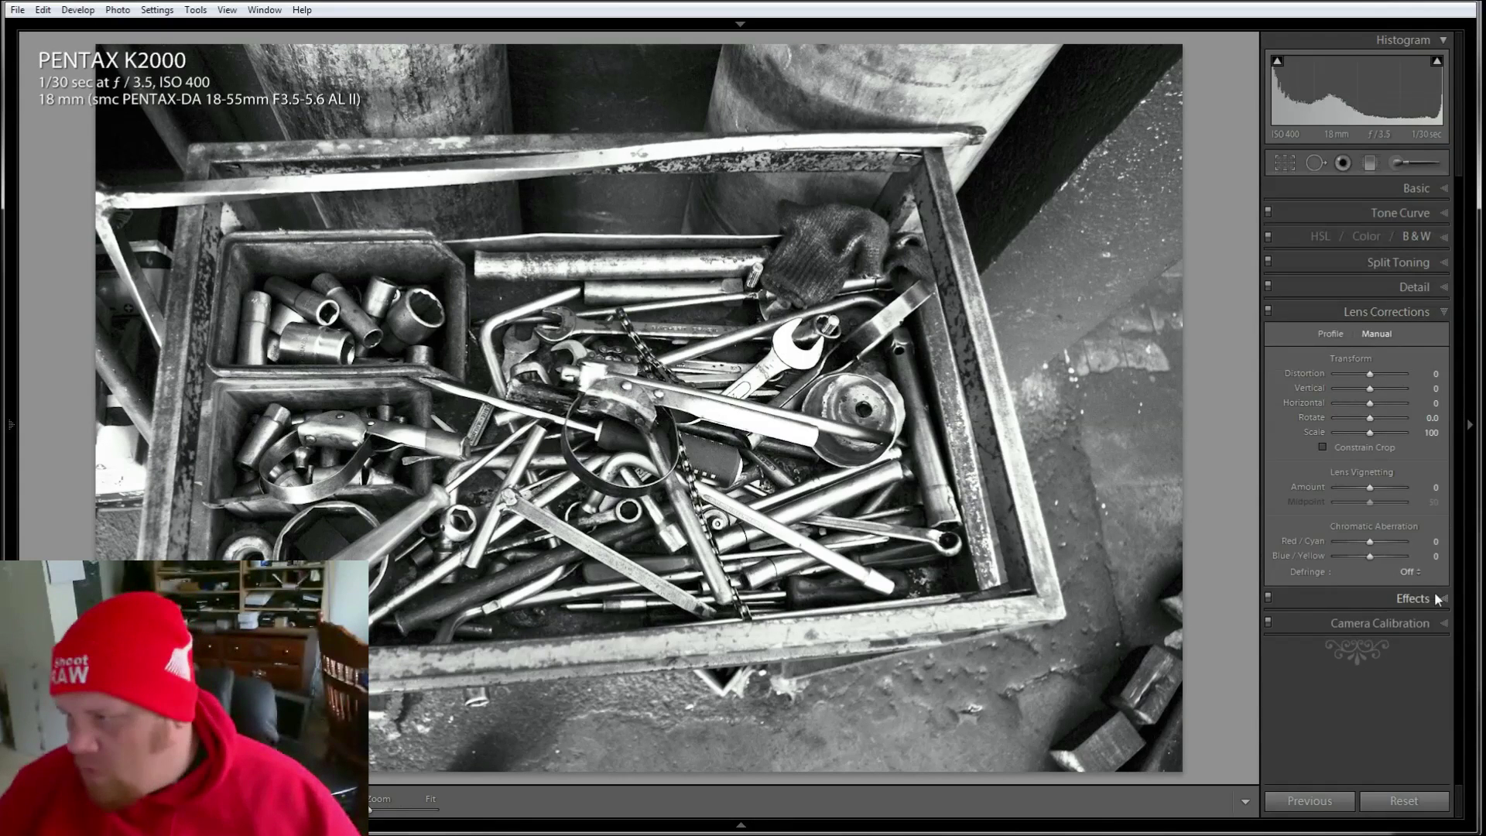
click(1428, 288)
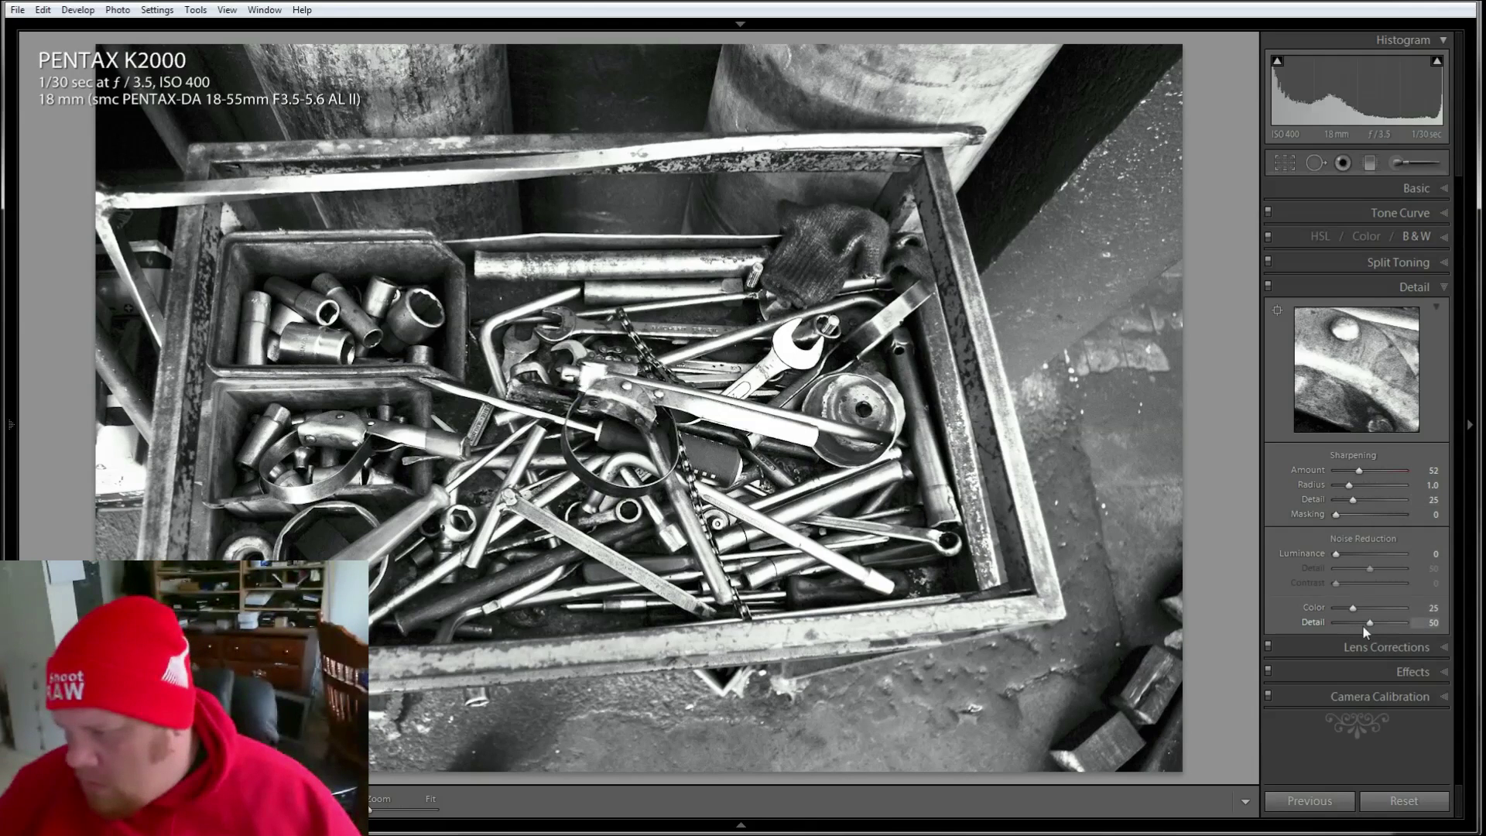
click(1392, 647)
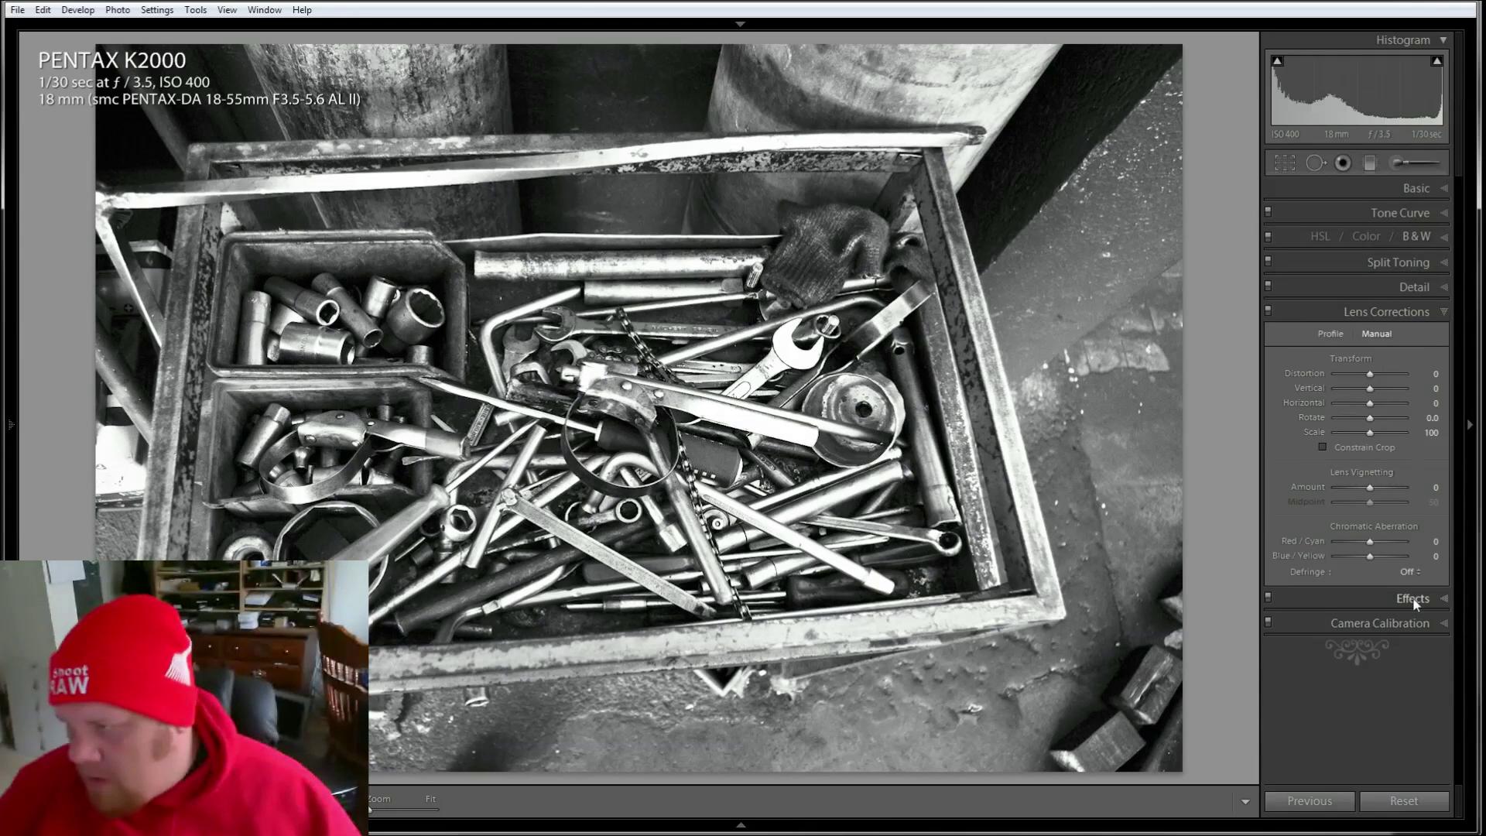
Step: Add film grain to the black-and-white photo: Amount 77, Size 26, Roughness 92
click(1363, 597)
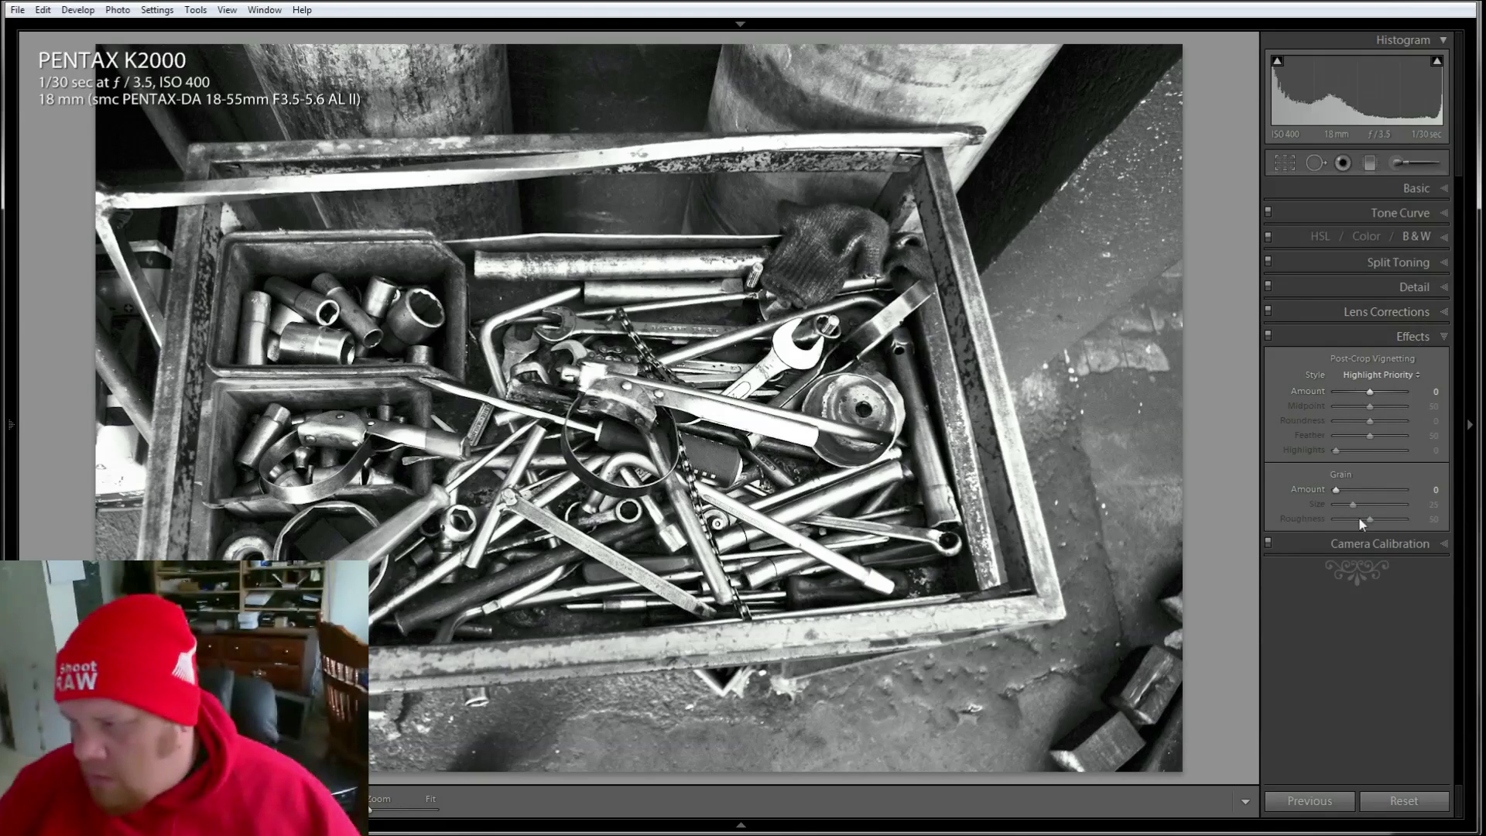
drag(1336, 490, 1341, 486)
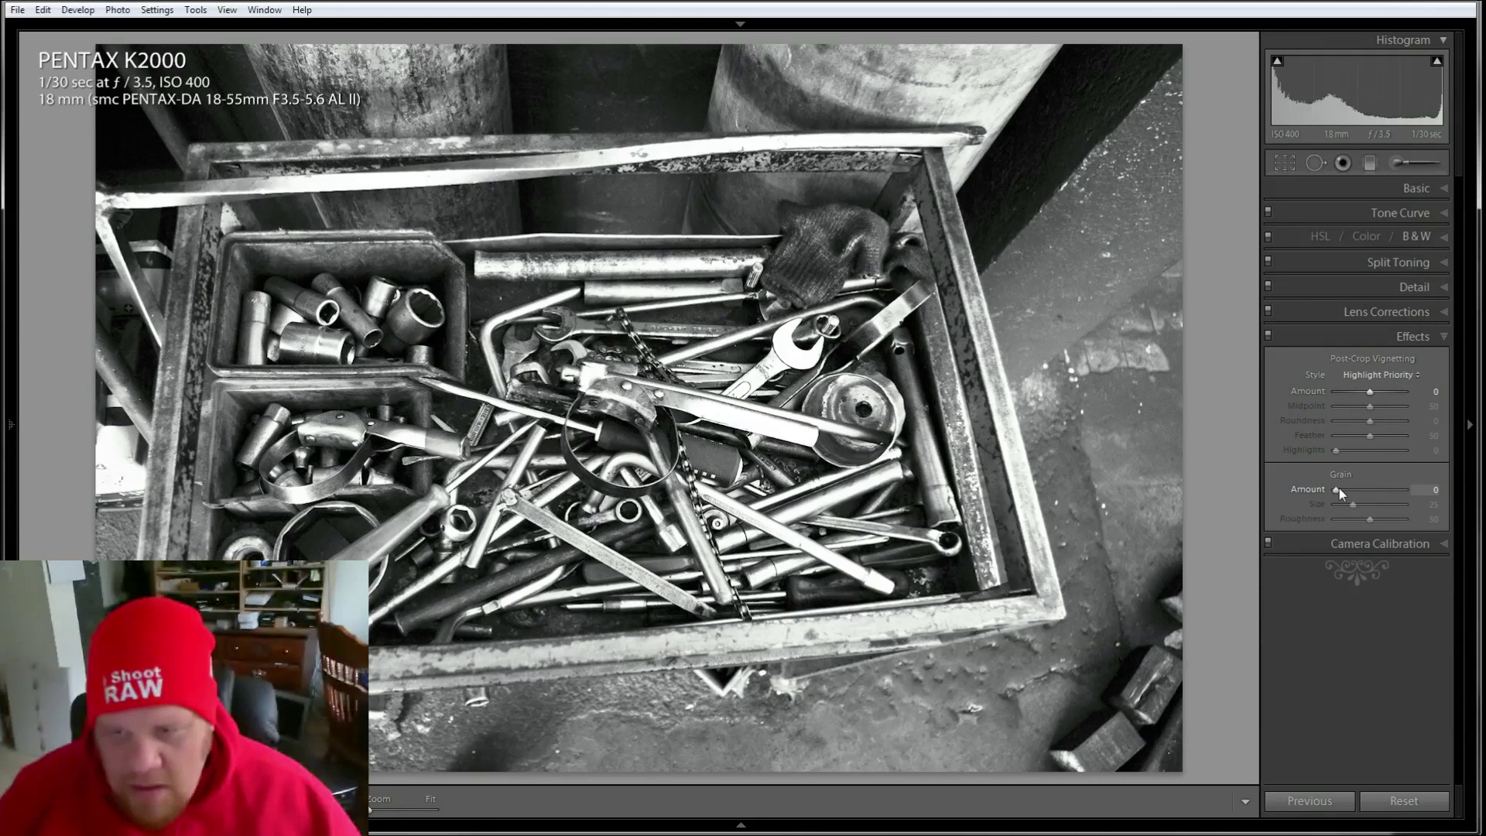
click(1196, 472)
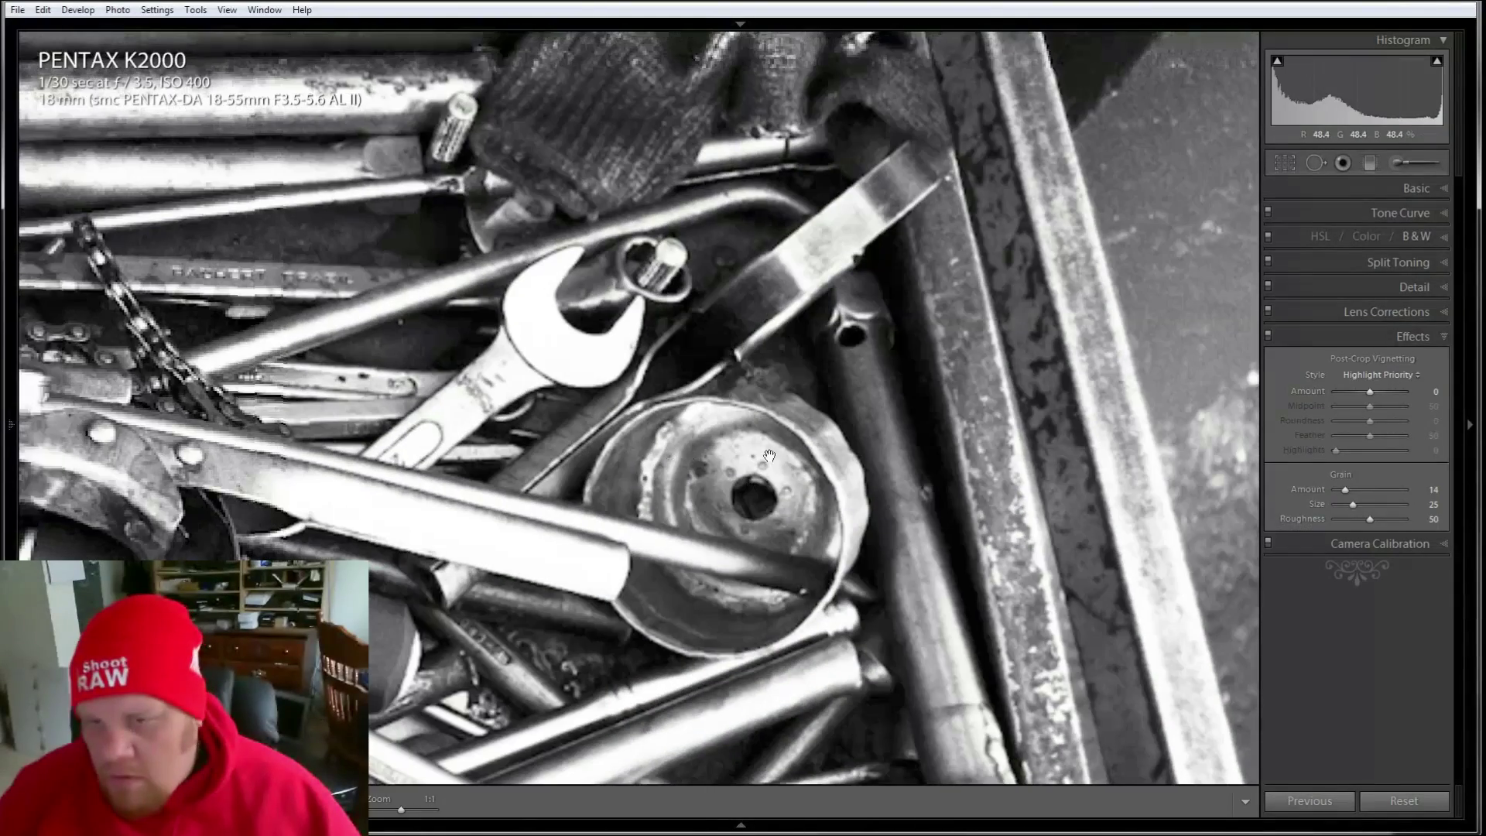
drag(1354, 490, 1368, 490)
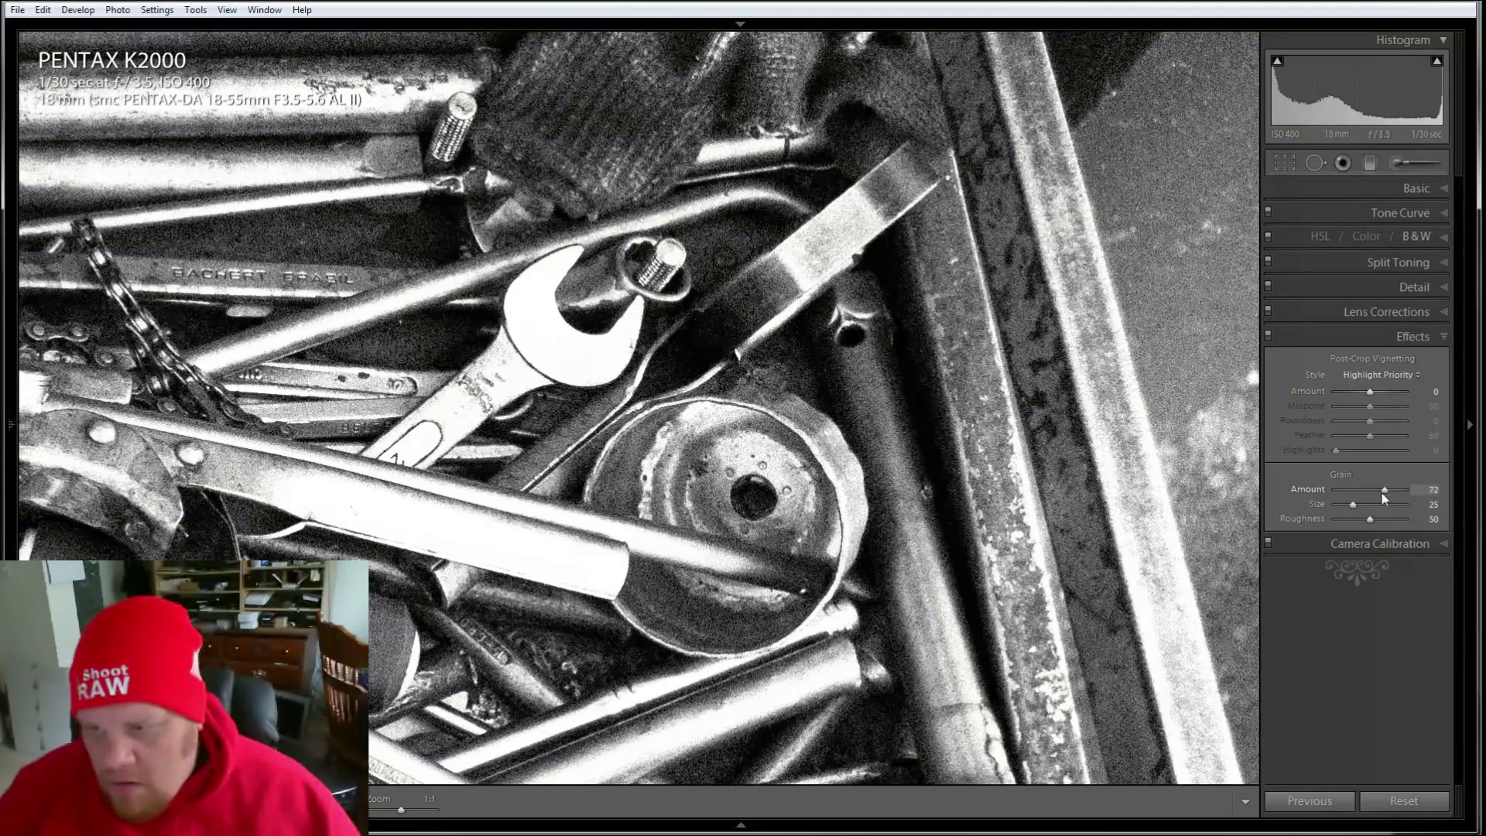
mouse_move(1369, 491)
mouse_down()
mouse_move(1385, 492)
mouse_move(1347, 505)
mouse_move(1406, 506)
mouse_move(1356, 506)
mouse_up()
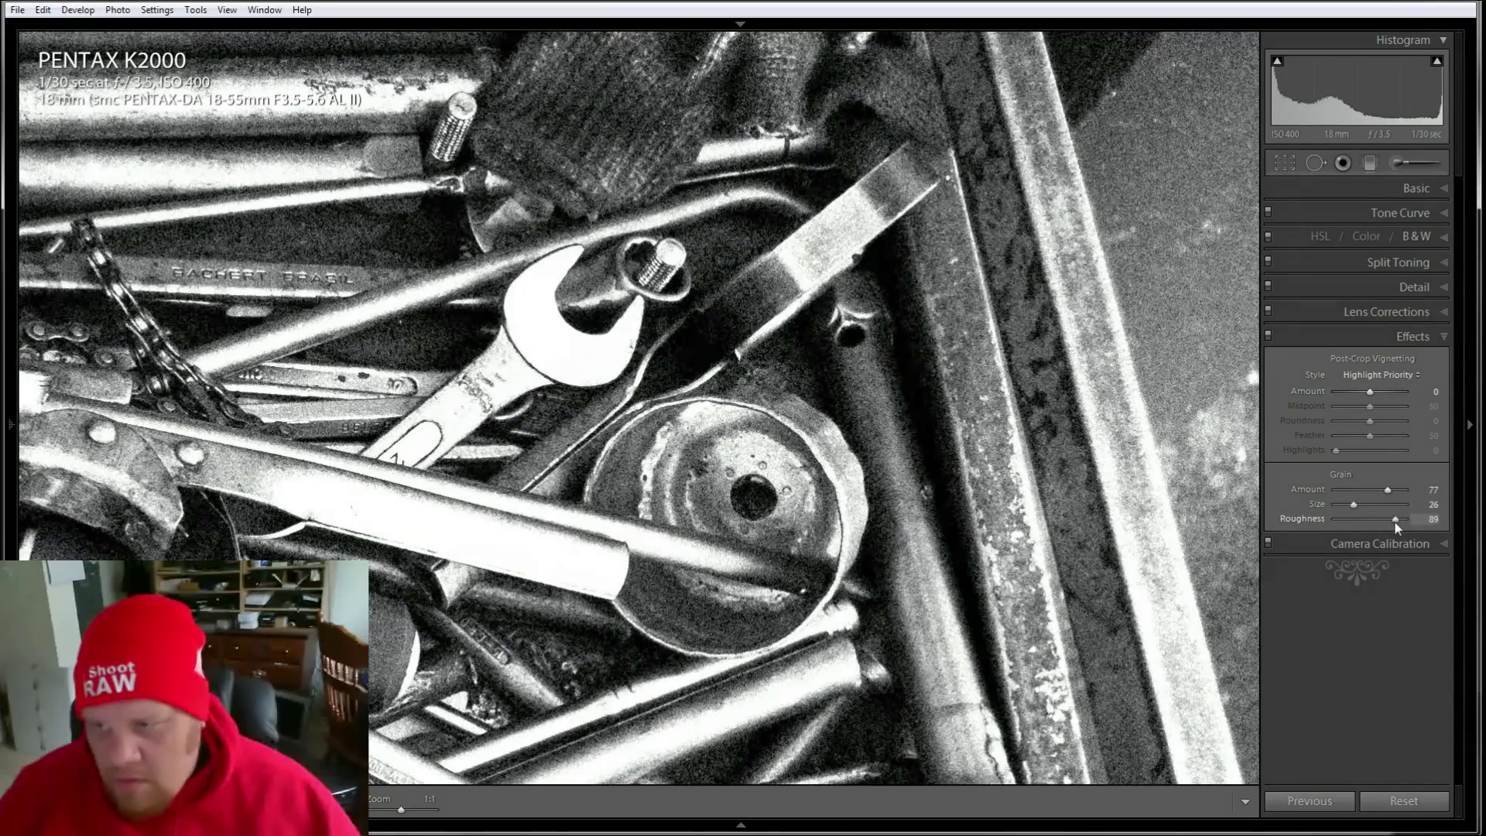
drag(1397, 527, 1397, 527)
click(788, 445)
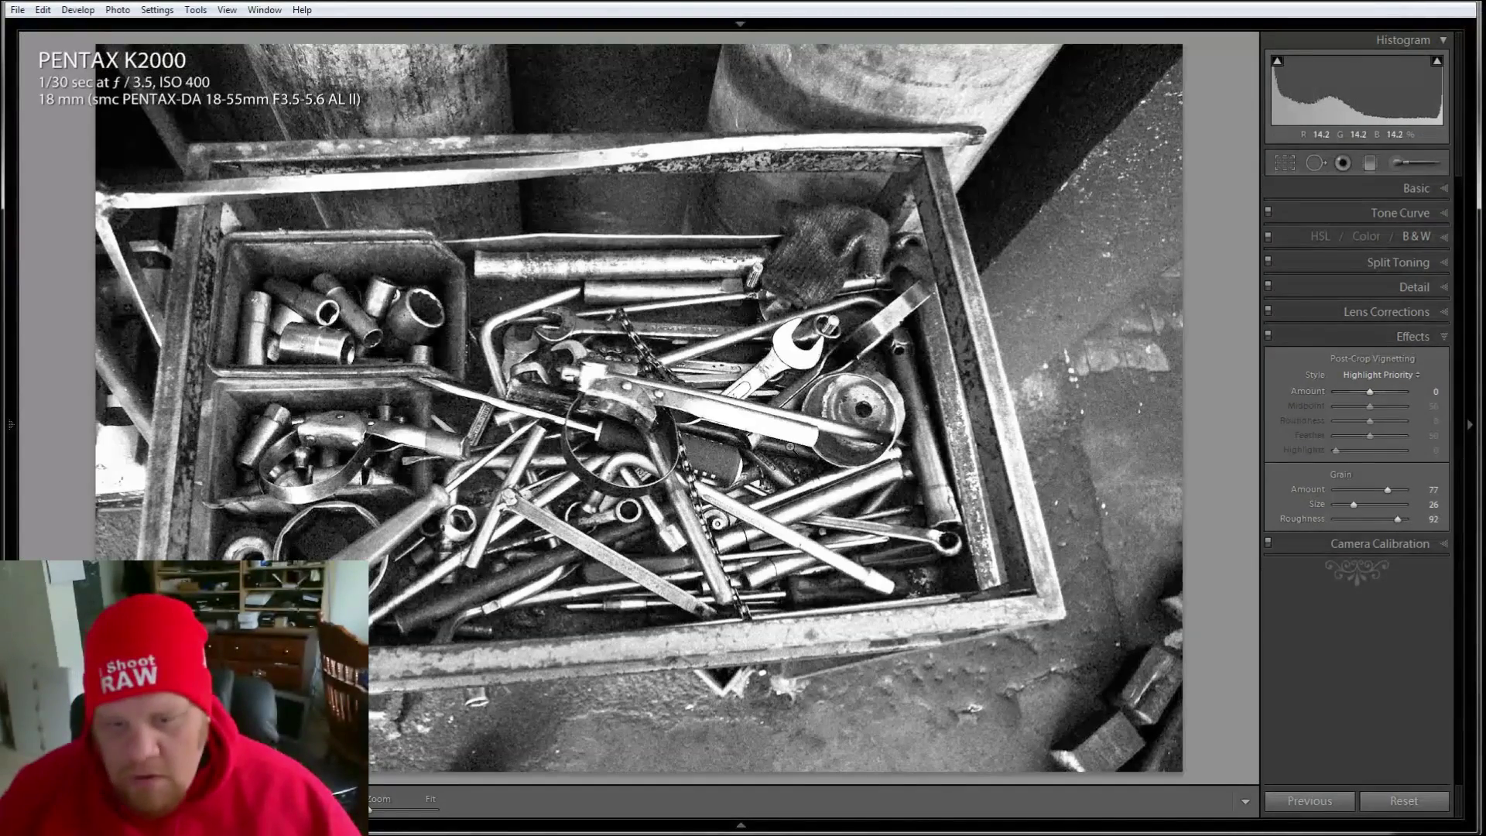
Step: Inspect the grain at 1:1 around the tools and sockets box, then return to Fit
click(758, 453)
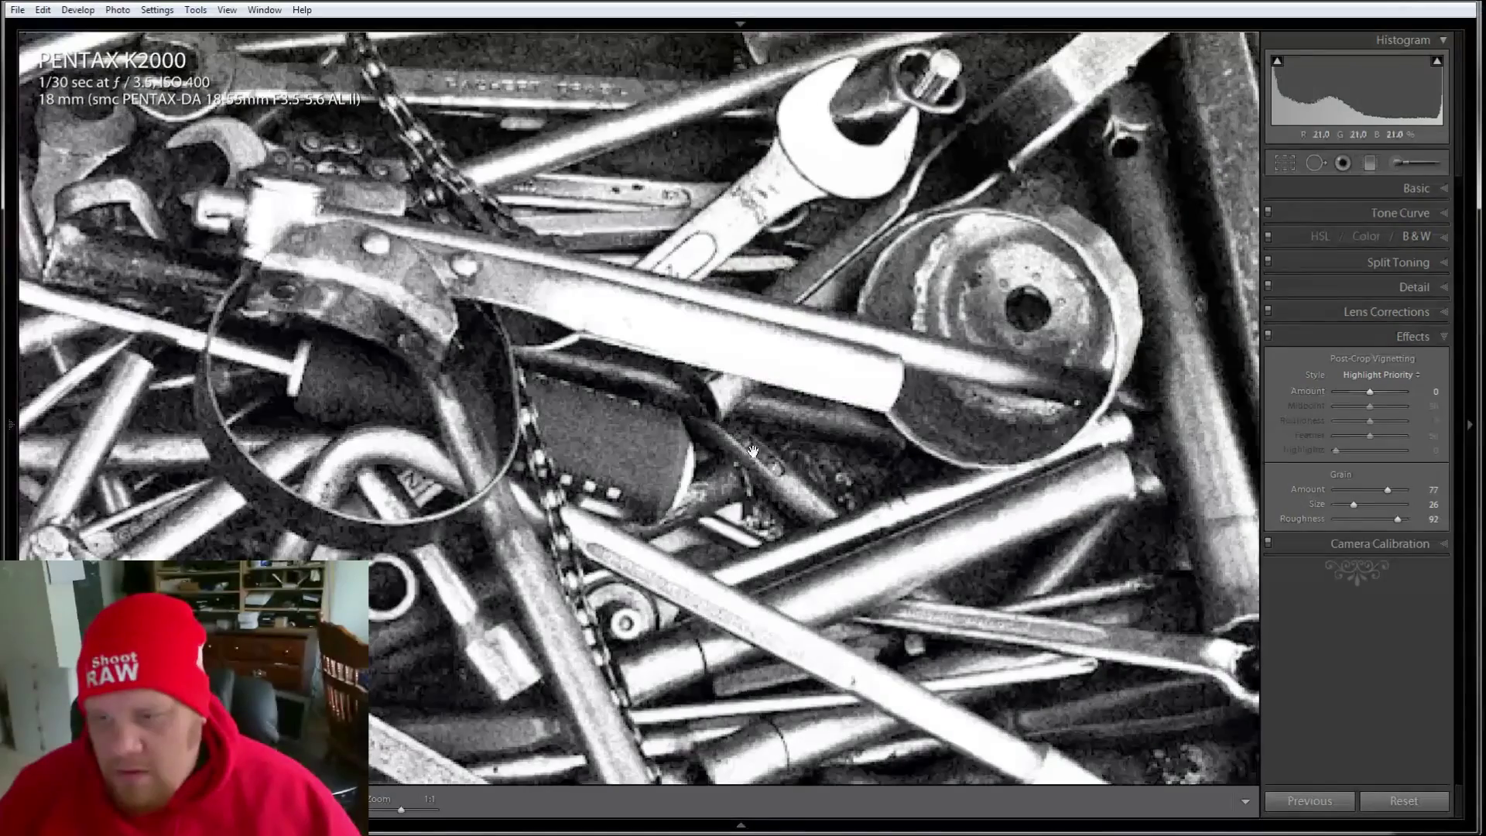
drag(481, 481, 721, 419)
drag(657, 472, 918, 489)
drag(884, 358, 910, 445)
drag(882, 232, 913, 473)
drag(909, 333, 906, 279)
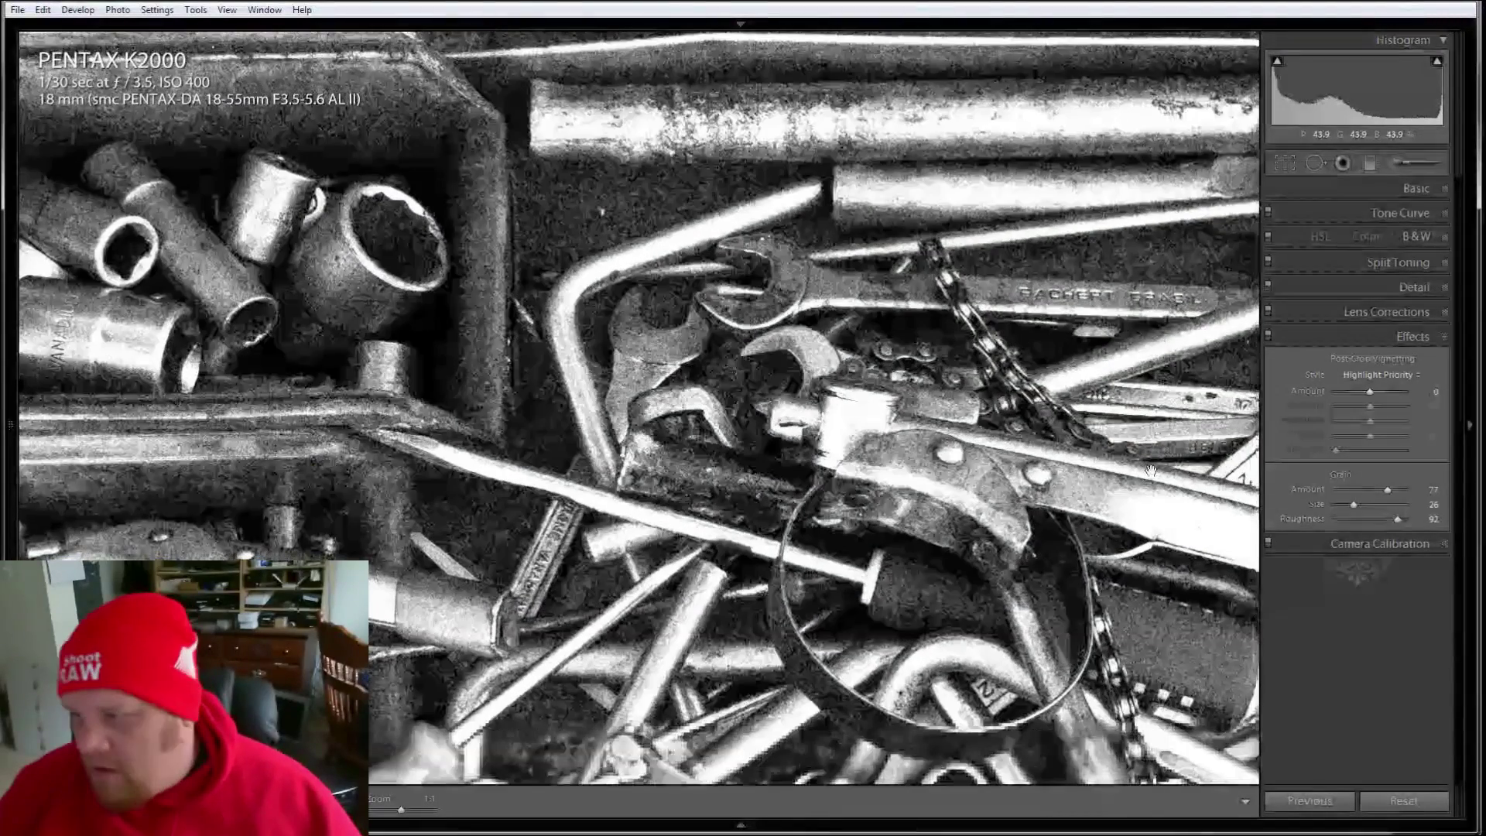
click(967, 443)
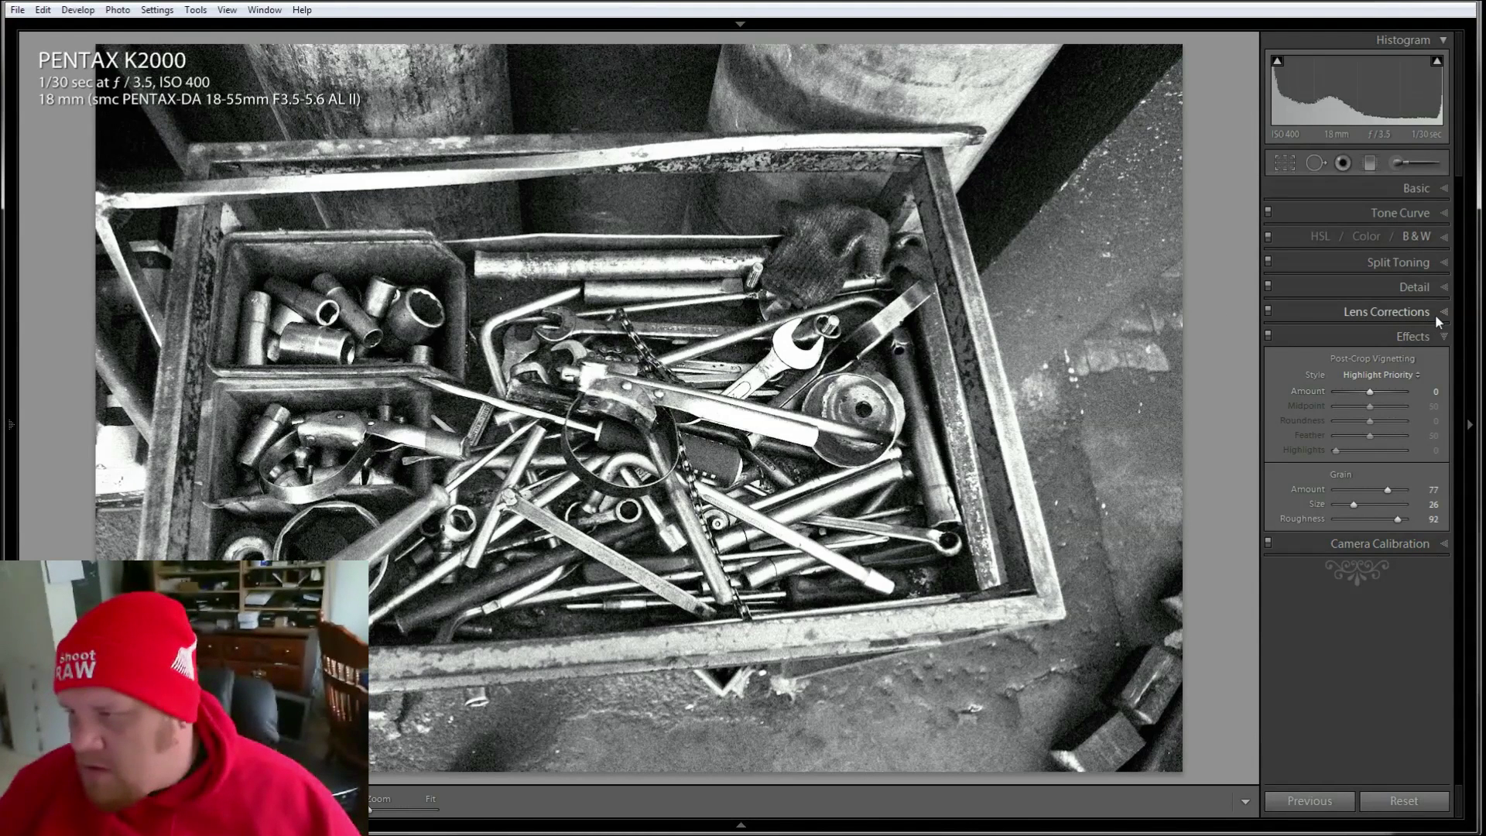
Step: Add a post-crop vignette and drop its Midpoint from 50 to 30
click(1444, 284)
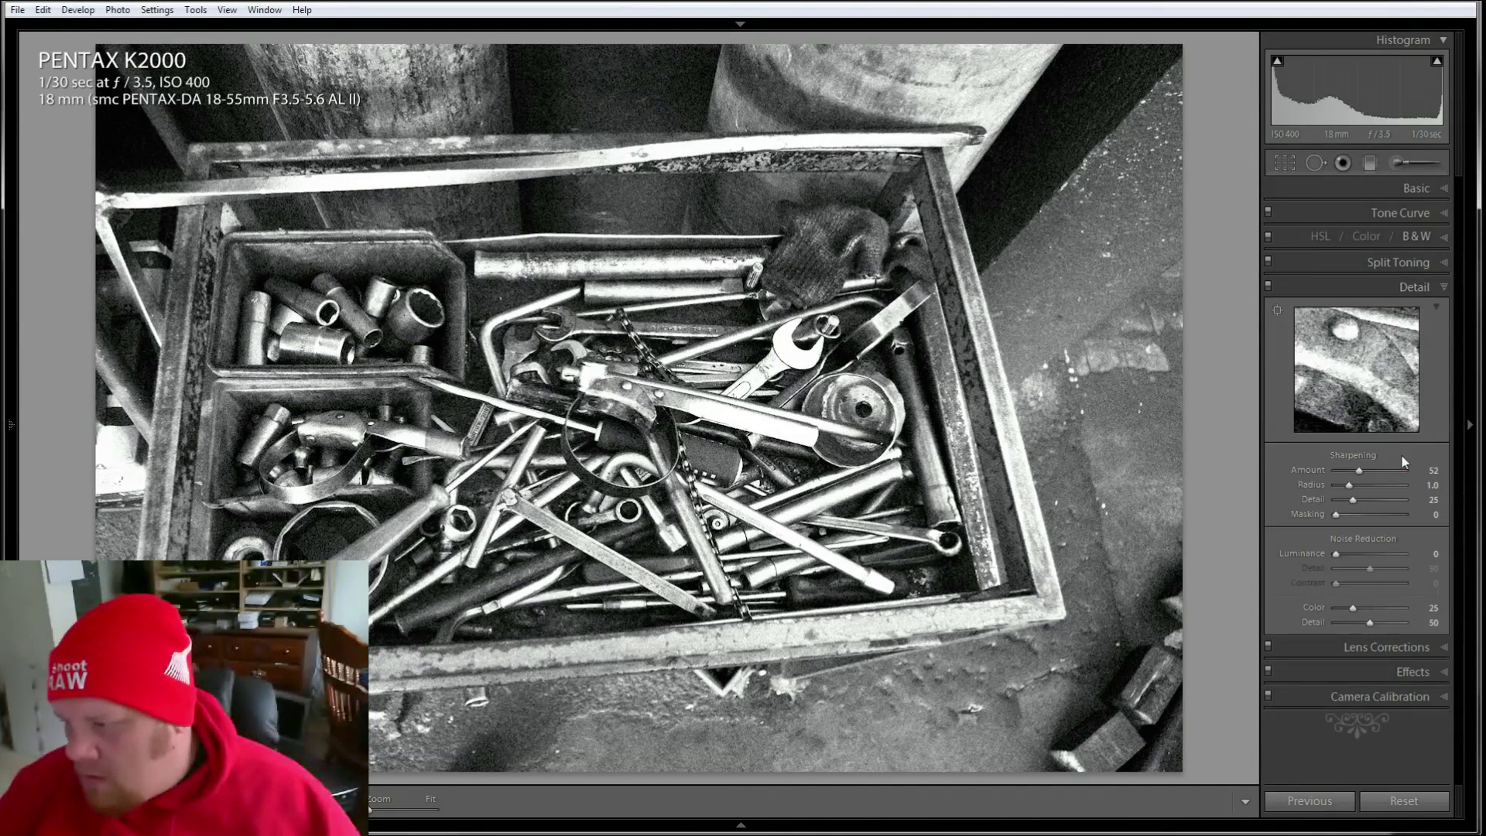
click(1433, 671)
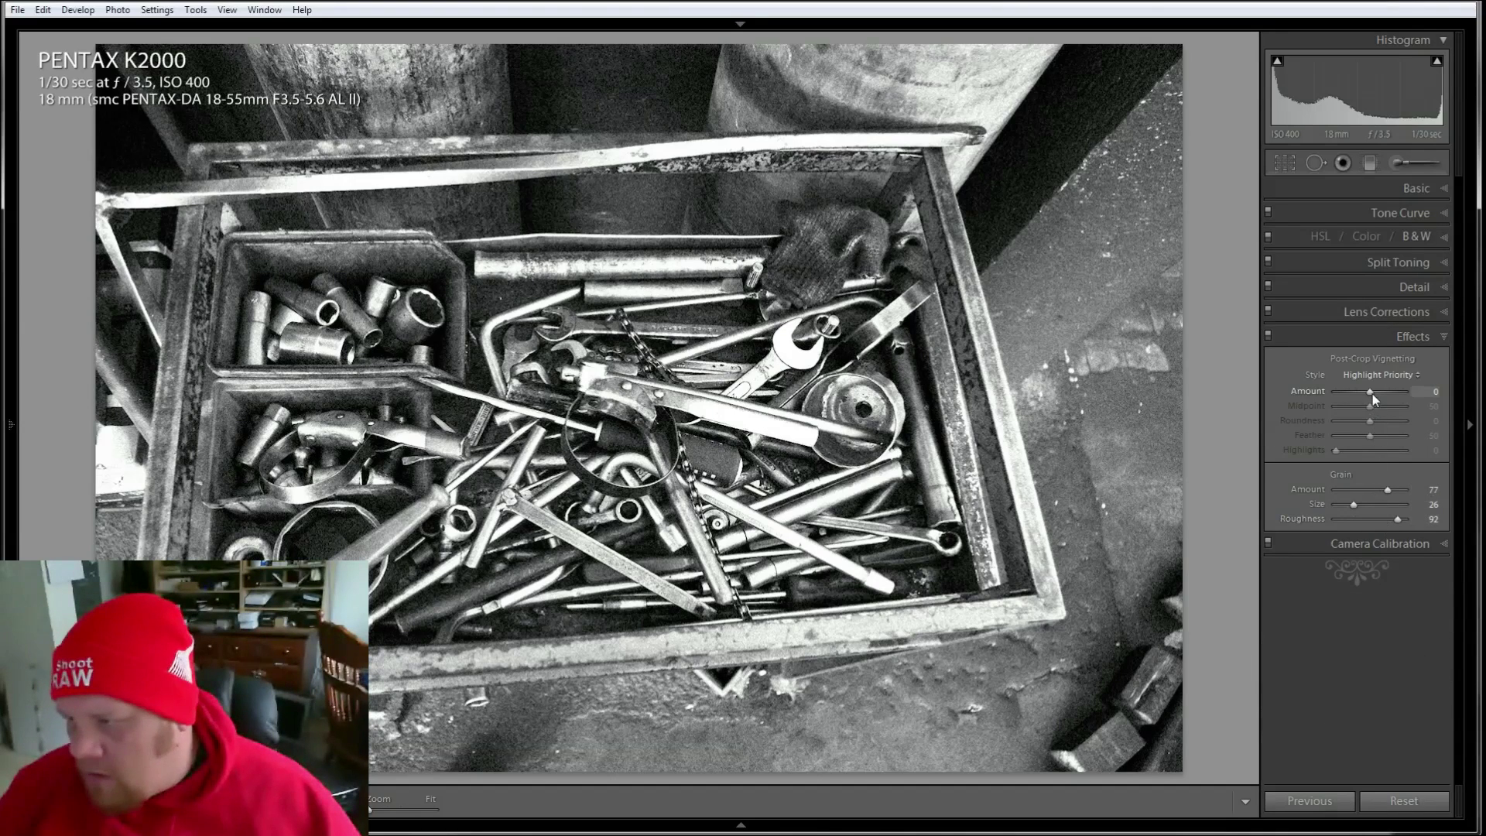
drag(1370, 392, 1367, 397)
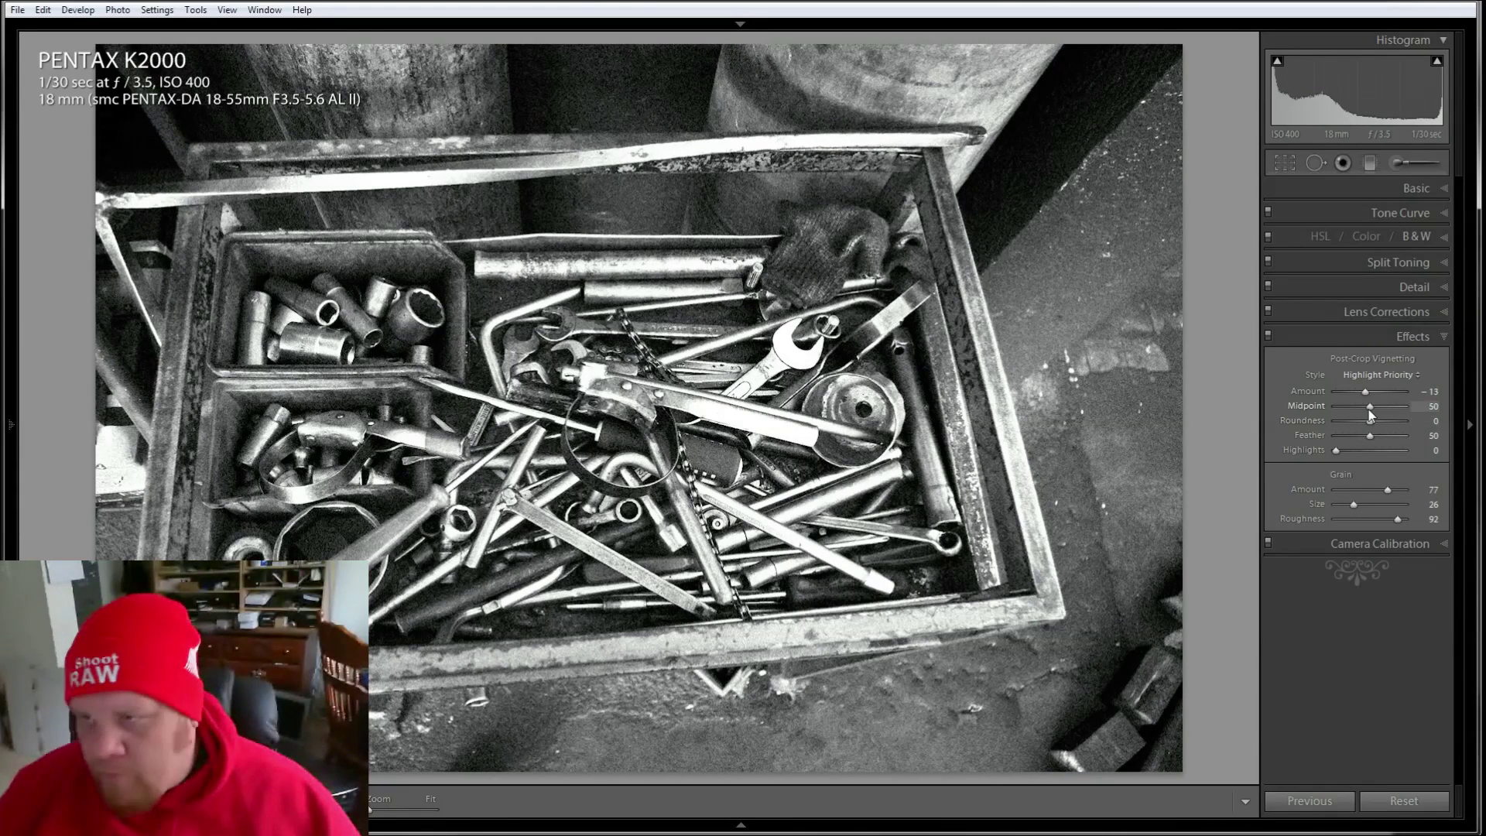
drag(1369, 413, 1360, 412)
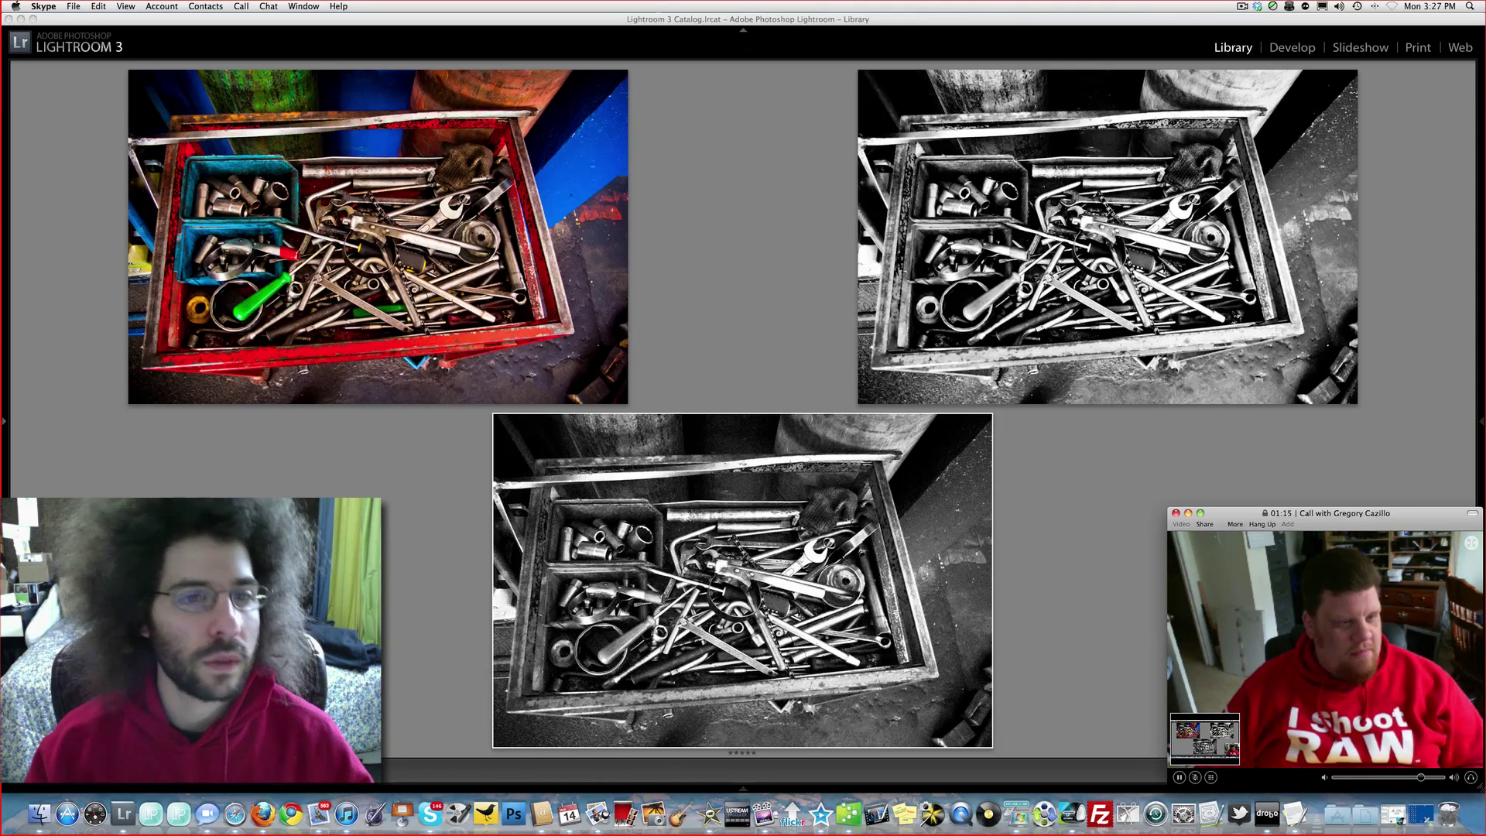
Step: View the black-and-white version alone in Loupe, then return to the three-version Survey
key(super+Tab)
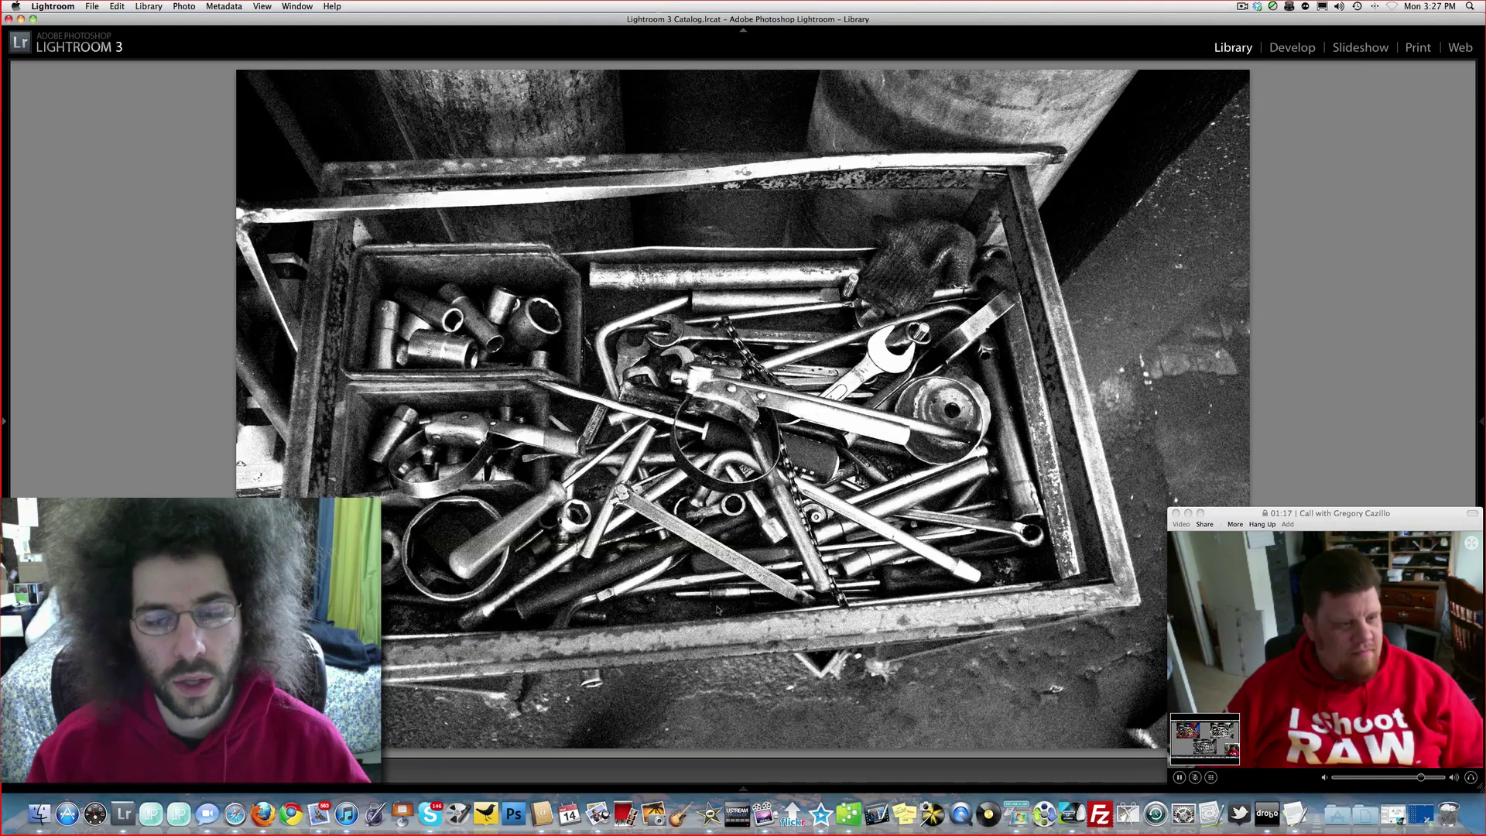
key(e)
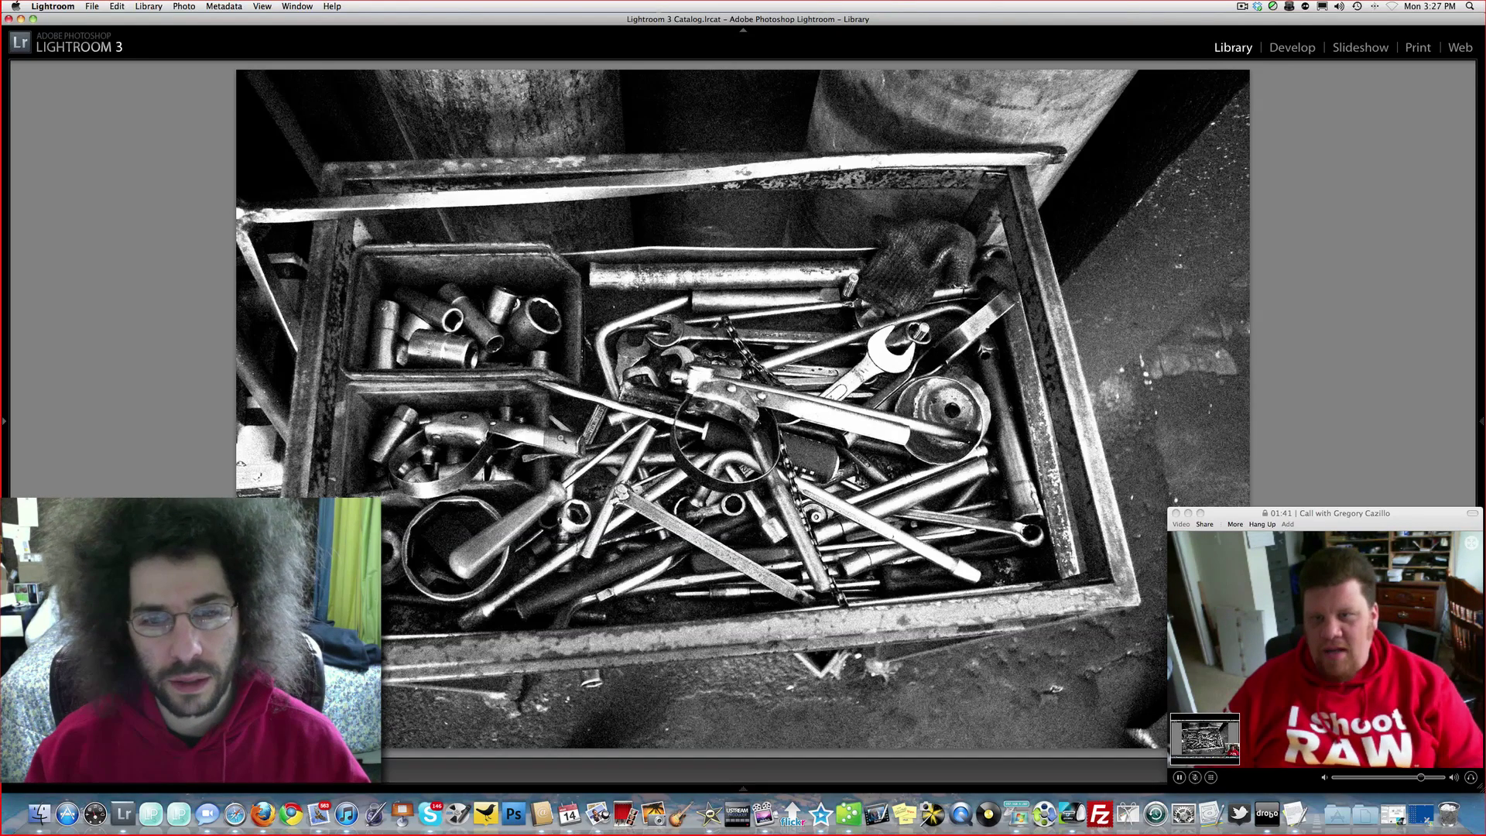
key(n)
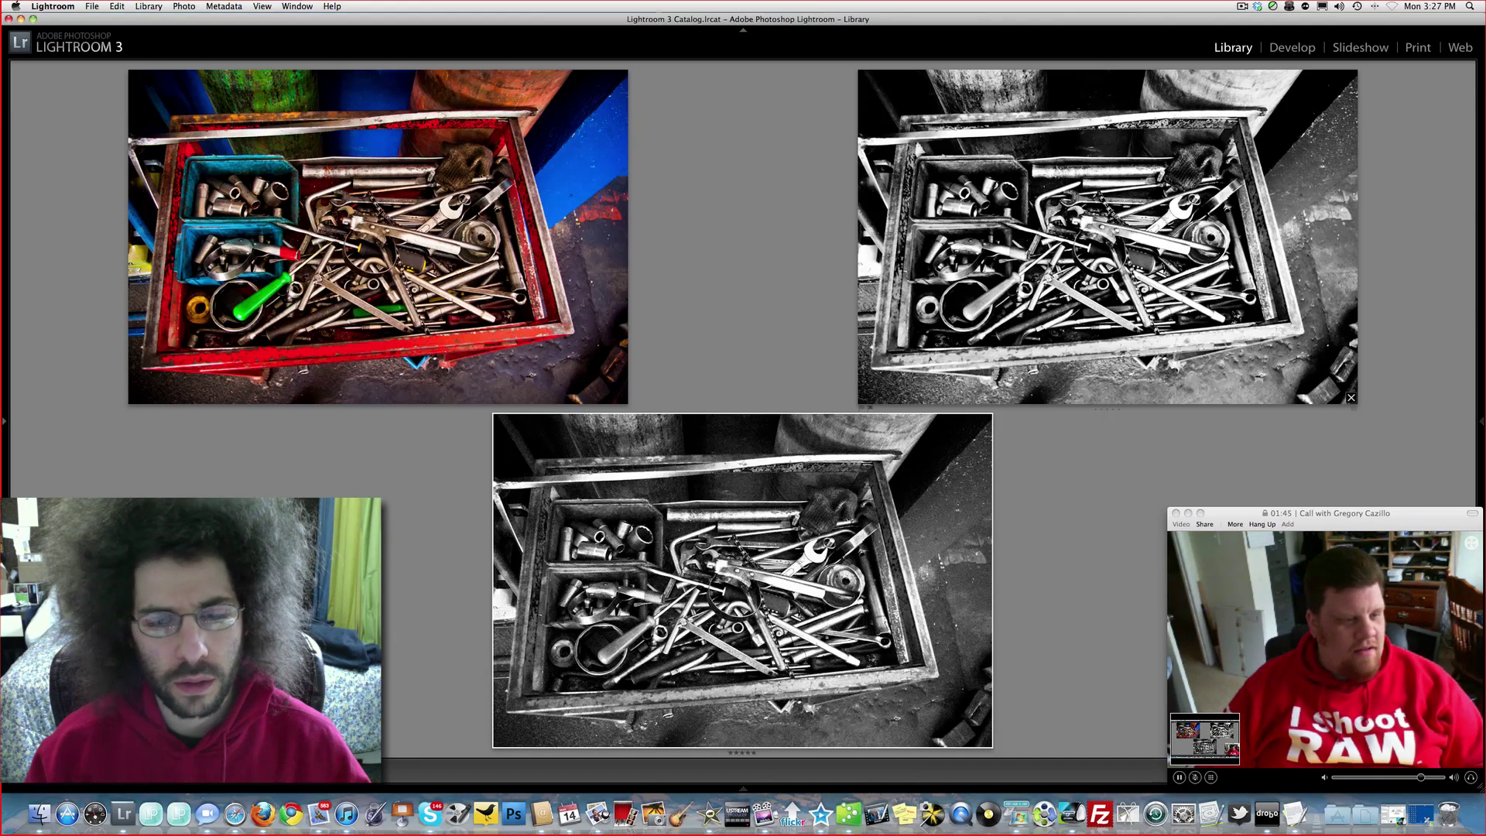
Step: Zoom in on the top-right black-and-white version, then show the colour version alone
double_click(1107, 236)
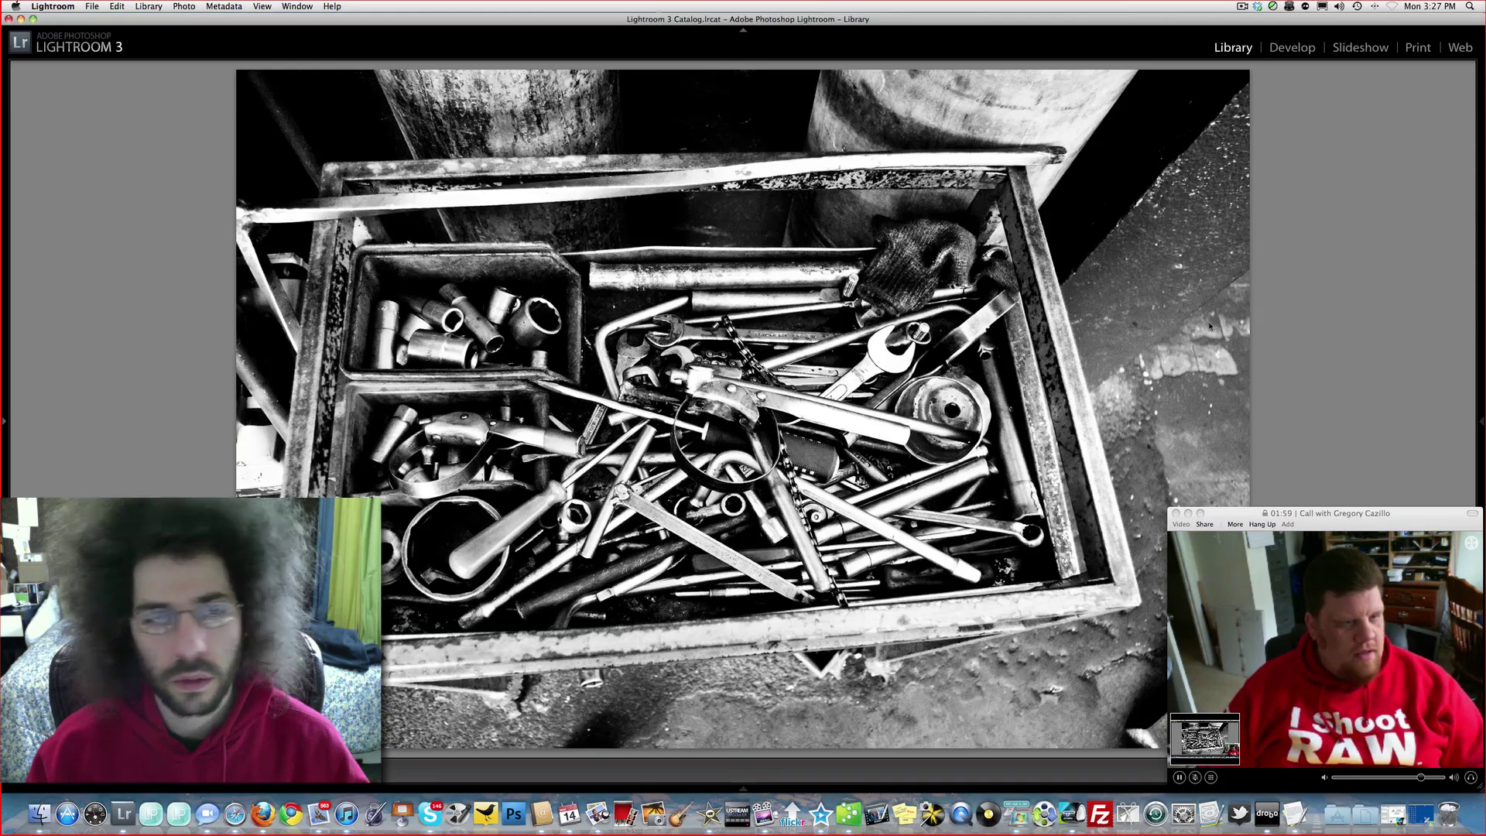
click(607, 335)
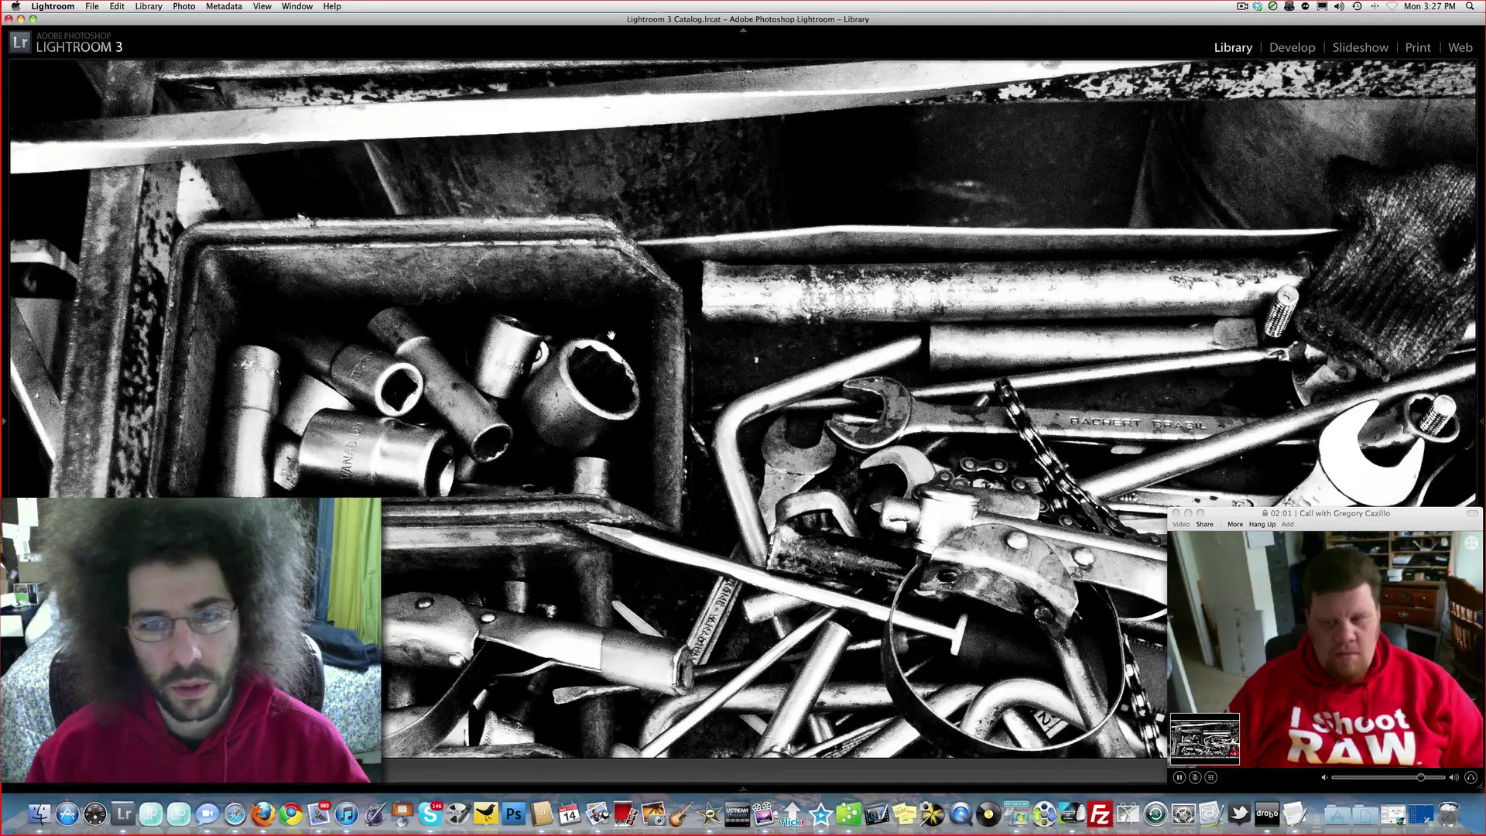
key(n)
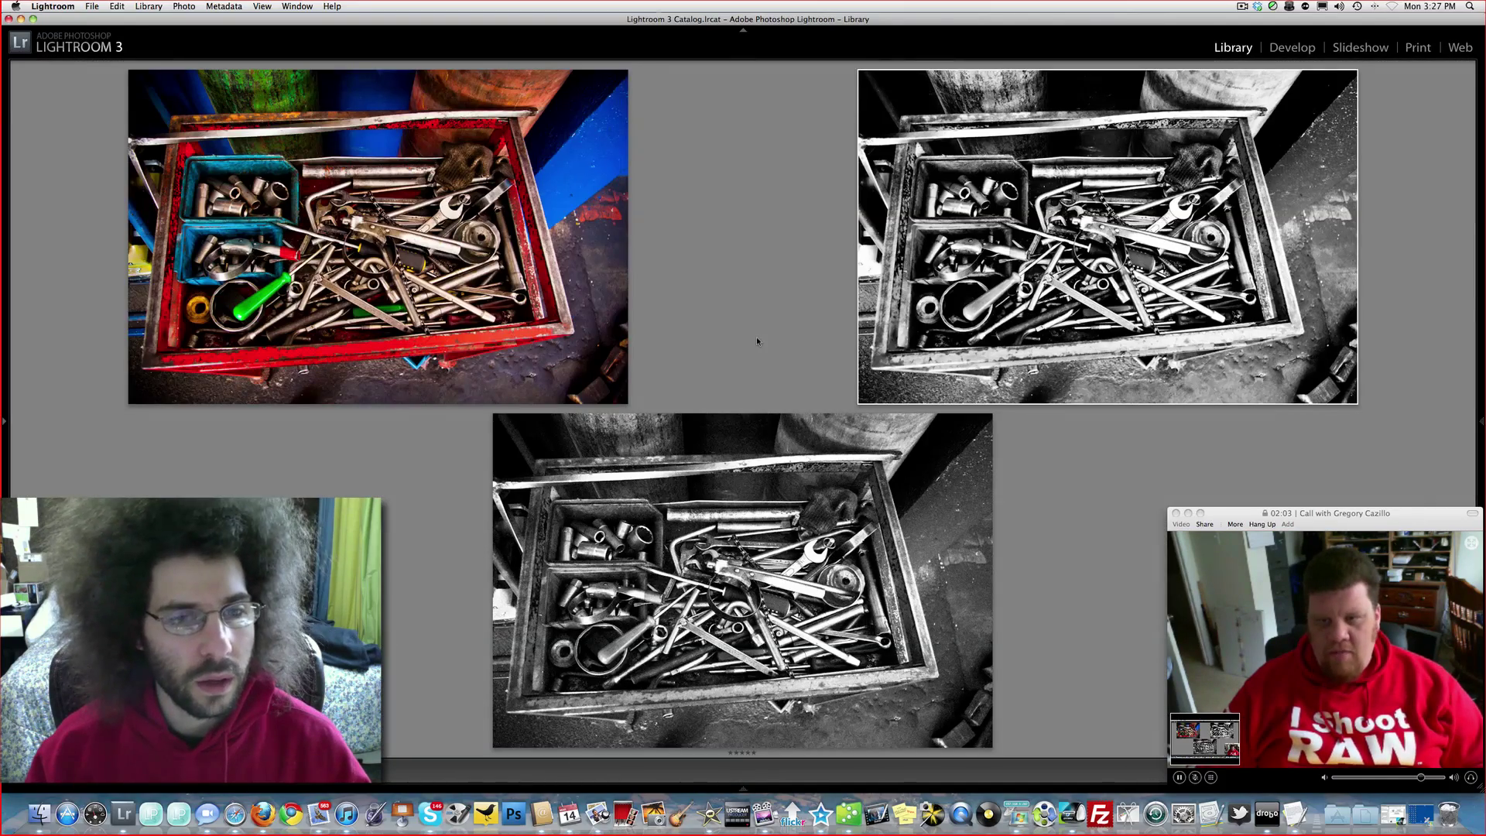
mouse_move(652, 487)
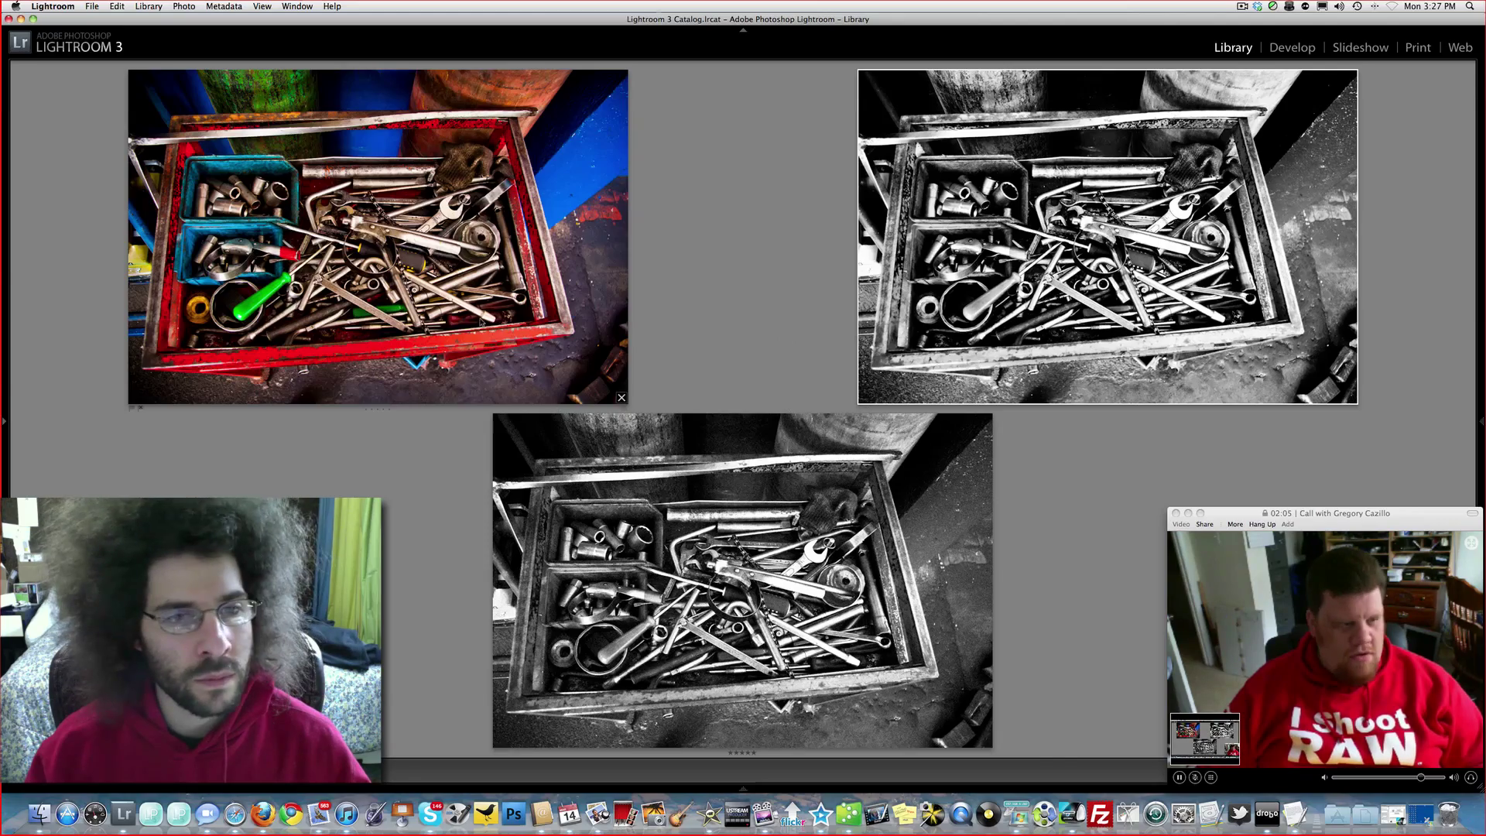
double_click(359, 206)
Step: Alternate between the three-version Survey and 1:1 views of the black-and-white version
key(z)
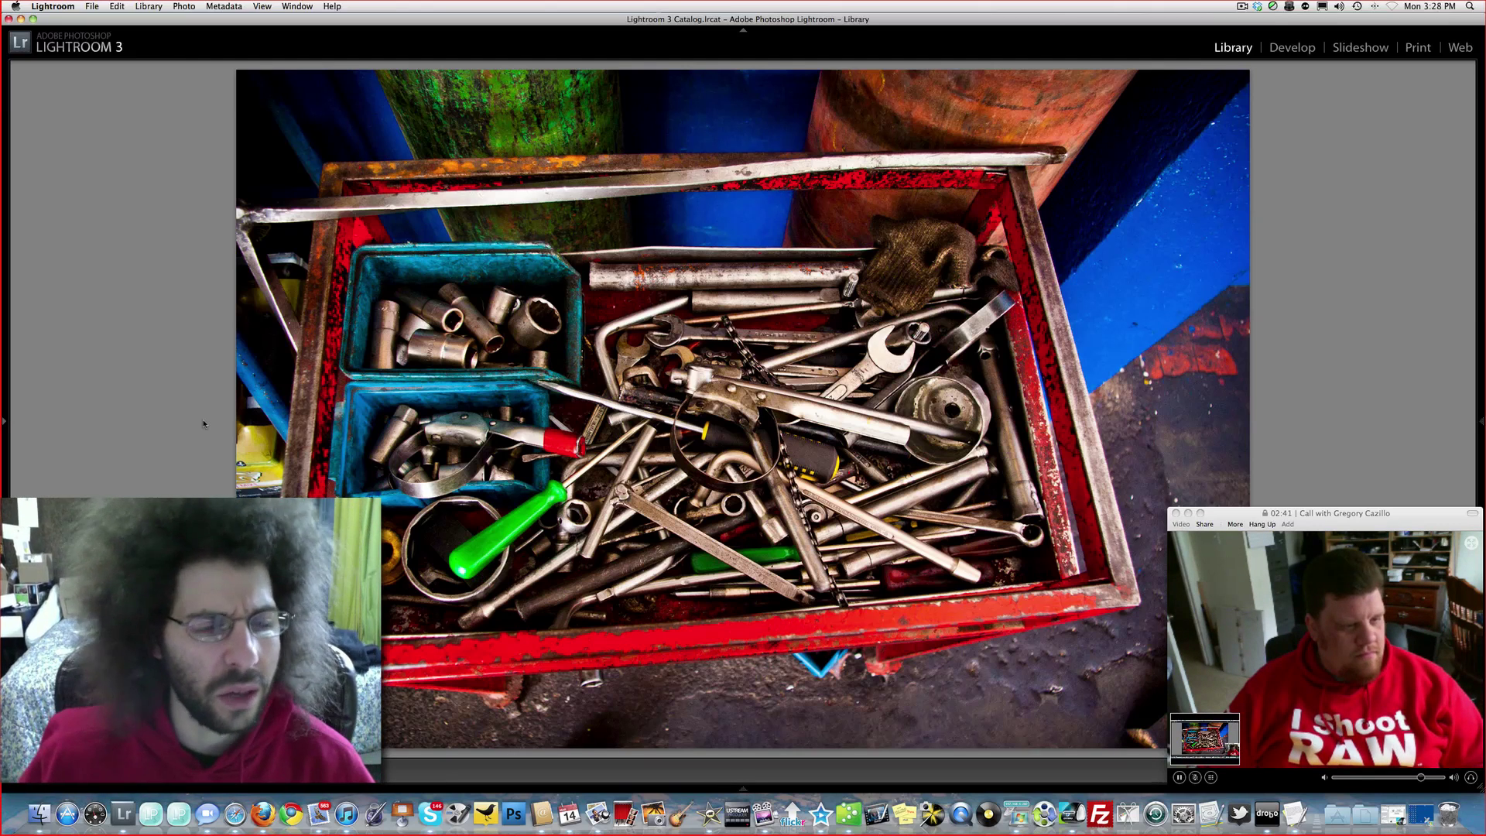
key(n)
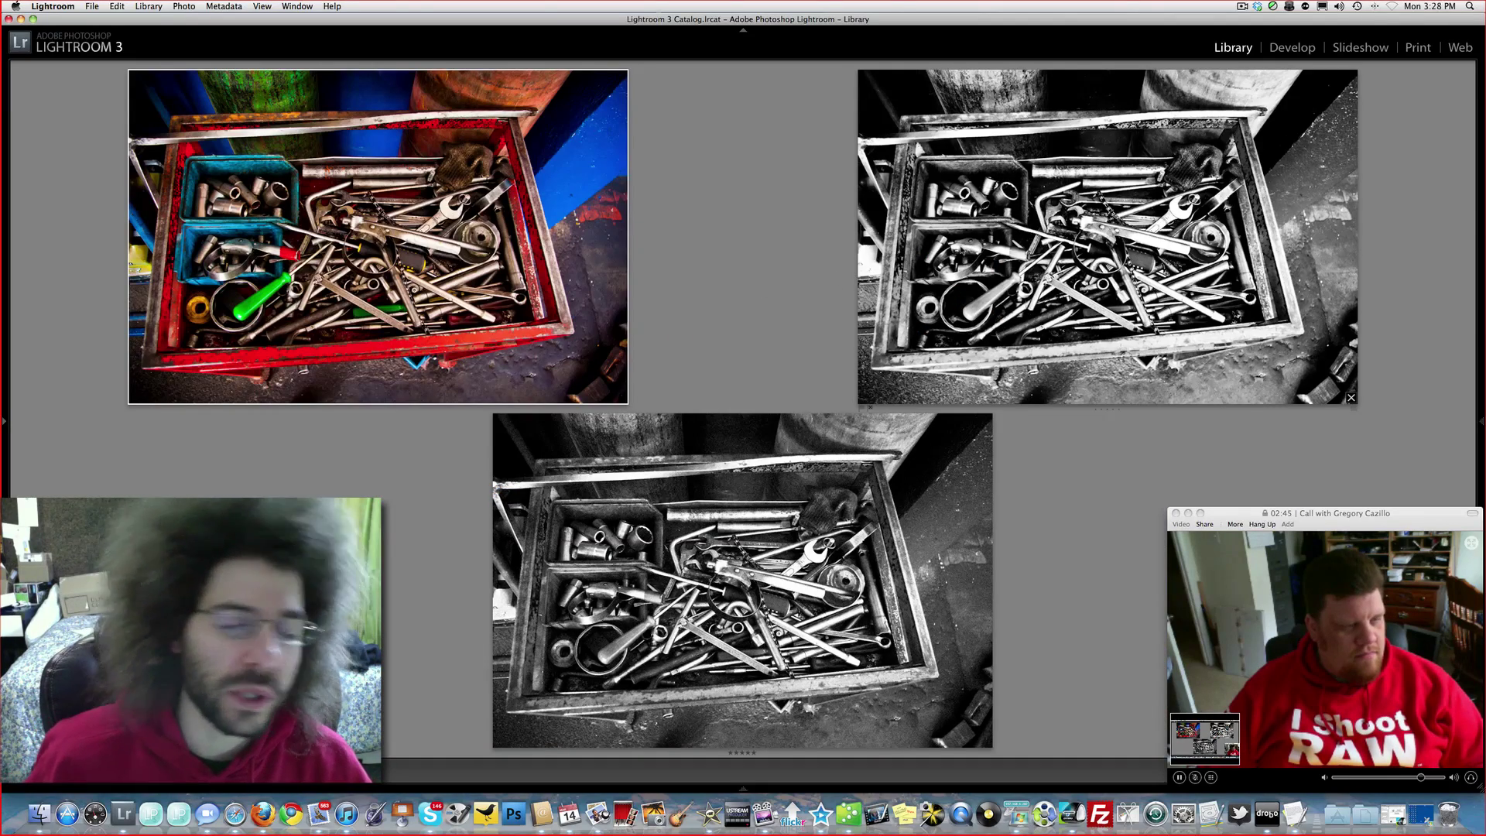
key(e)
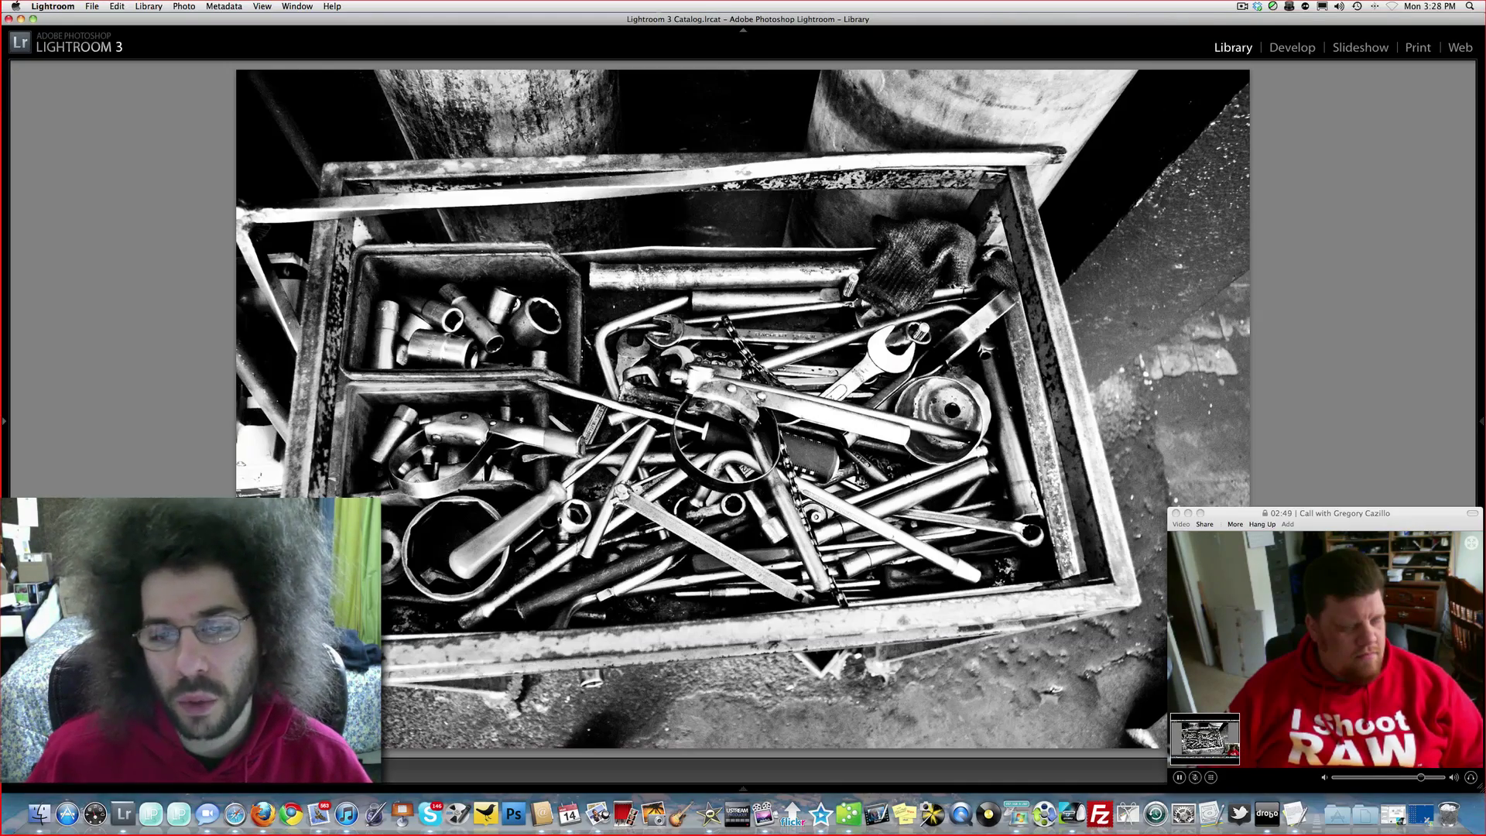
click(687, 373)
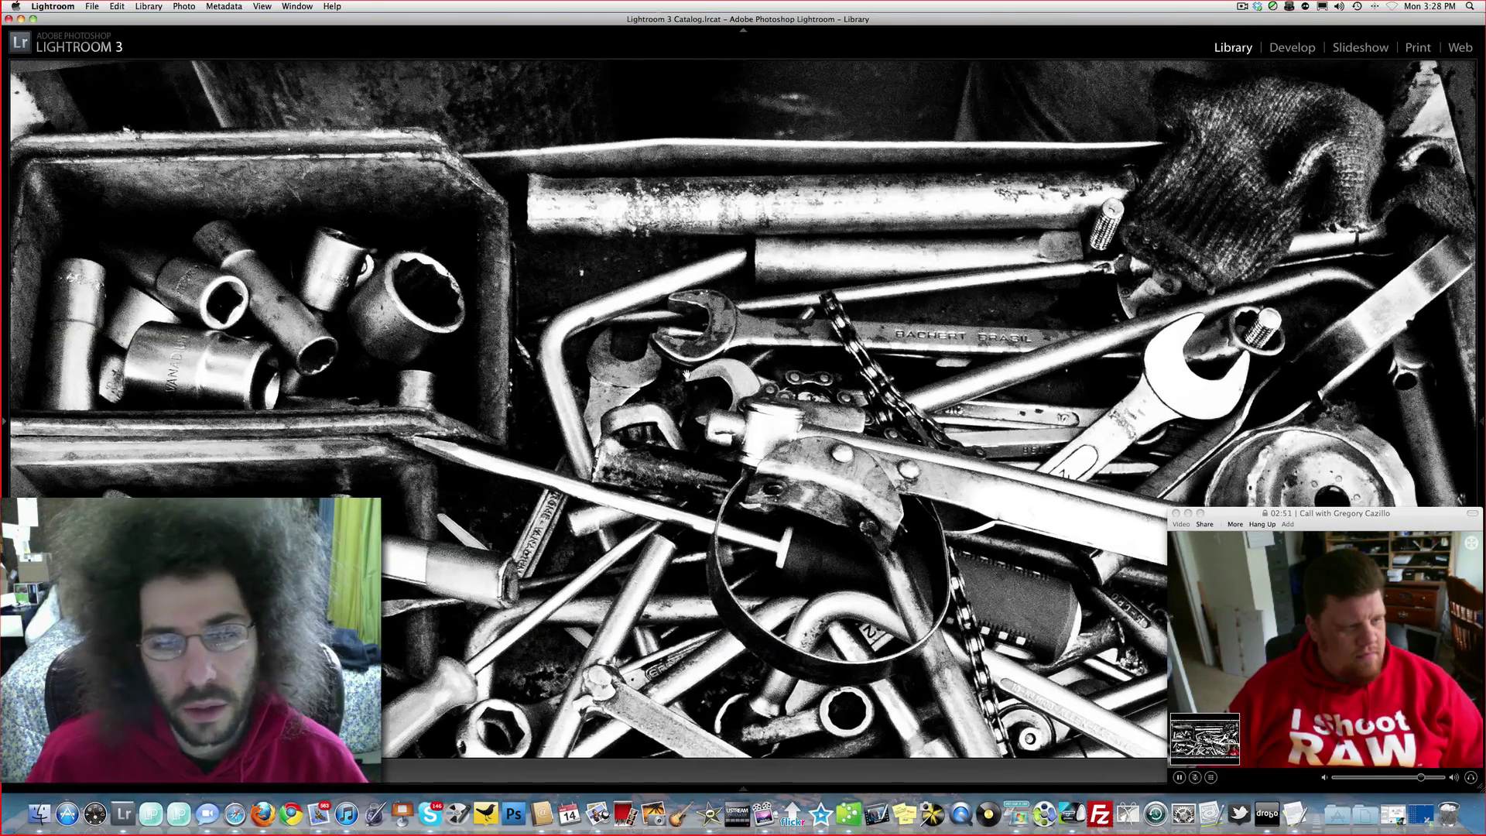
key(n)
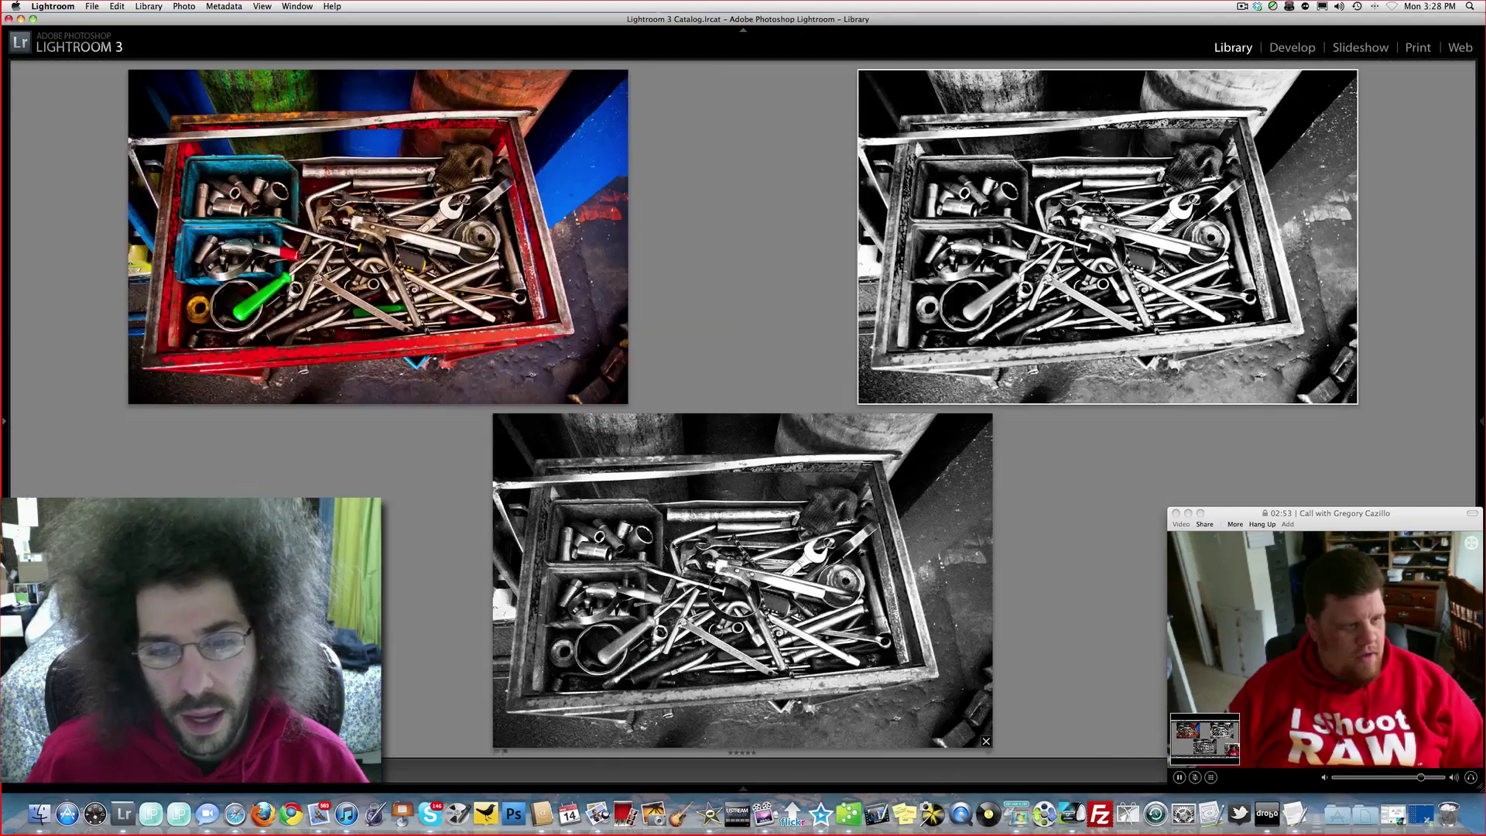
key(z)
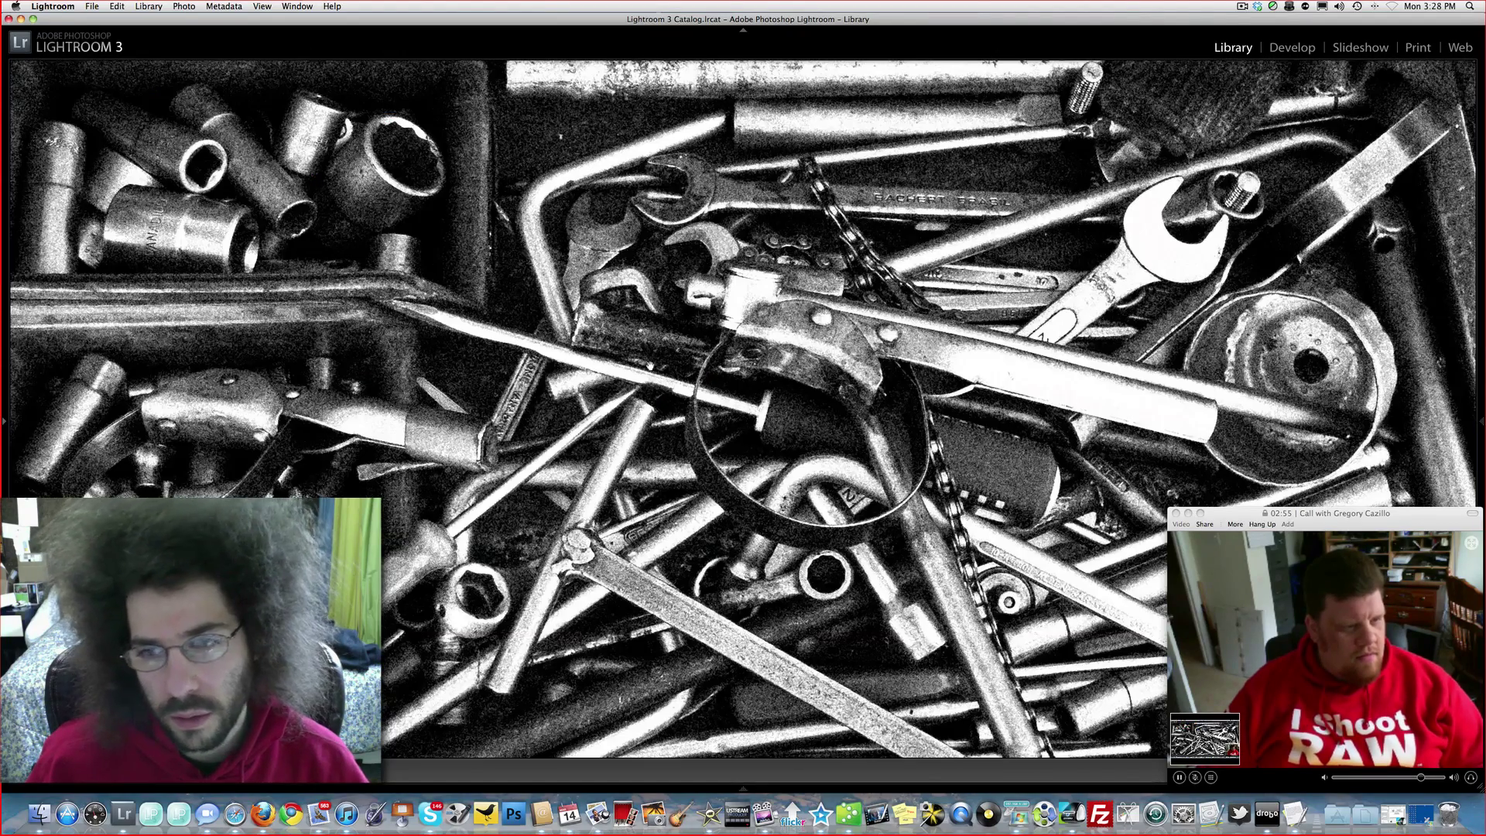
key(n)
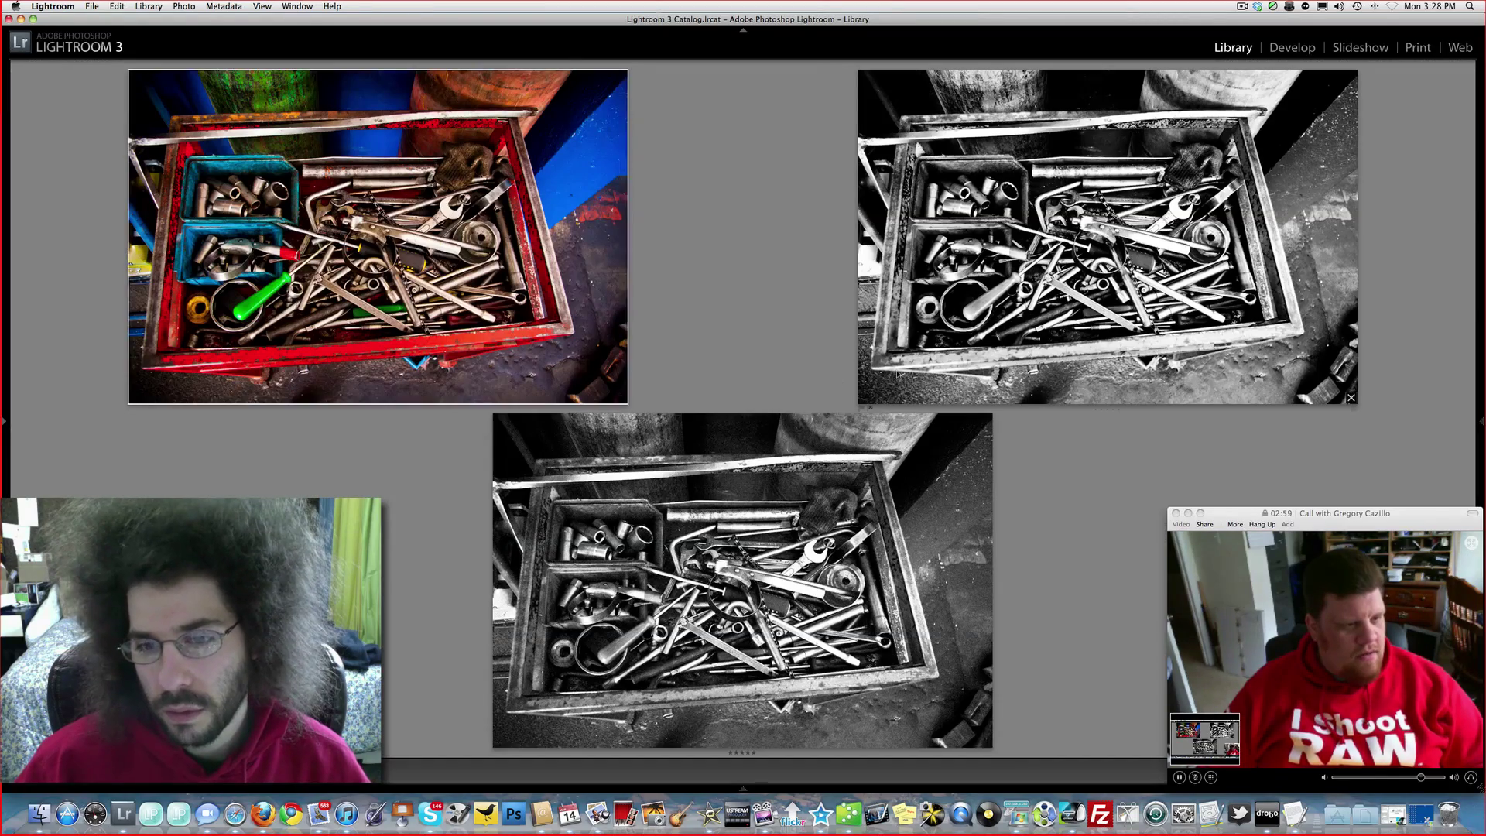
key(z)
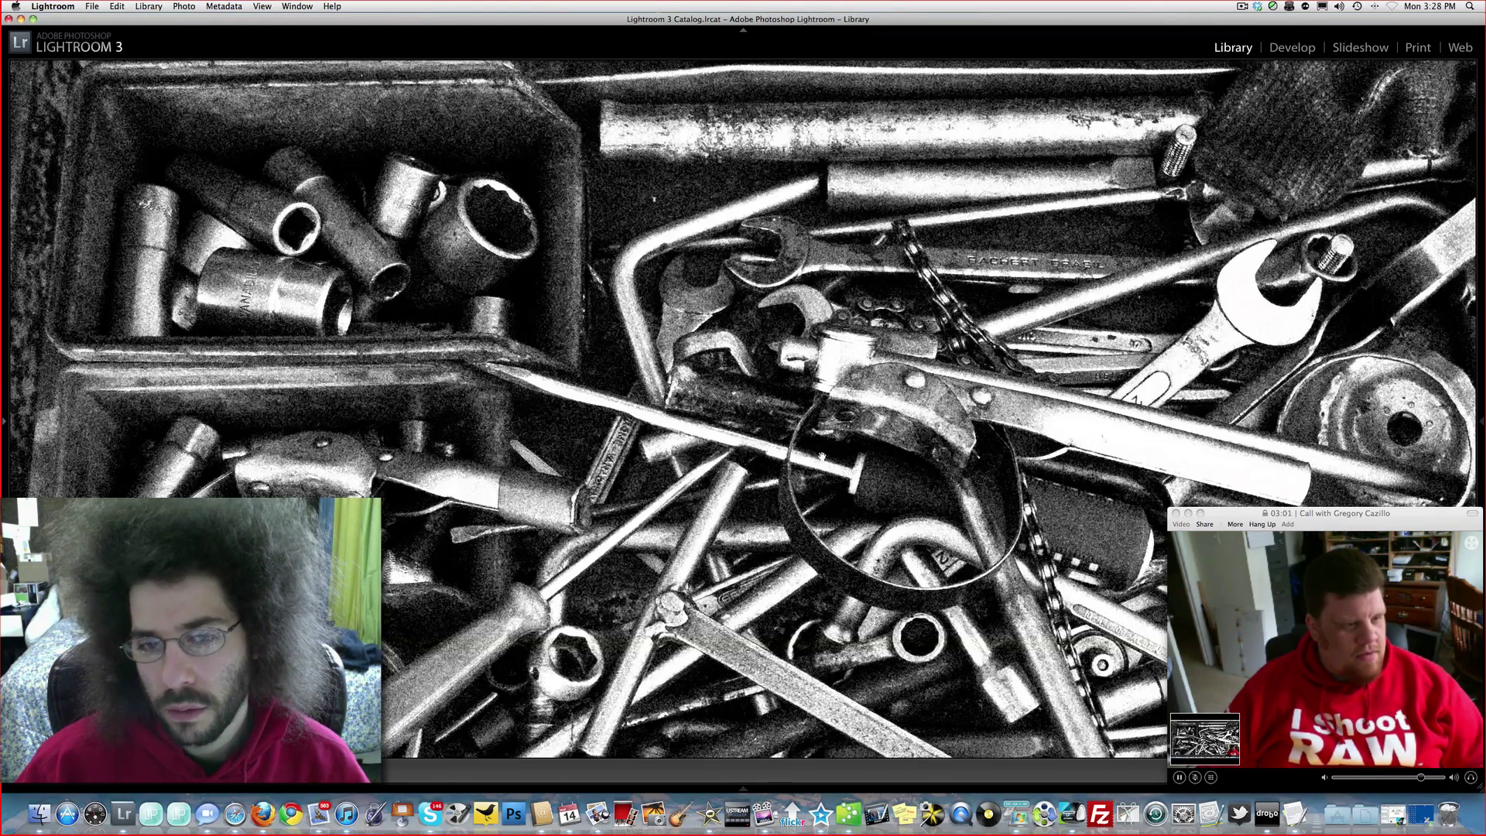
Step: Step through the versions to the grainier black-and-white one, fit it, then zoom on the tools
key(Right)
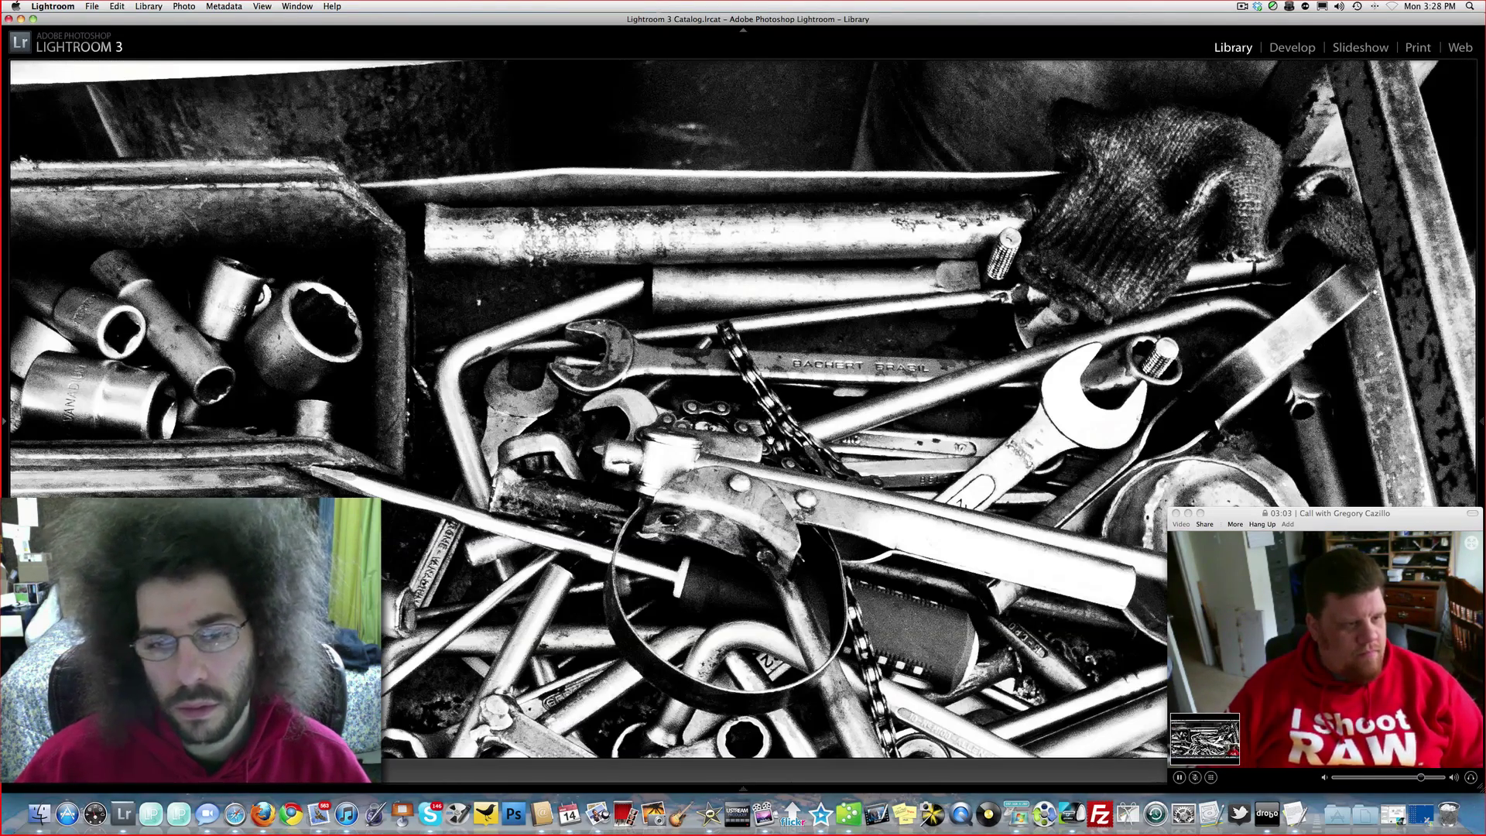
key(Right)
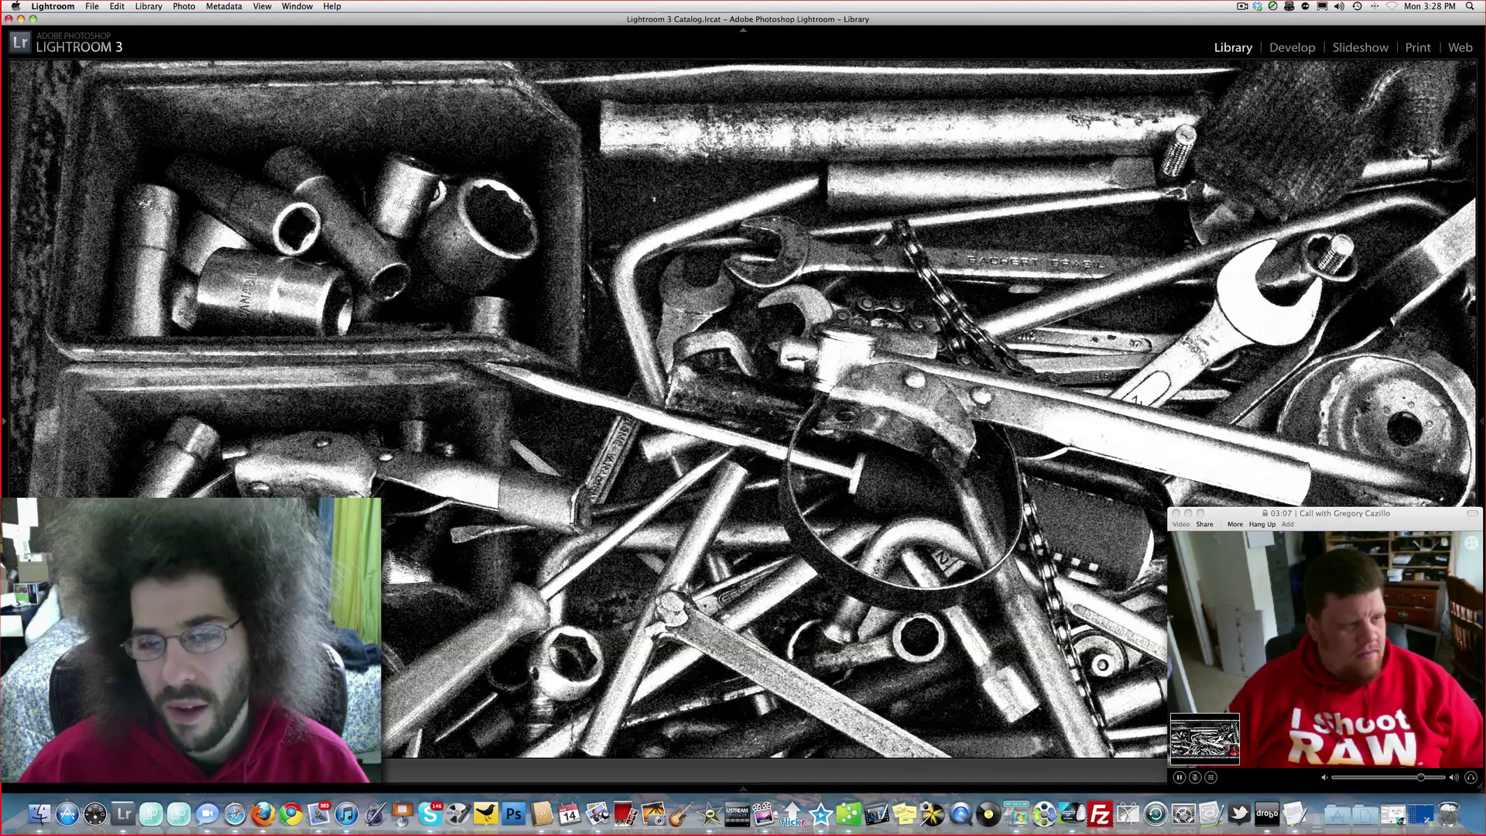
key(Right)
key(Right)
key(Right)
key(Right)
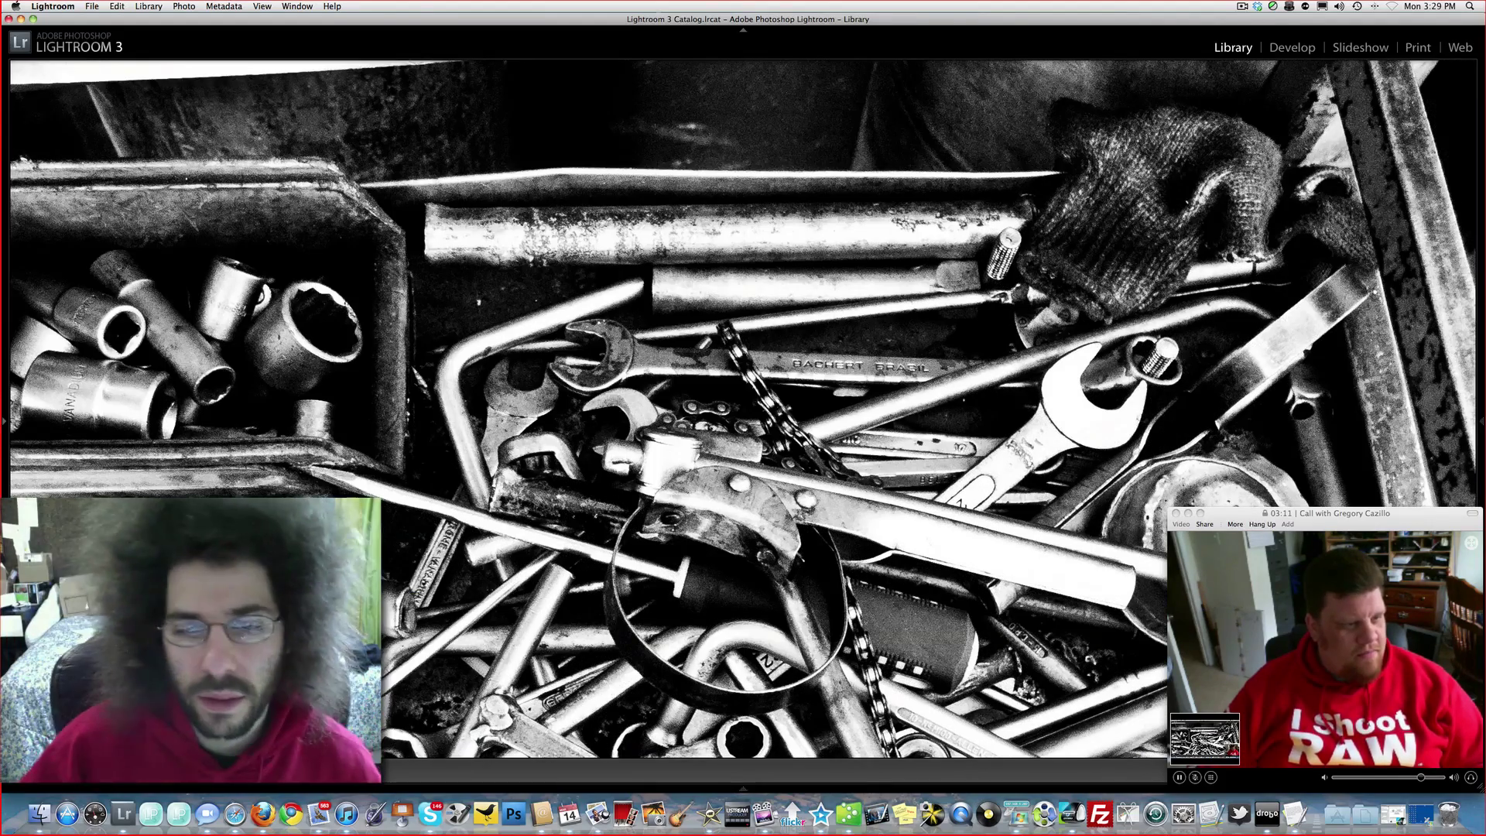
key(z)
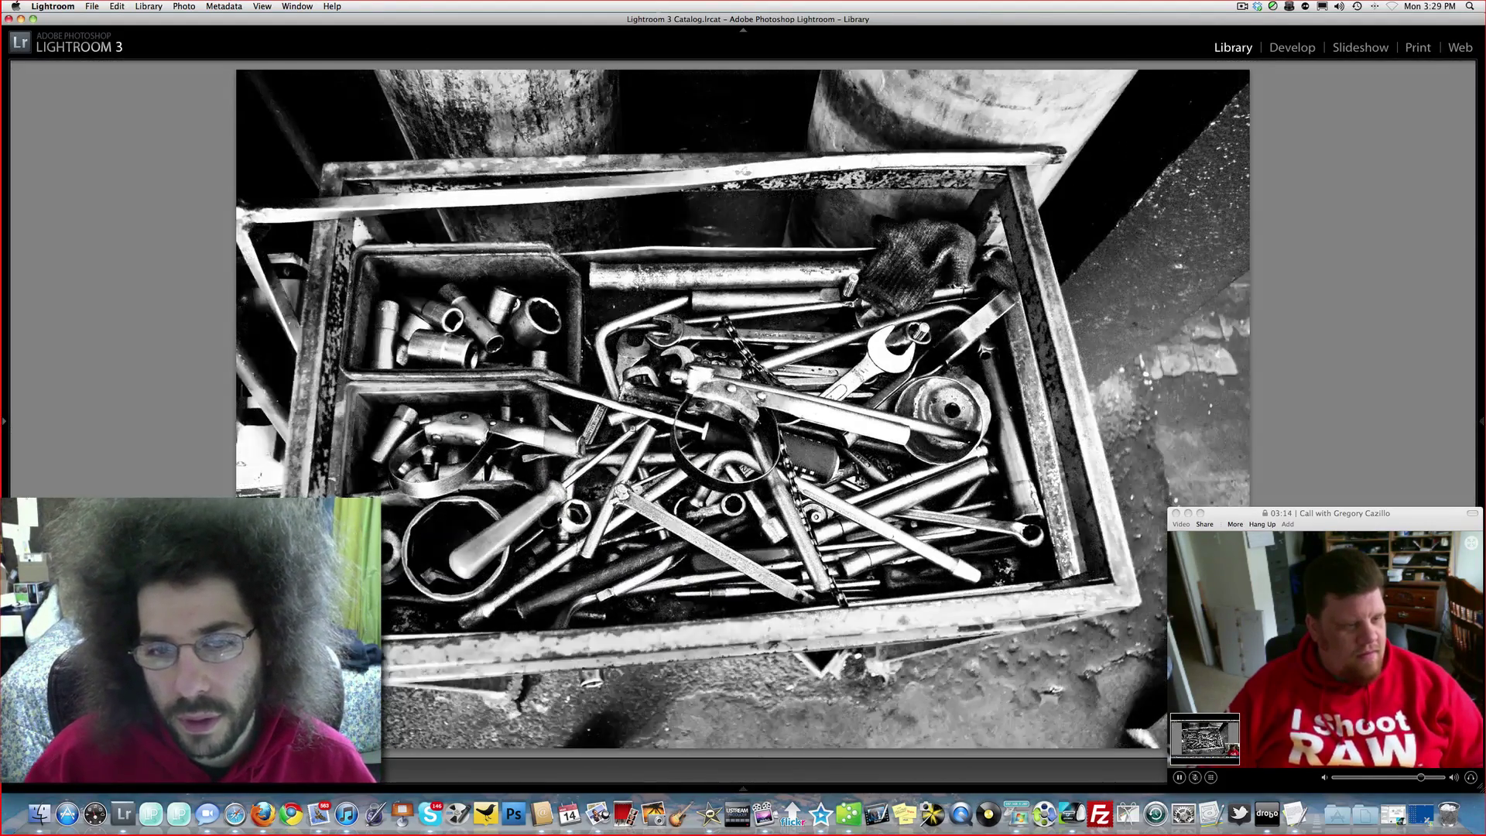
click(669, 414)
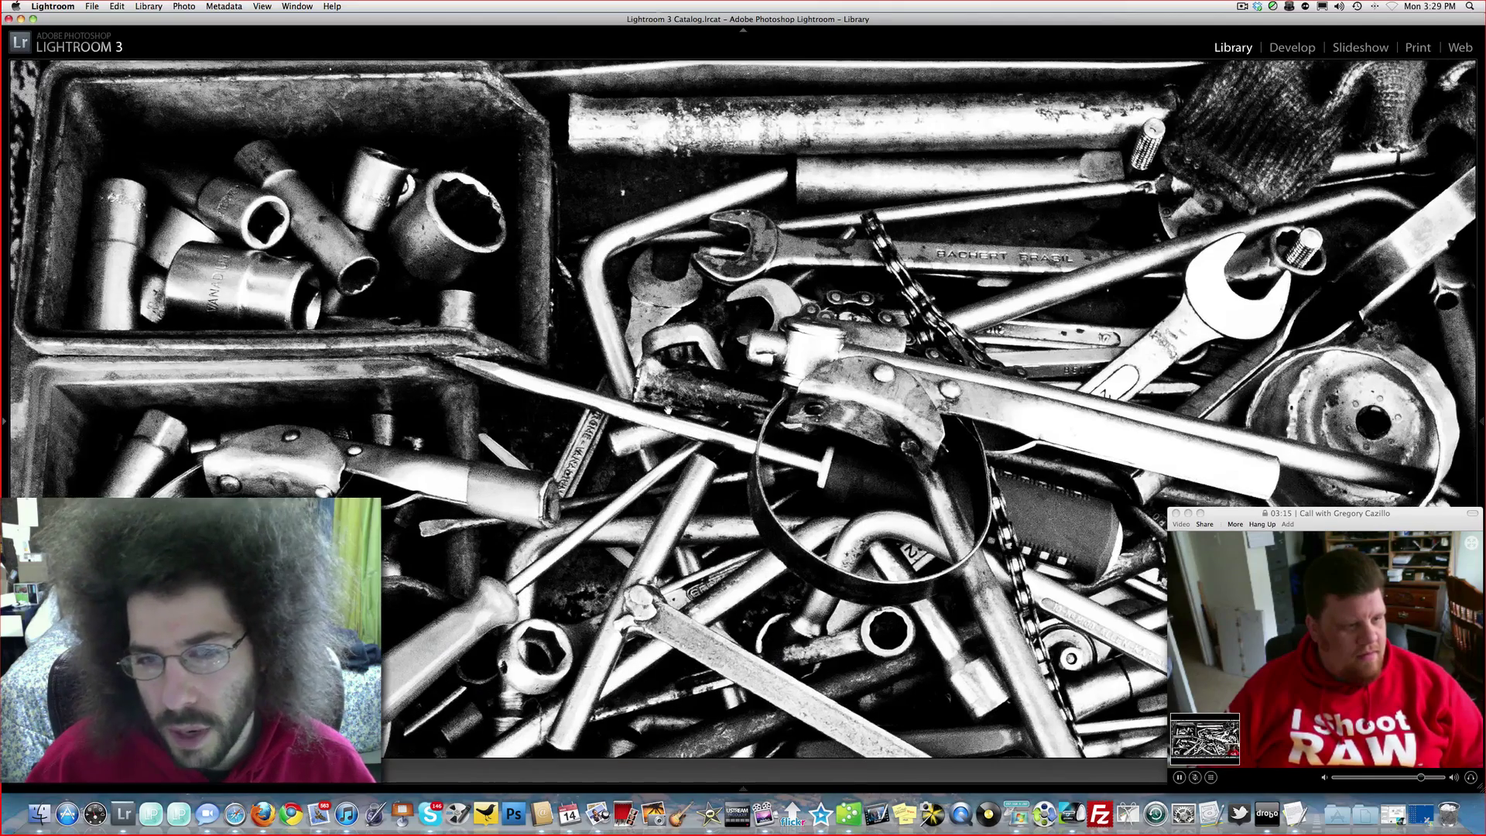
click(762, 404)
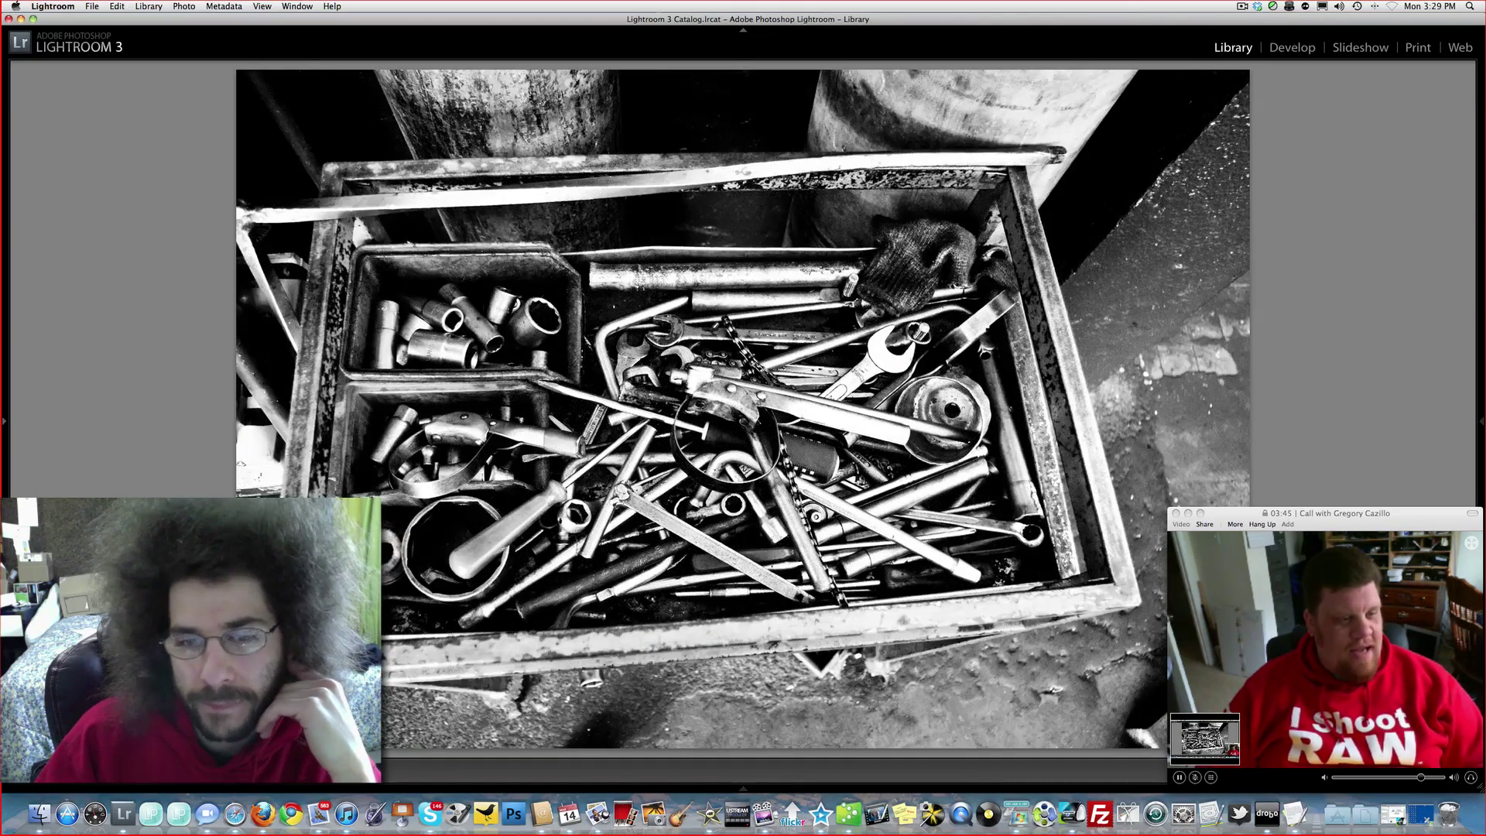
key(Right)
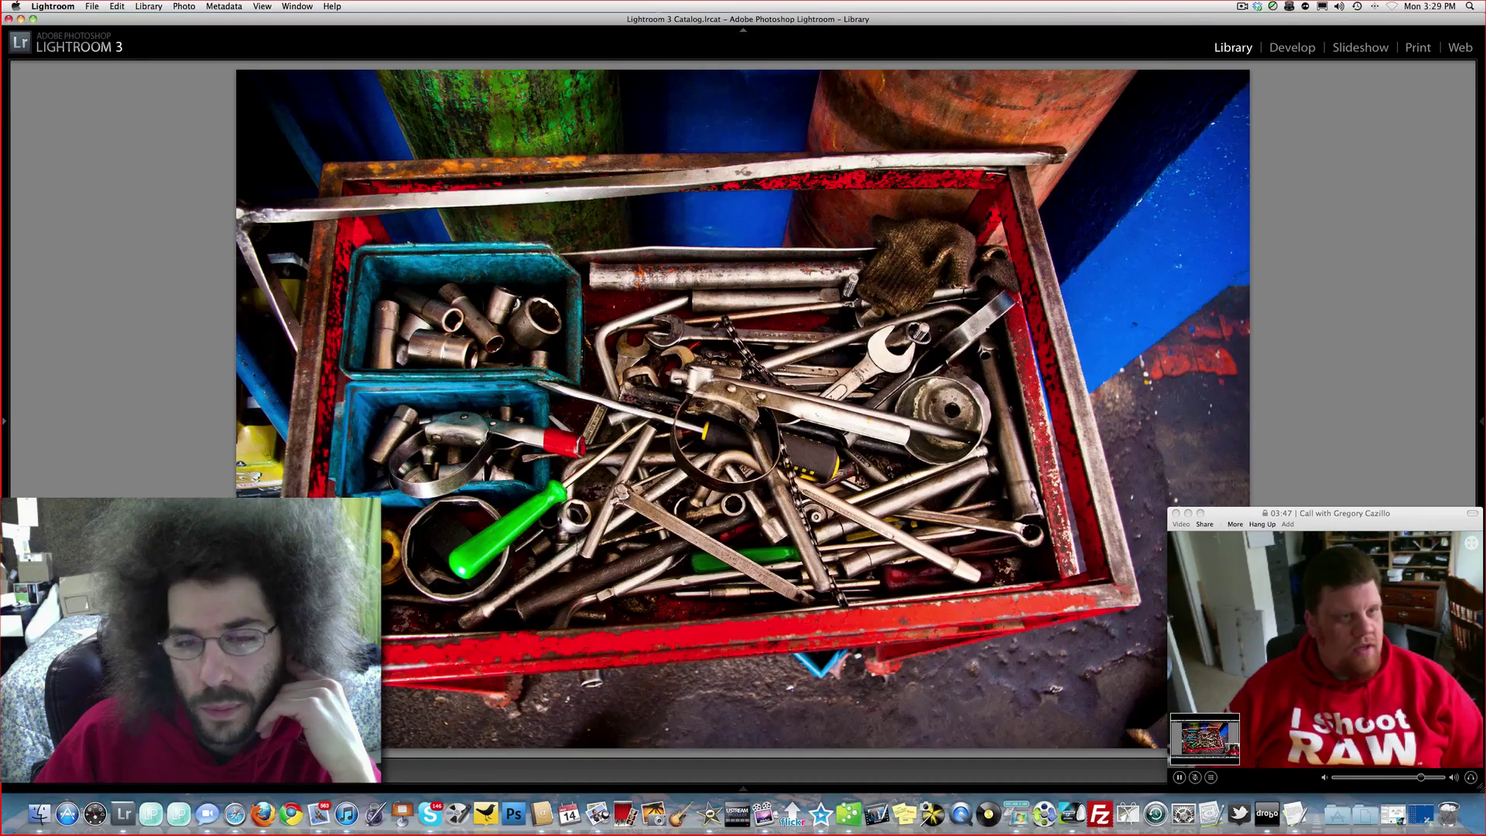
key(Left)
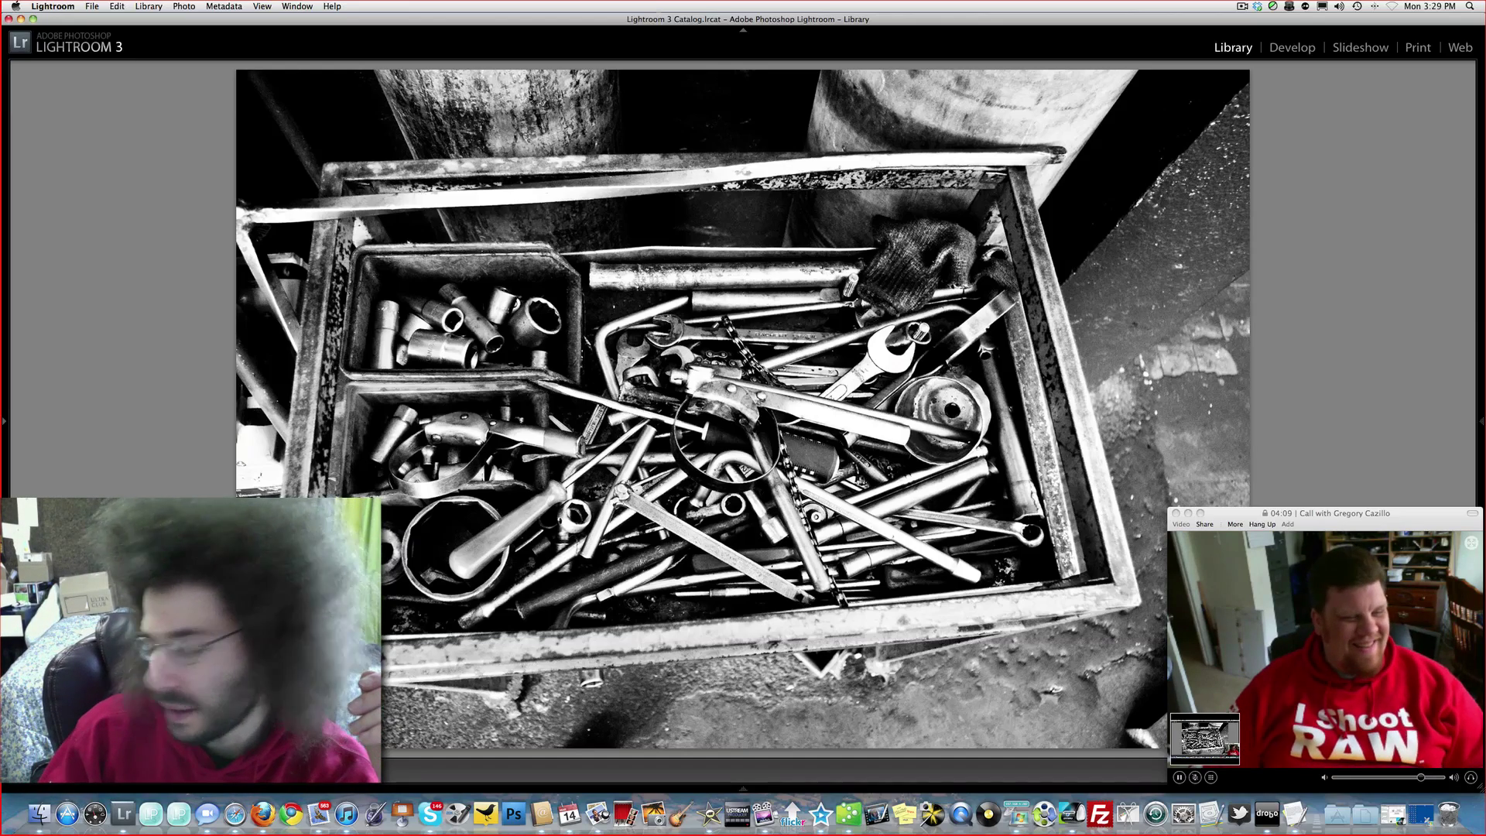
key(v)
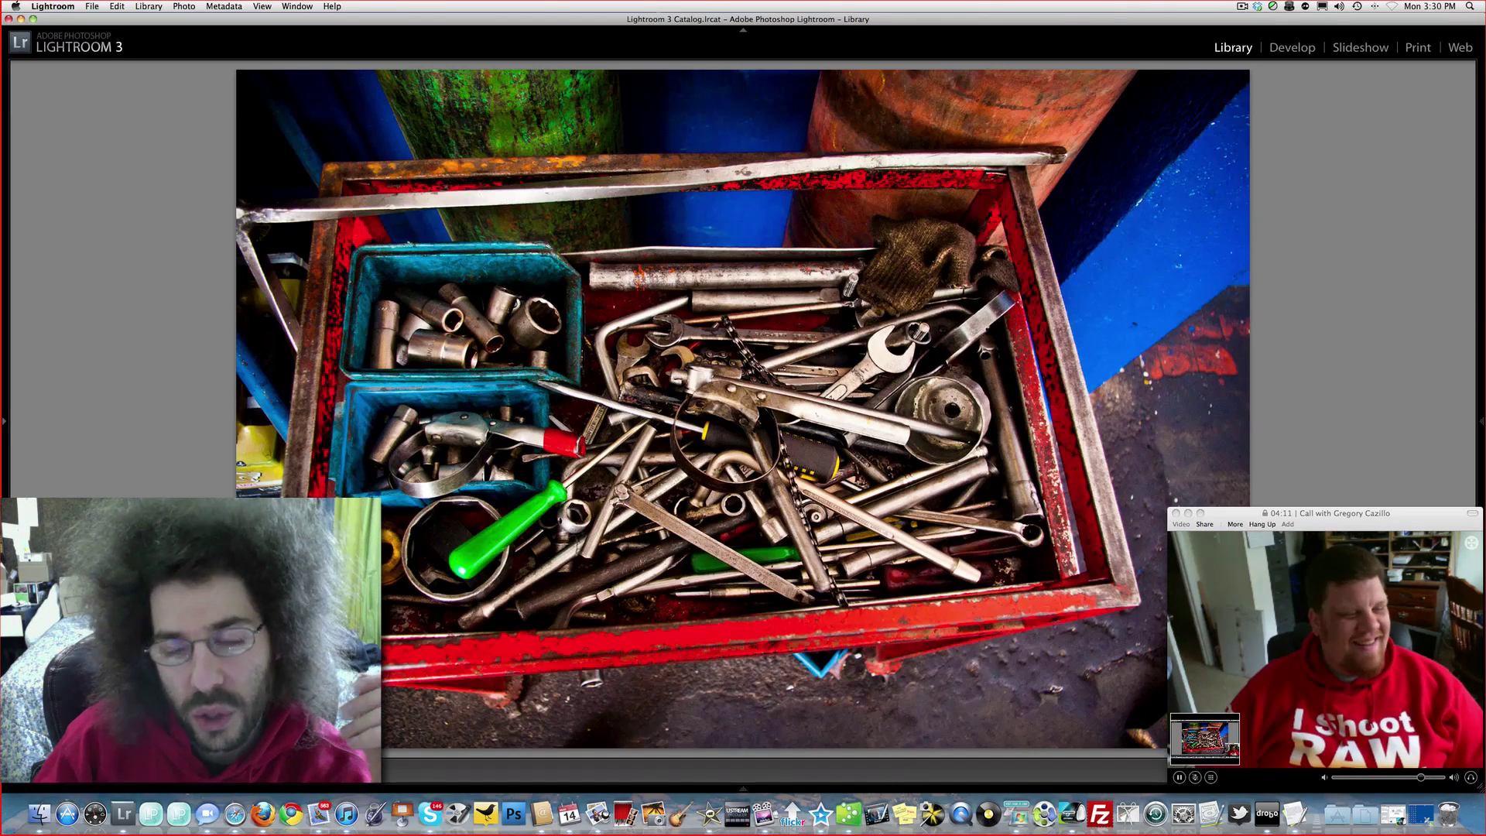
key(v)
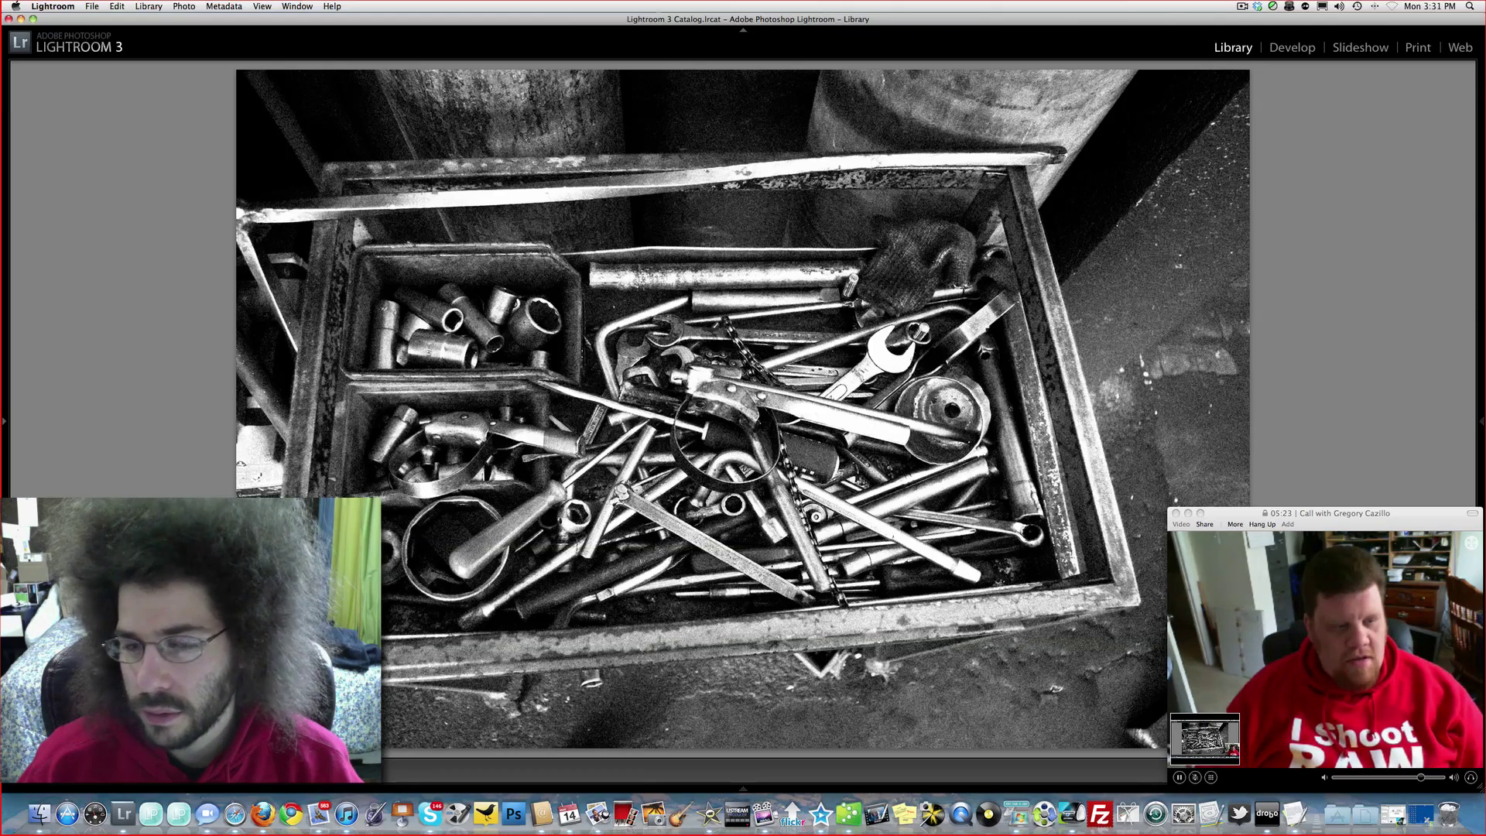
Step: Flip between the black-and-white and colour versions, ending on the saturated colour photo
key(Right)
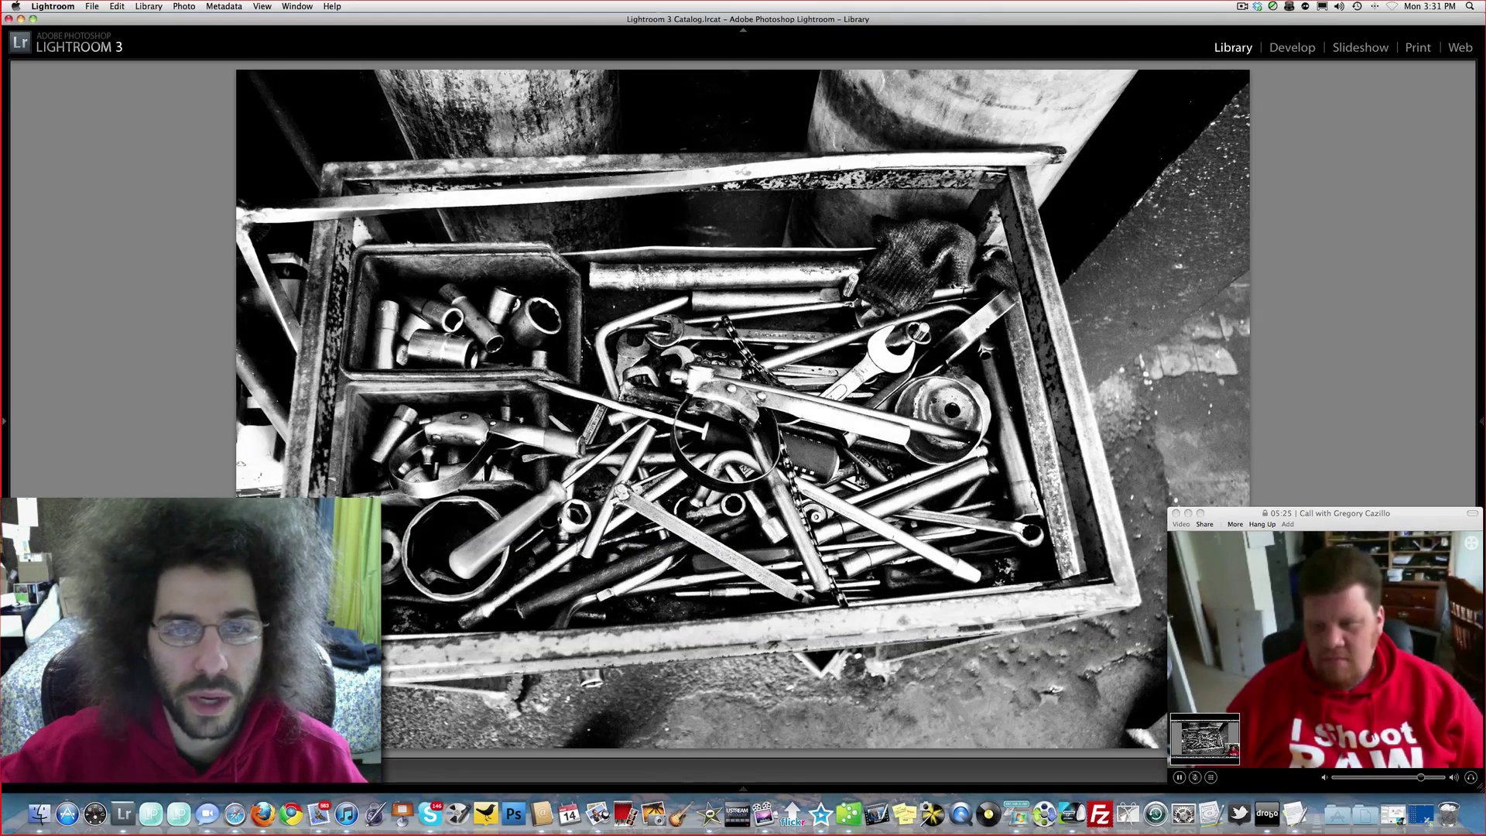
key(Left)
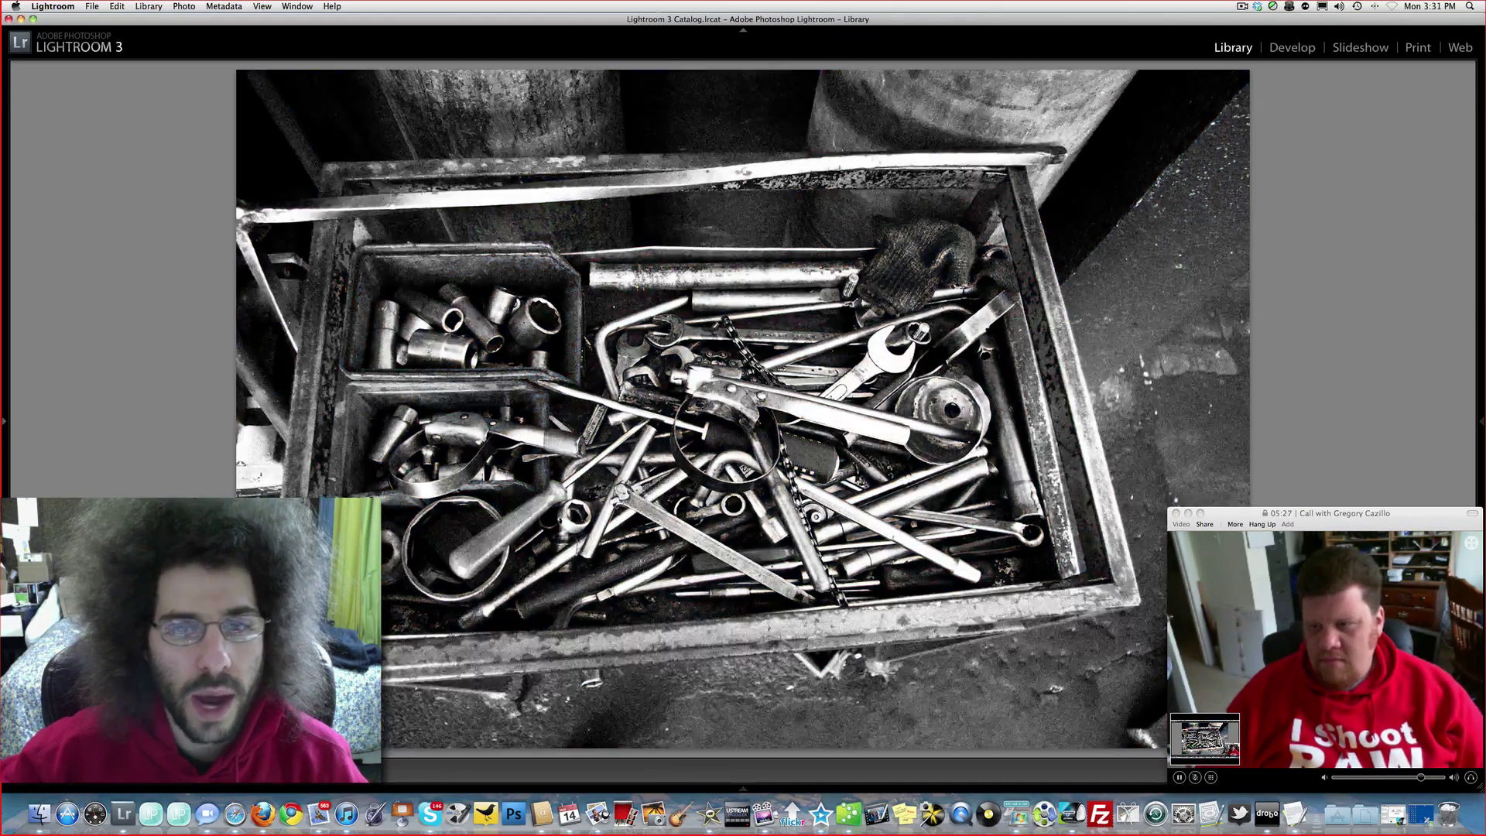
key(Right)
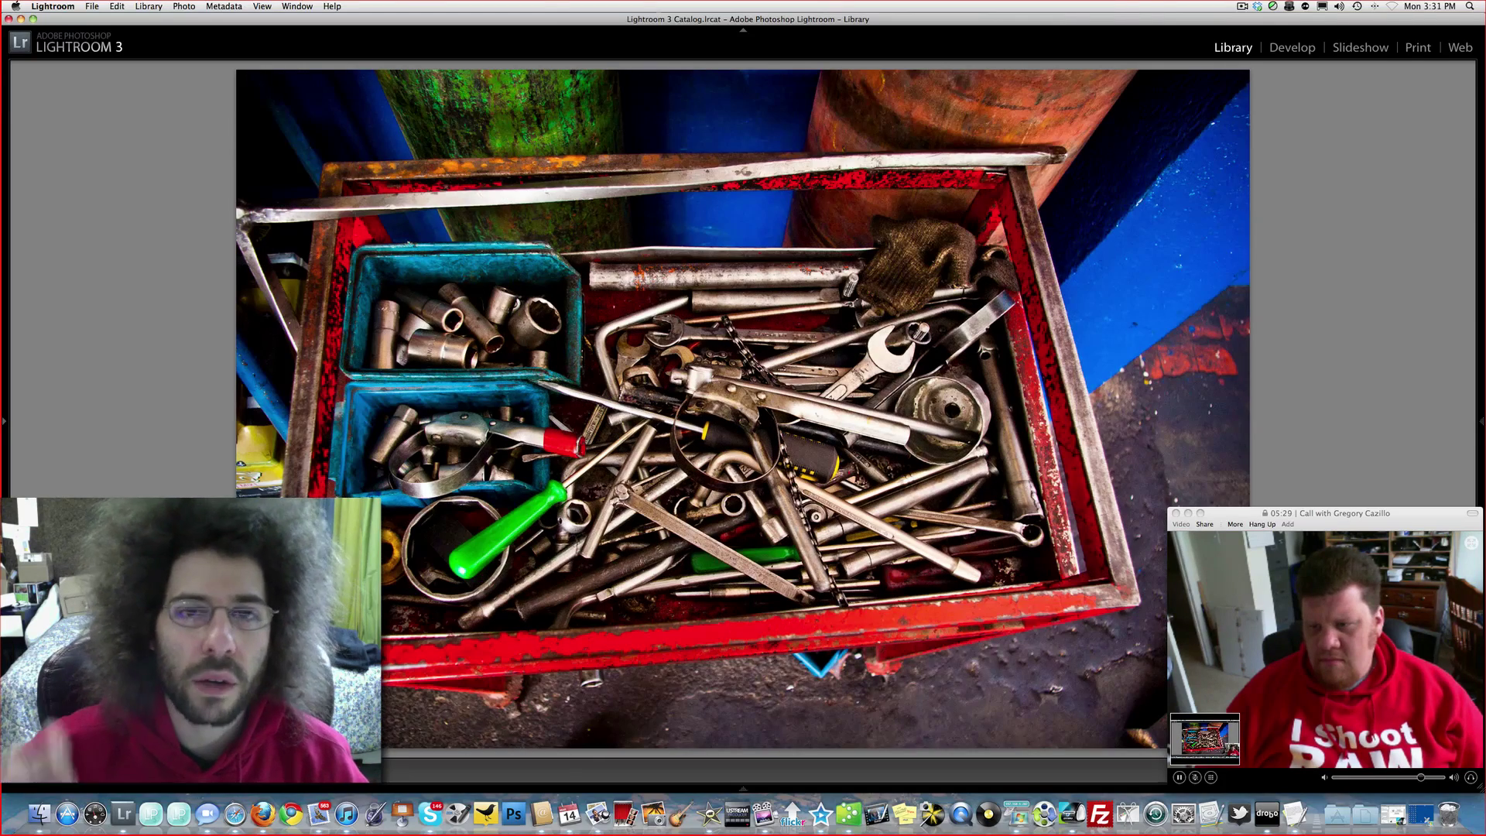